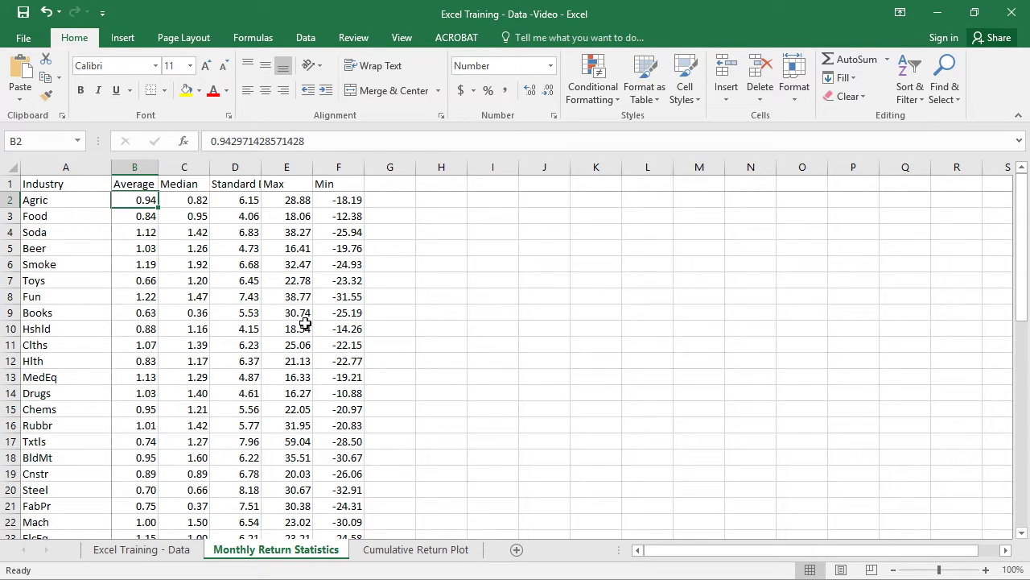
Step: Examine the Average Industry row at the end of the Monthly Return Statistics sheet
scroll(203, 355, down, 2)
scroll(202, 360, down, 8)
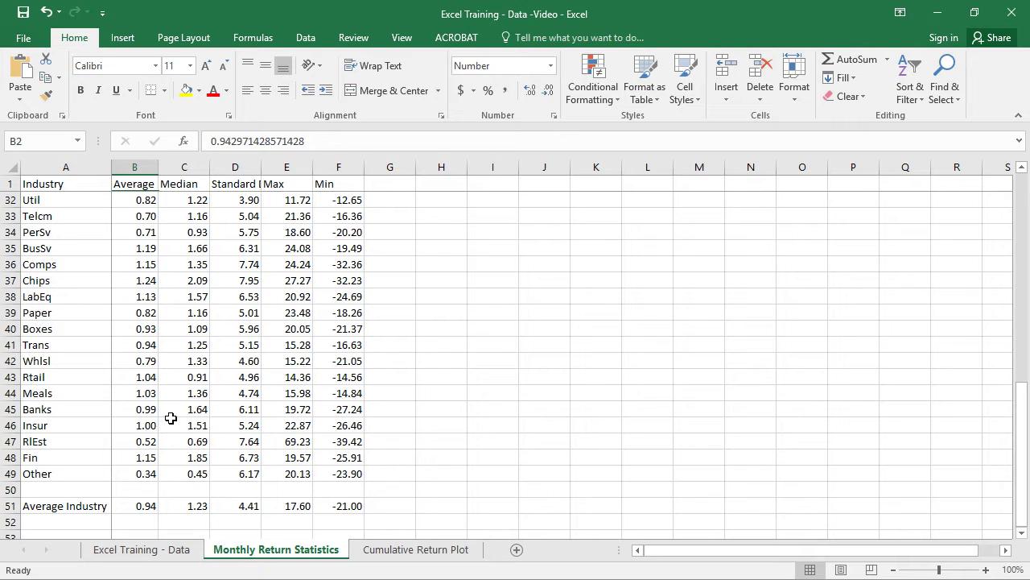
click(19, 505)
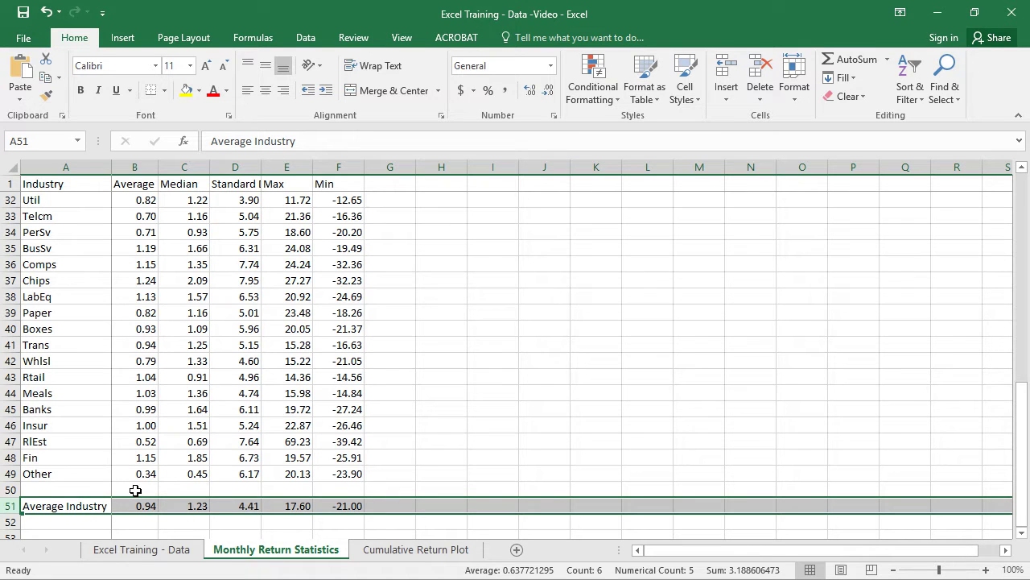
Step: Inspect the Average Industry column on the Excel Training - Data sheet and the formula in its first data cell, AX2
click(143, 551)
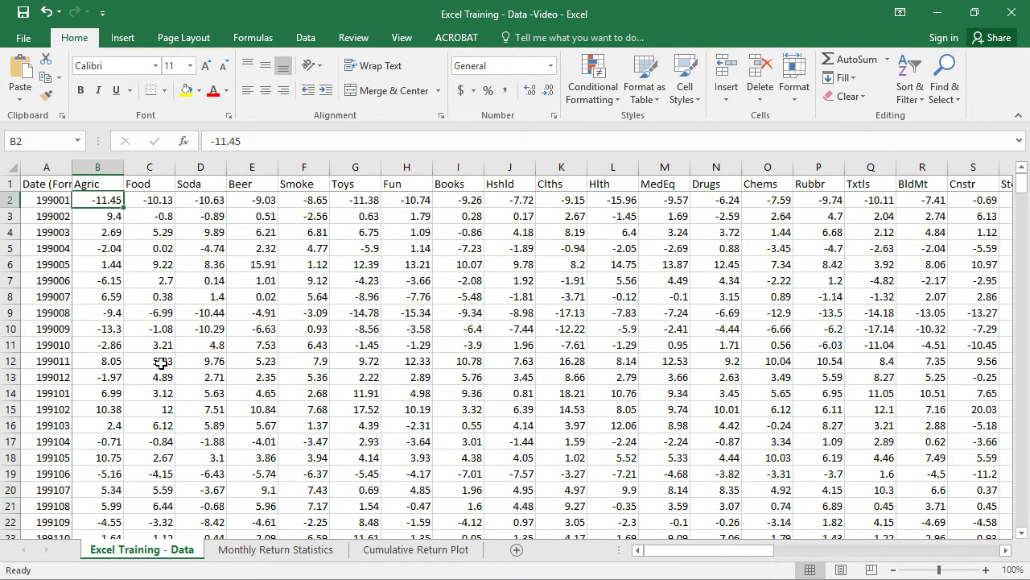
key(ctrl+Right)
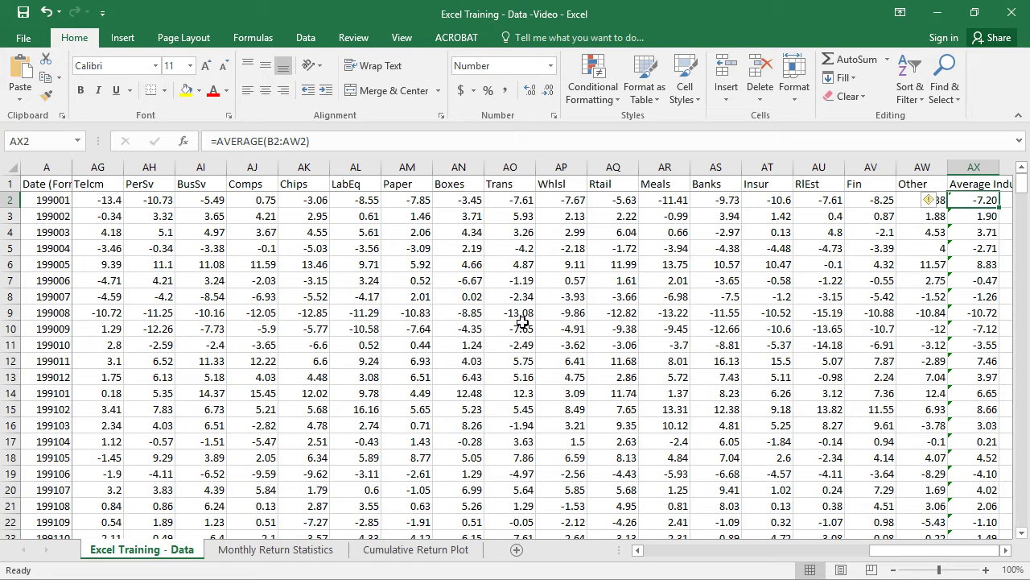
click(1005, 549)
click(1006, 550)
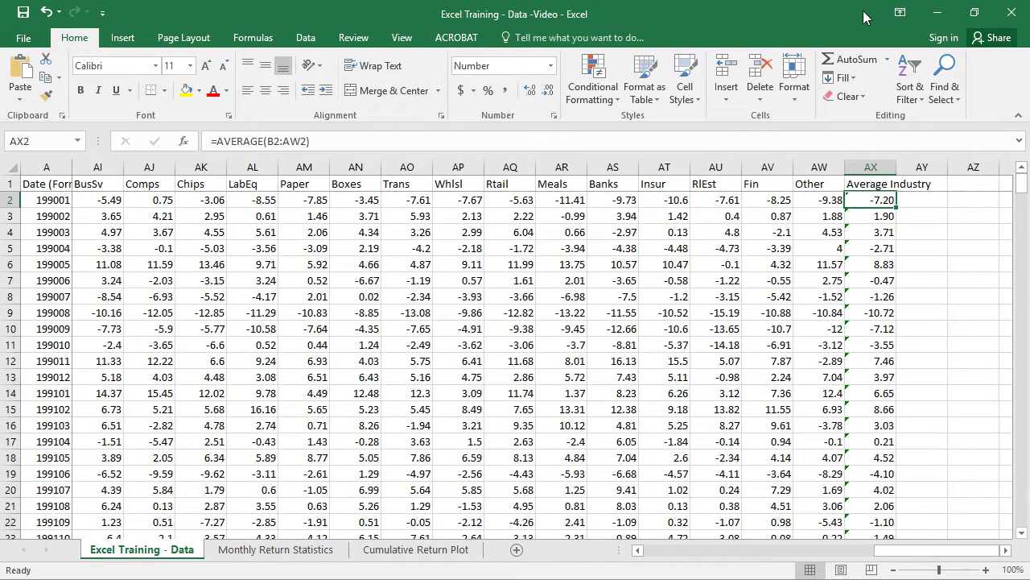
click(880, 166)
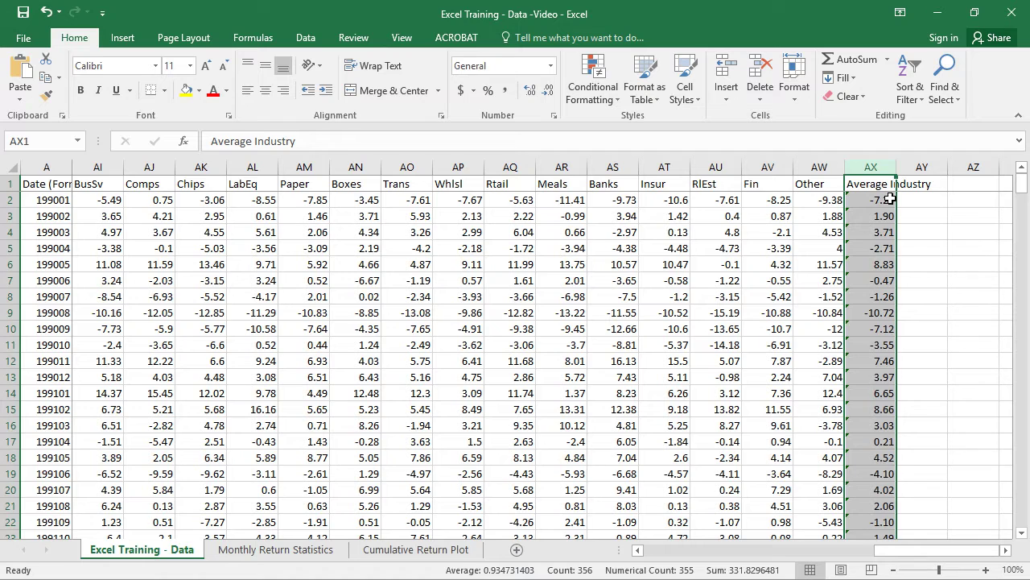
click(889, 200)
click(821, 141)
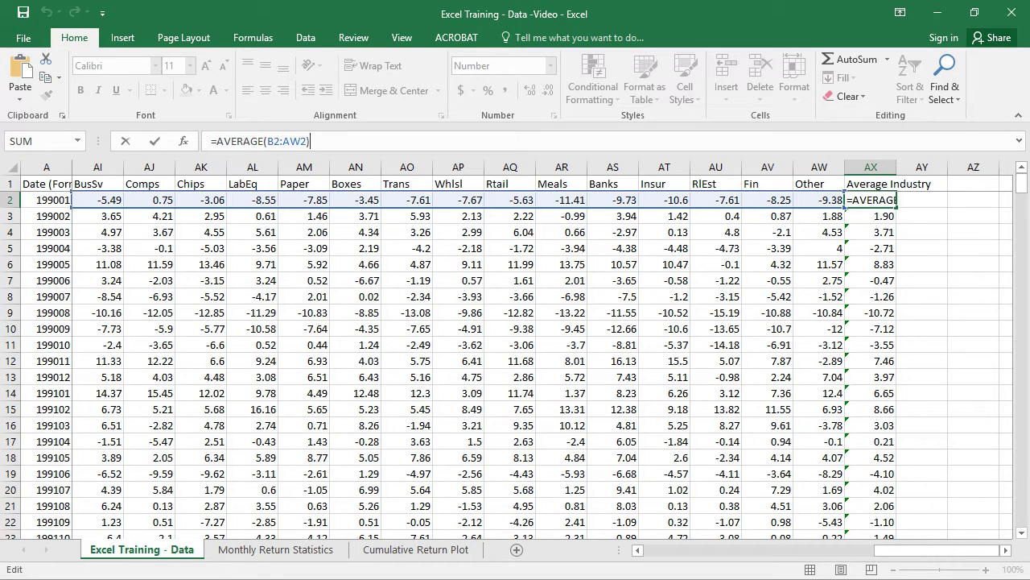
click(408, 519)
Step: Review the chart of the $1,000 investment's cumulative value on the Cumulative Return Plot sheet
click(420, 550)
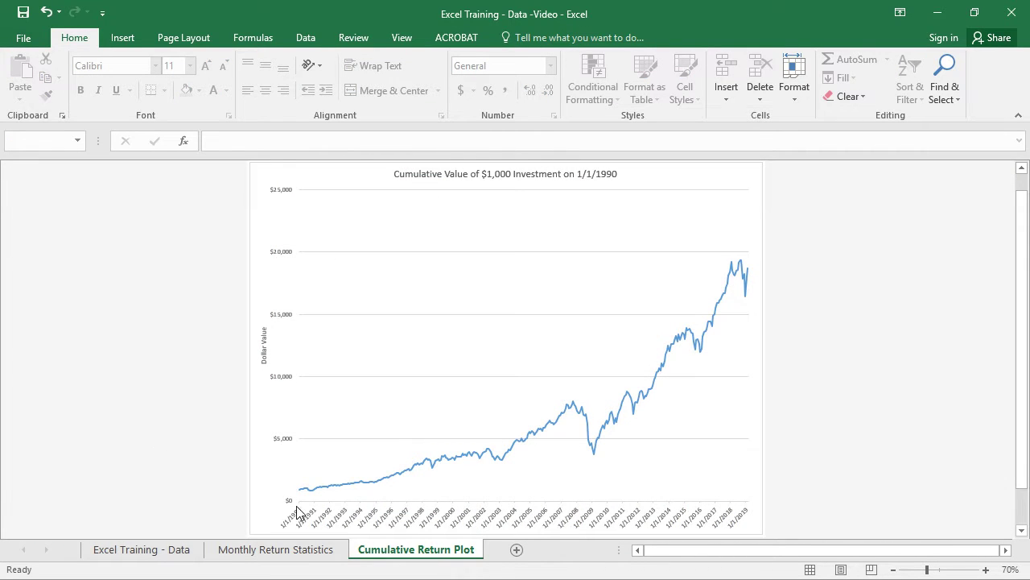
mouse_move(301, 496)
mouse_move(392, 483)
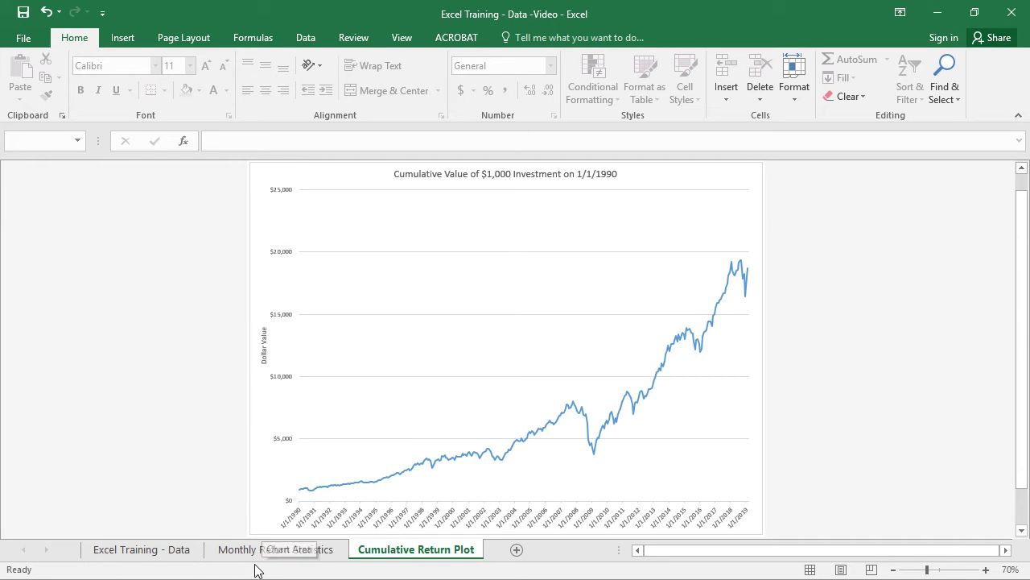
Step: Add a worksheet named "Cumulative Return Data" directly before the Cumulative Return Plot sheet and make room to show all sheet names
click(519, 551)
drag(509, 554, 388, 557)
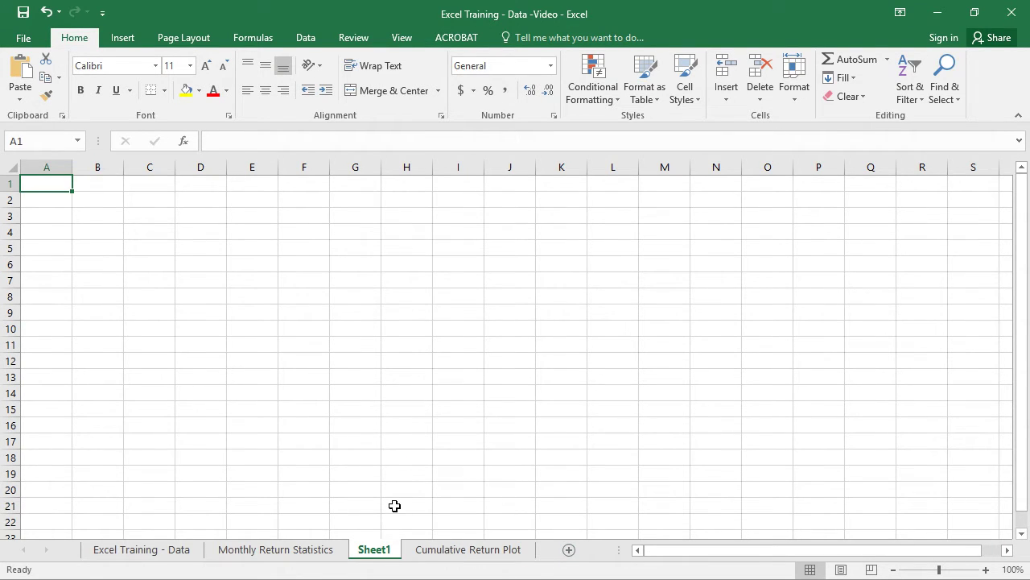
key(alt+h)
text(orCum)
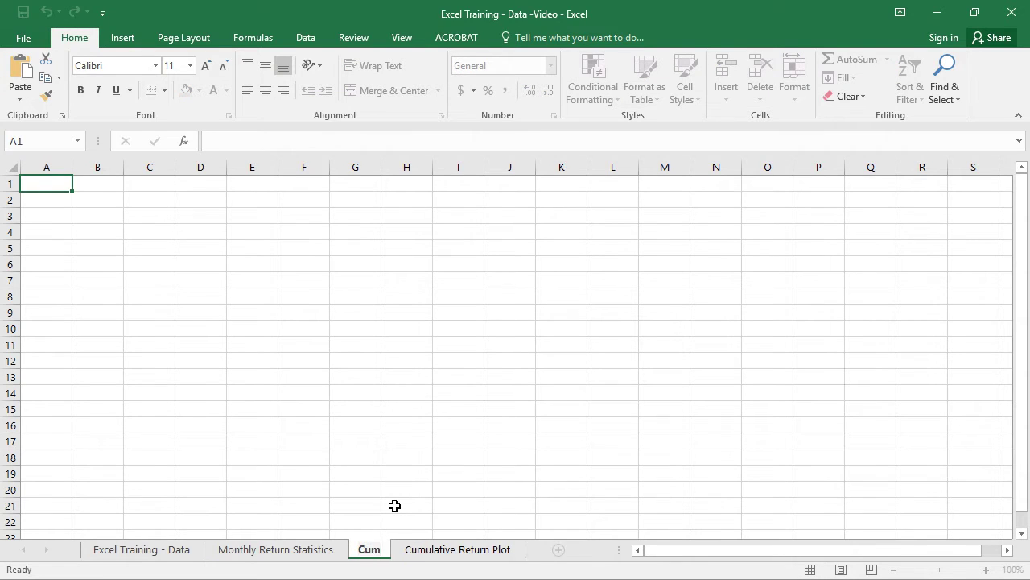
text(ulative Retu)
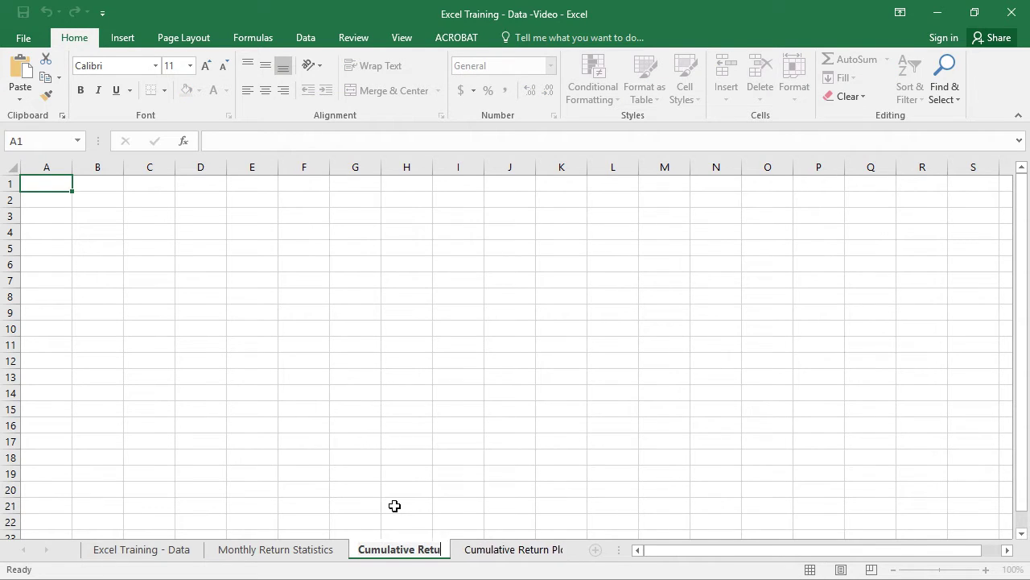
text(rn Data)
key(Return)
click(395, 506)
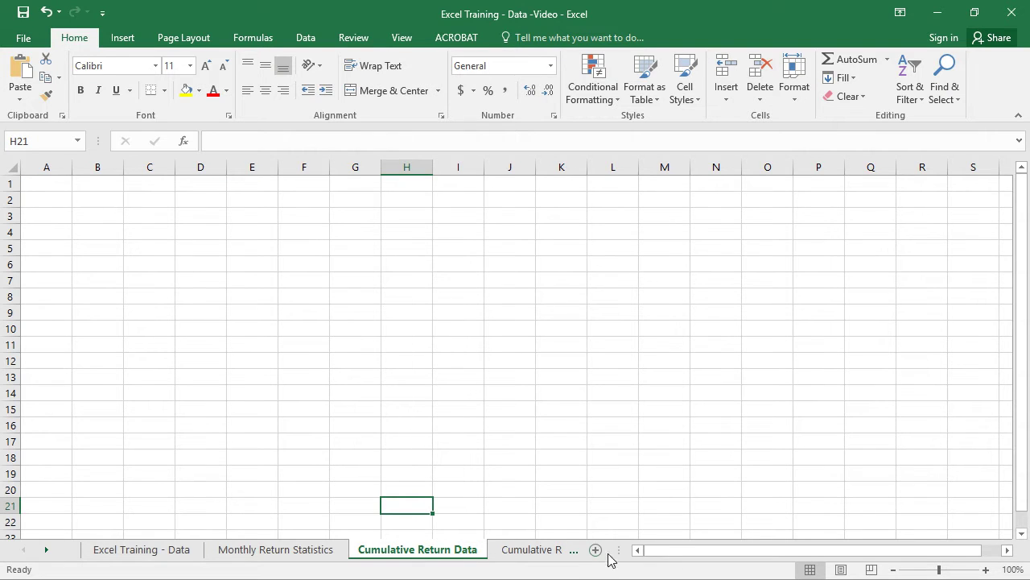
drag(618, 549, 709, 550)
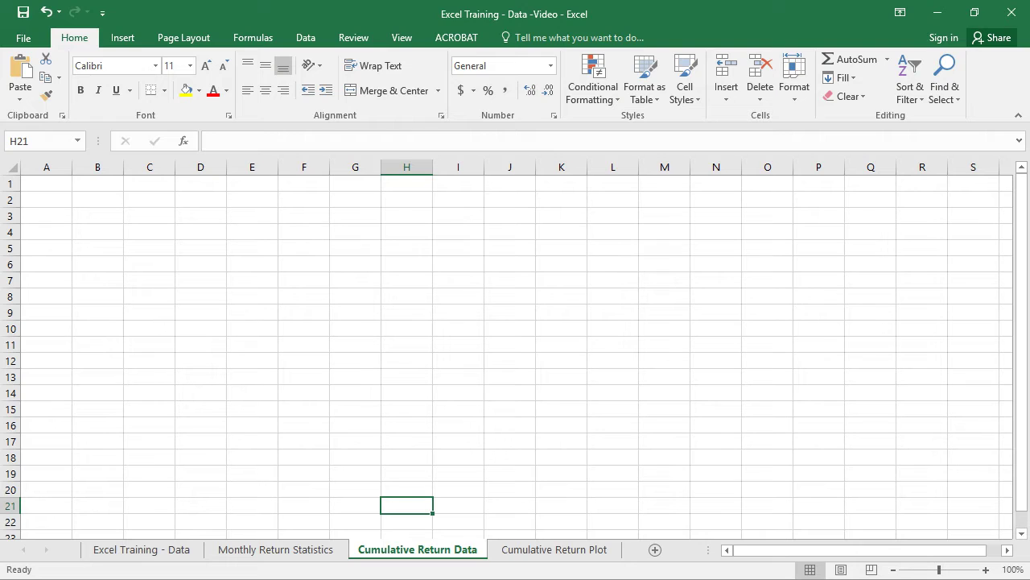
Step: Copy the date column from the Excel Training - Data sheet into column A of the Cumulative Return Data sheet
click(151, 550)
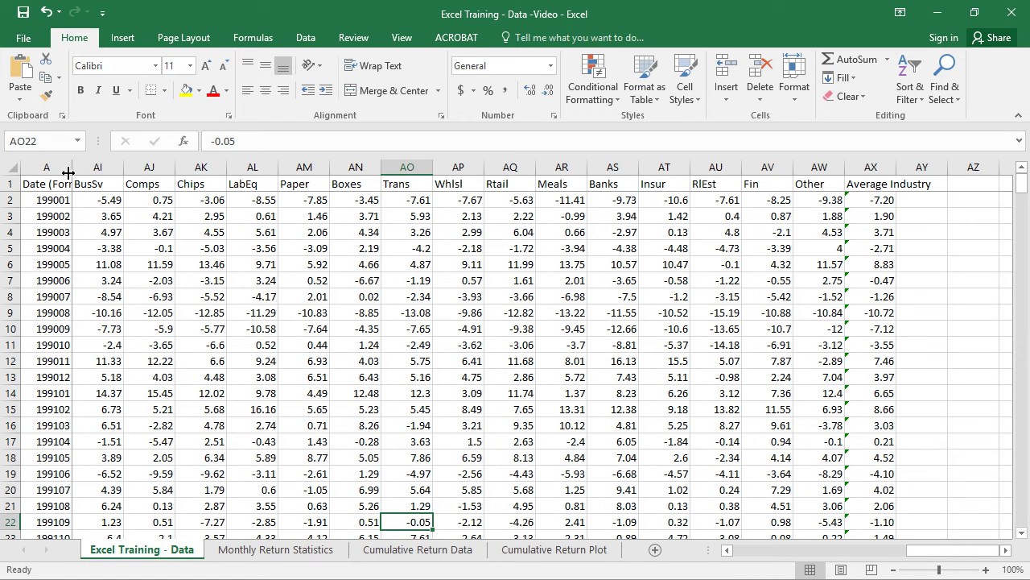
click(57, 167)
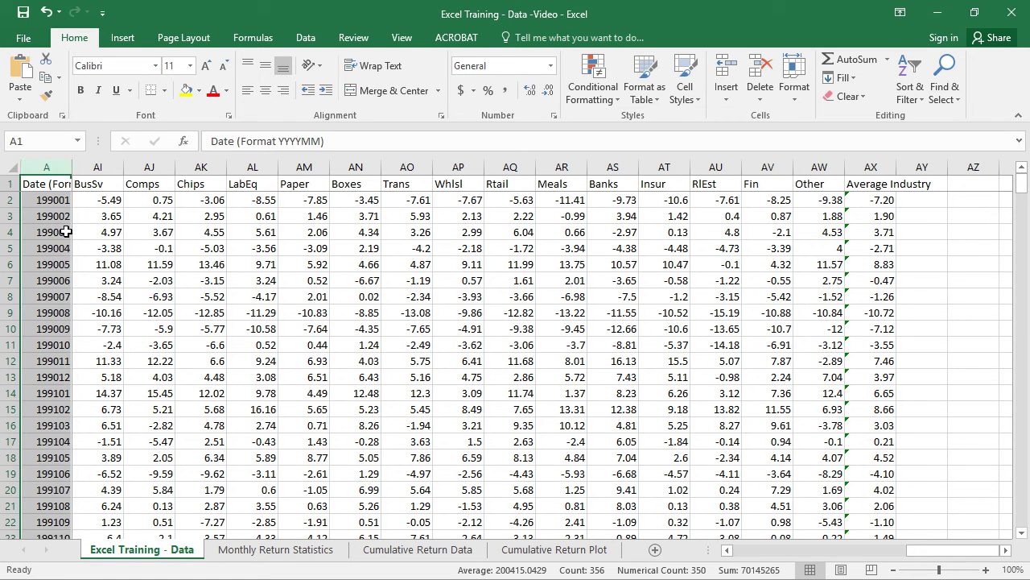
key(ctrl+c)
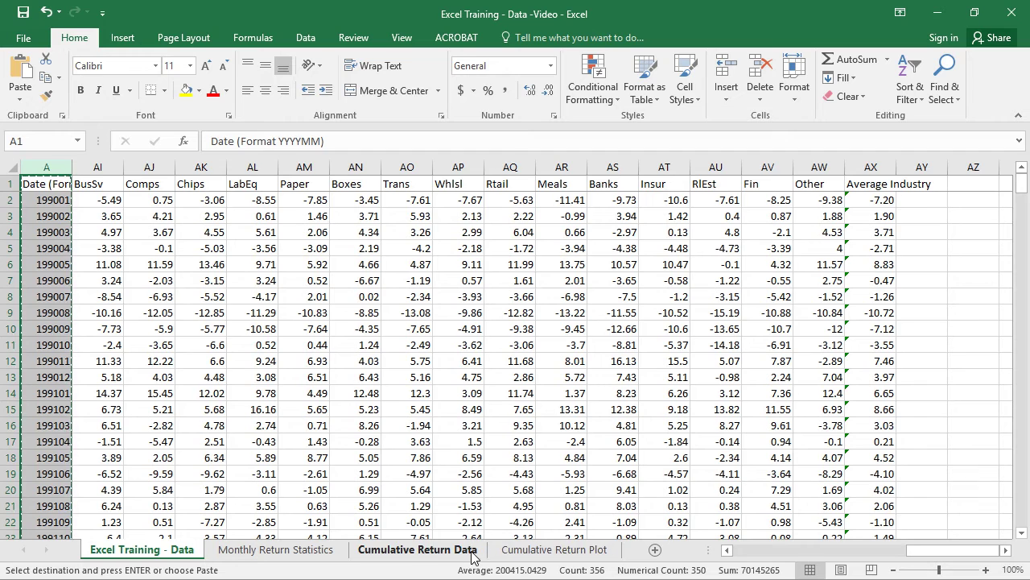
click(425, 550)
key(ctrl+Home)
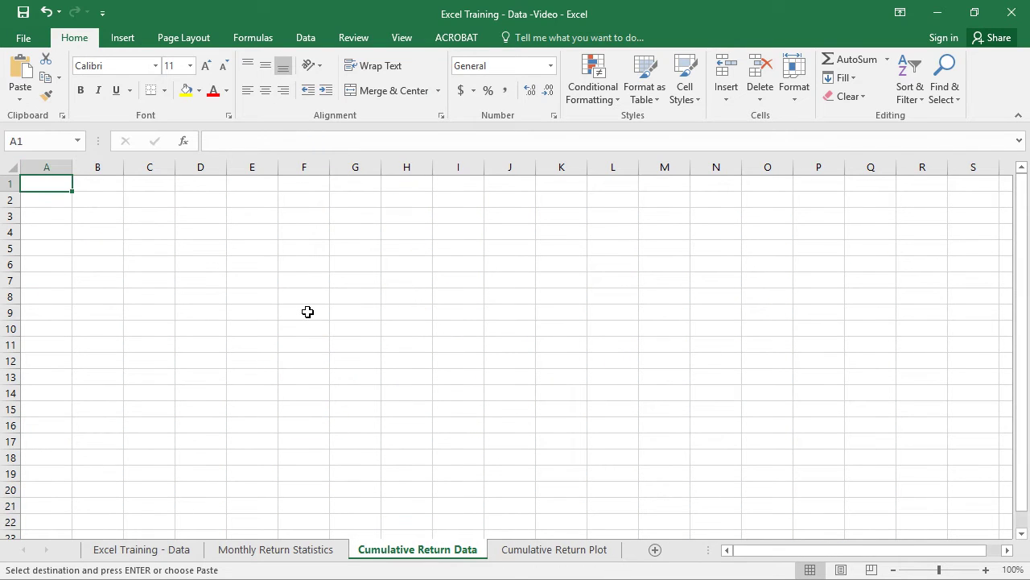
key(ctrl+v)
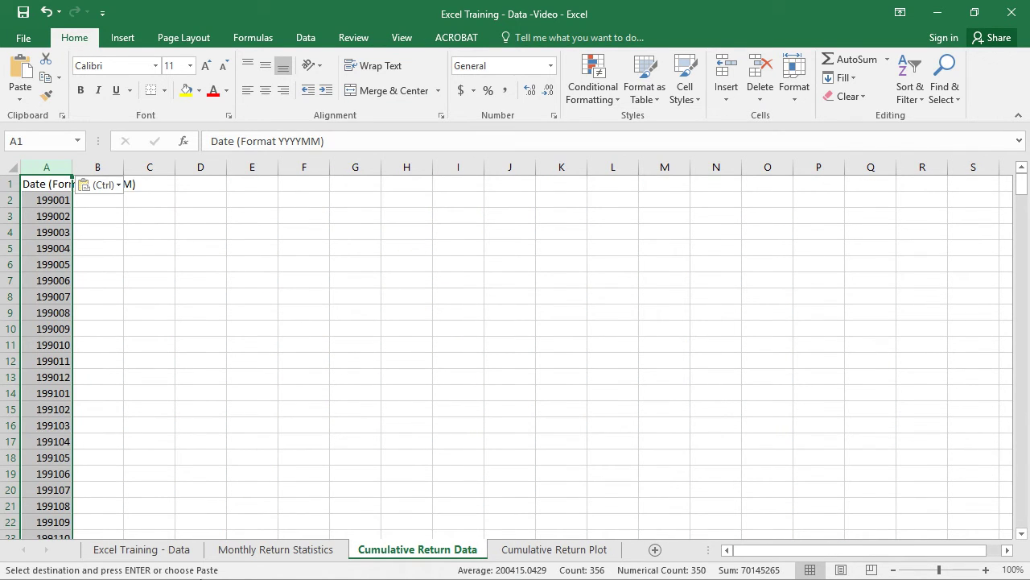
Step: Copy the Average Industry column with its header from the Excel Training - Data sheet and paste it as values at B1 of Cumulative Return Data
click(177, 548)
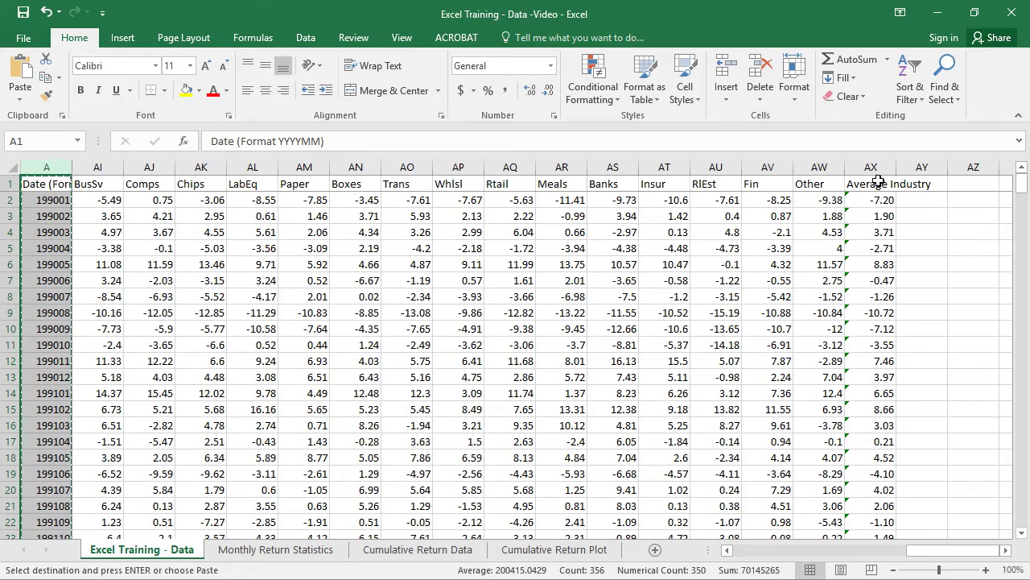
click(881, 182)
key(ctrl+shift+Down)
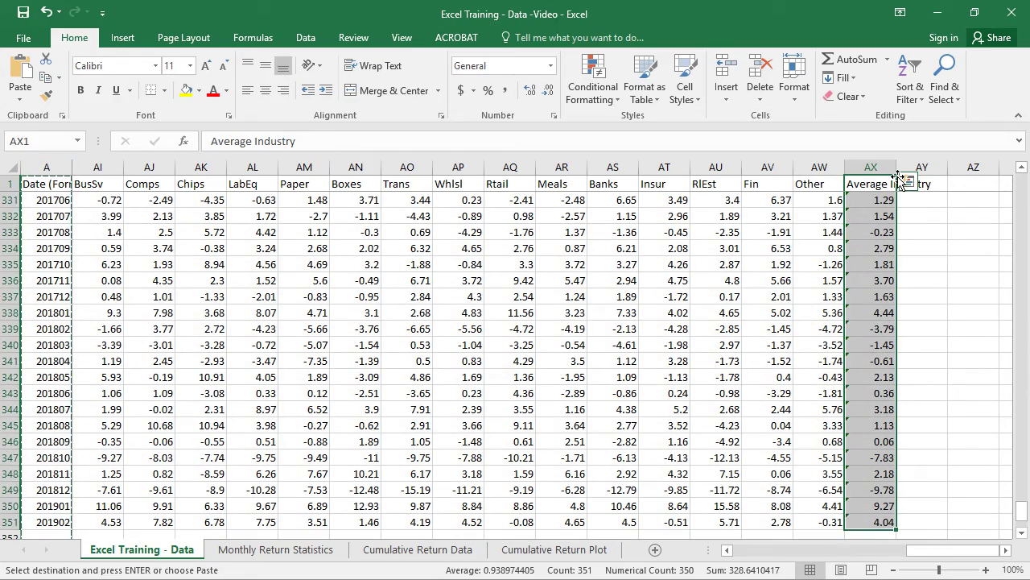
key(ctrl+Page_Down)
key(ctrl+Page_Down)
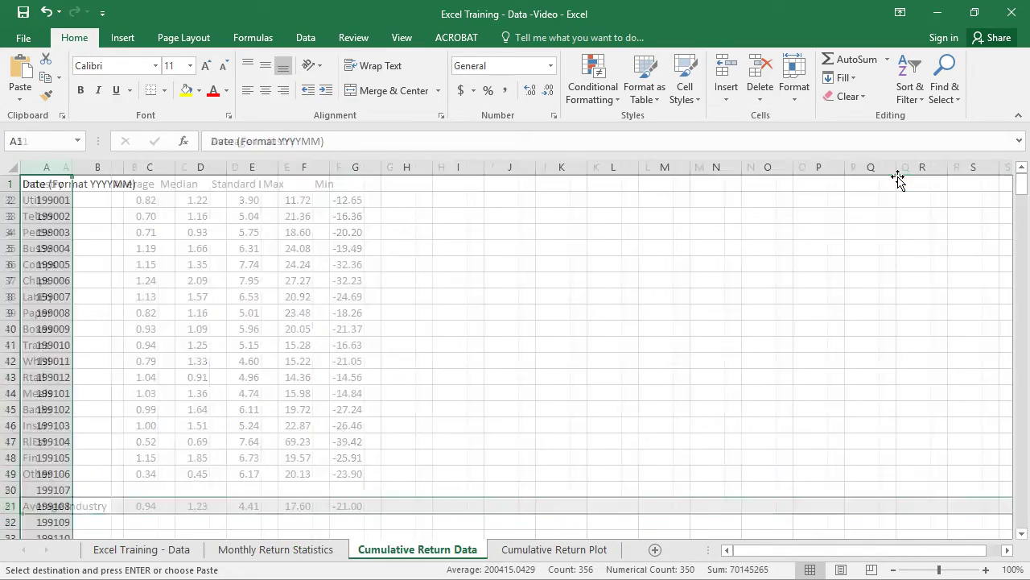
key(ctrl+Home)
key(Right)
key(alt+e)
key(s)
key(v)
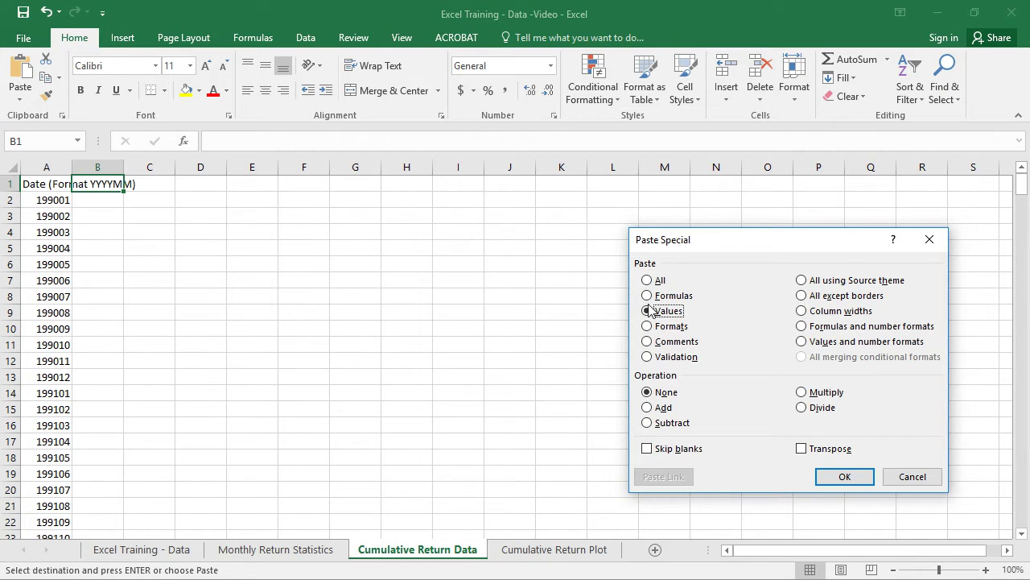
key(Return)
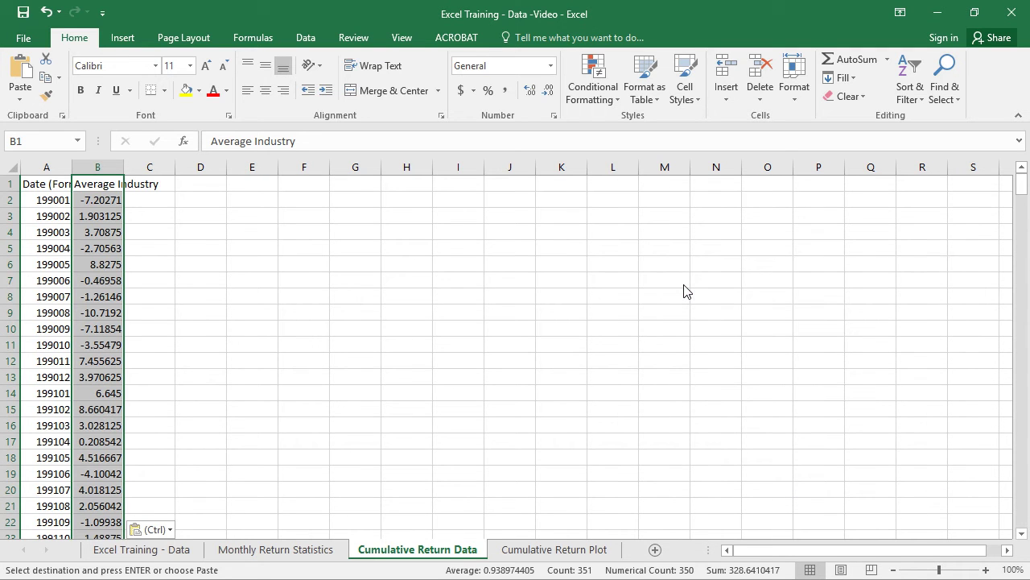
Step: Apply the Number format to the Average Industry returns in B2:B351
key(Down)
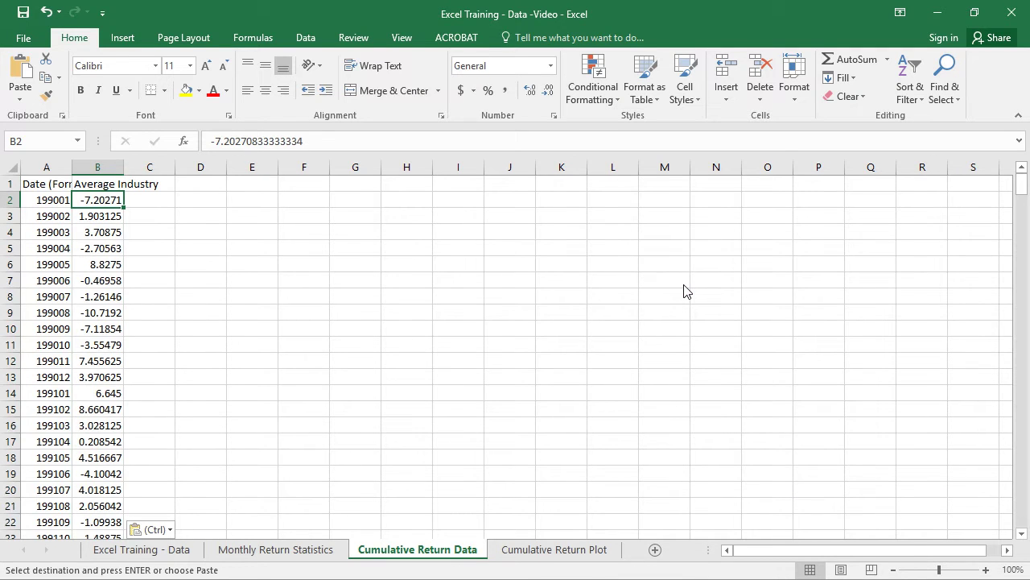
key(ctrl+shift+Down)
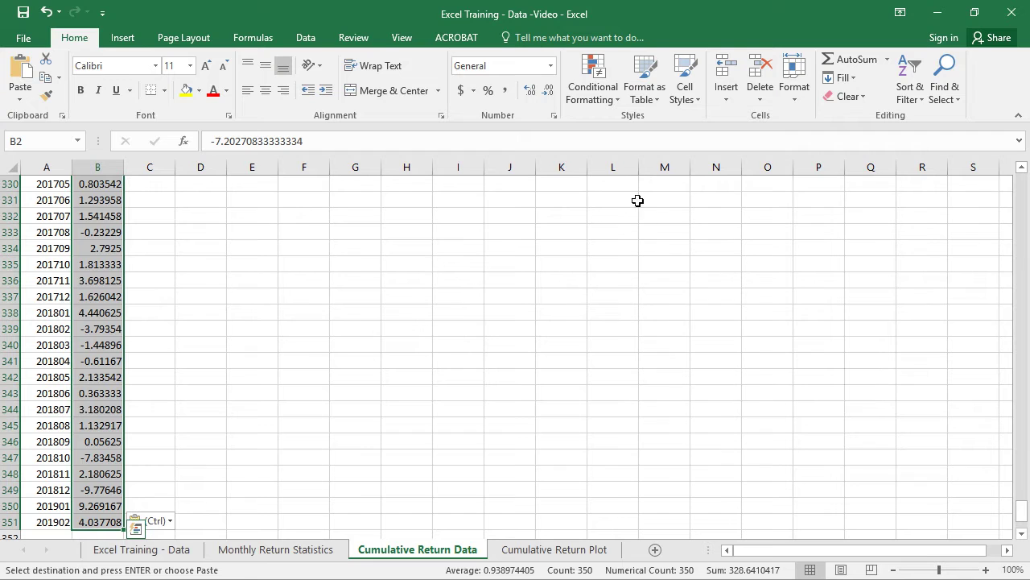
click(551, 66)
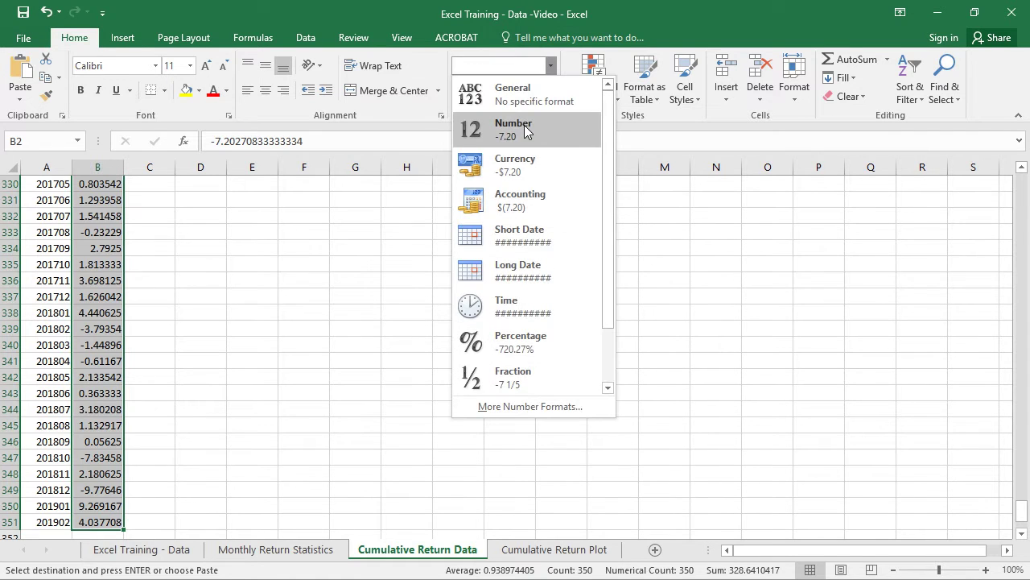
click(524, 131)
key(ctrl+BackSpace)
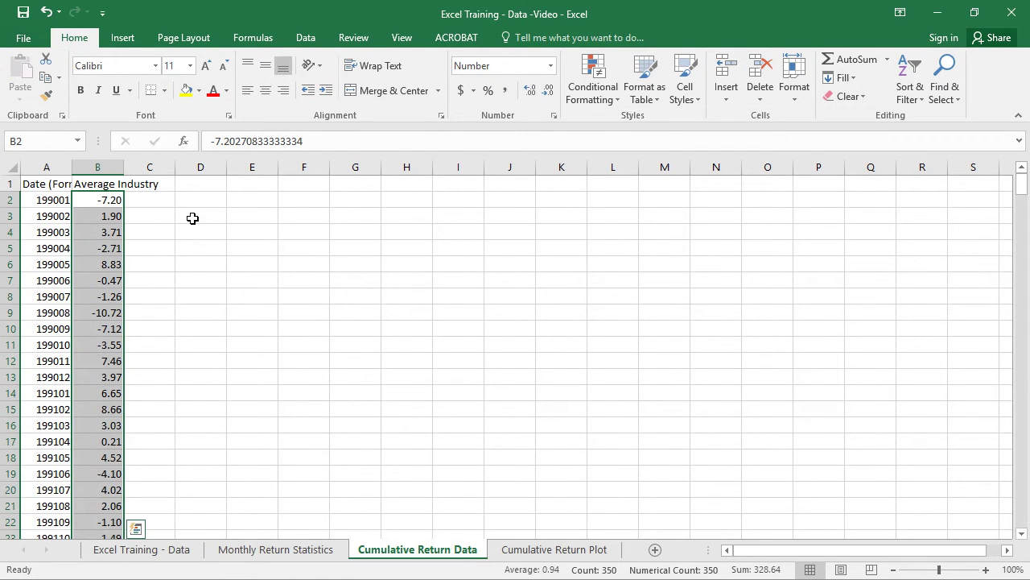
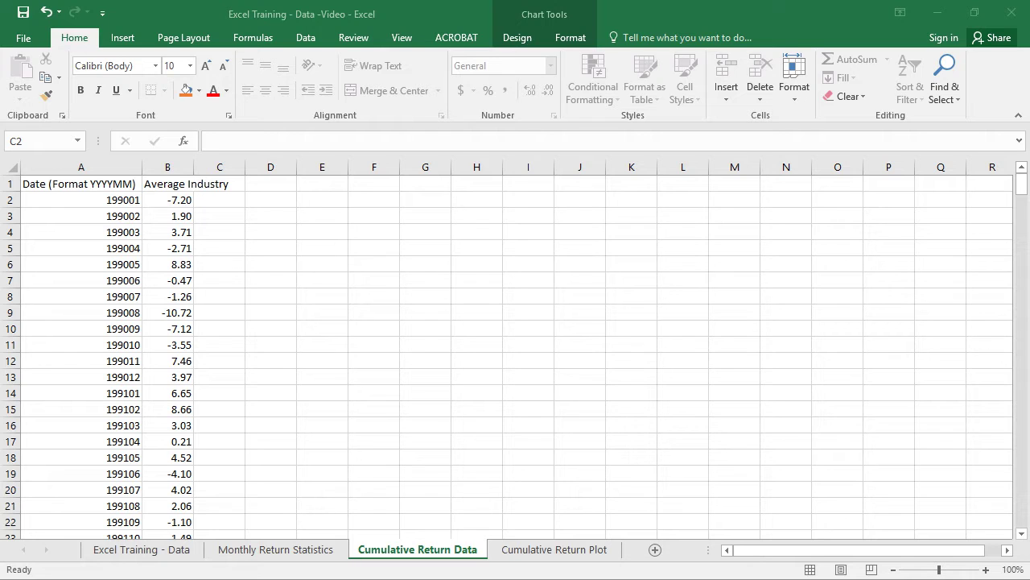
Step: Examine the YYYYMM dates in column A from the first entry to the last one
click(53, 201)
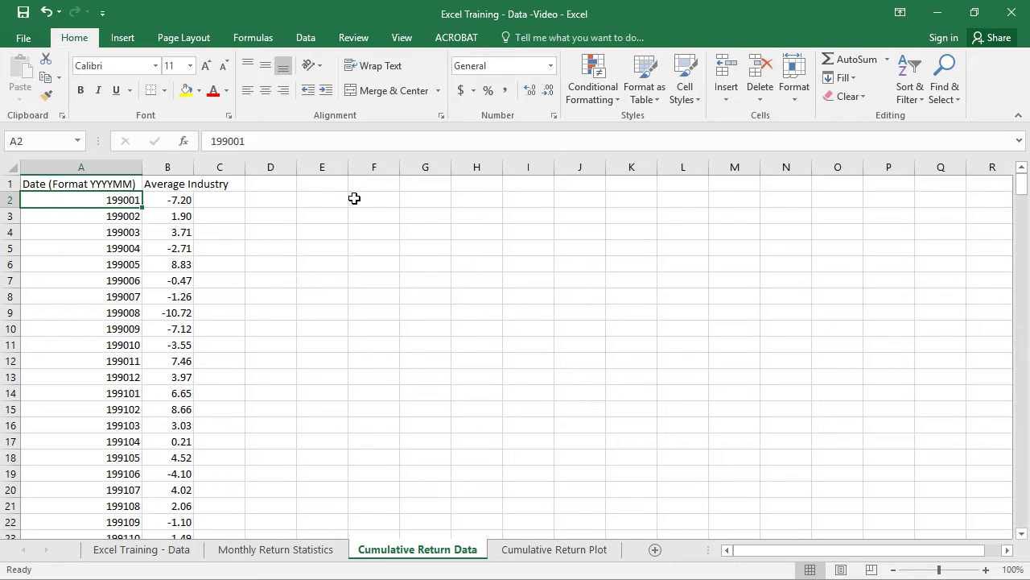
click(384, 167)
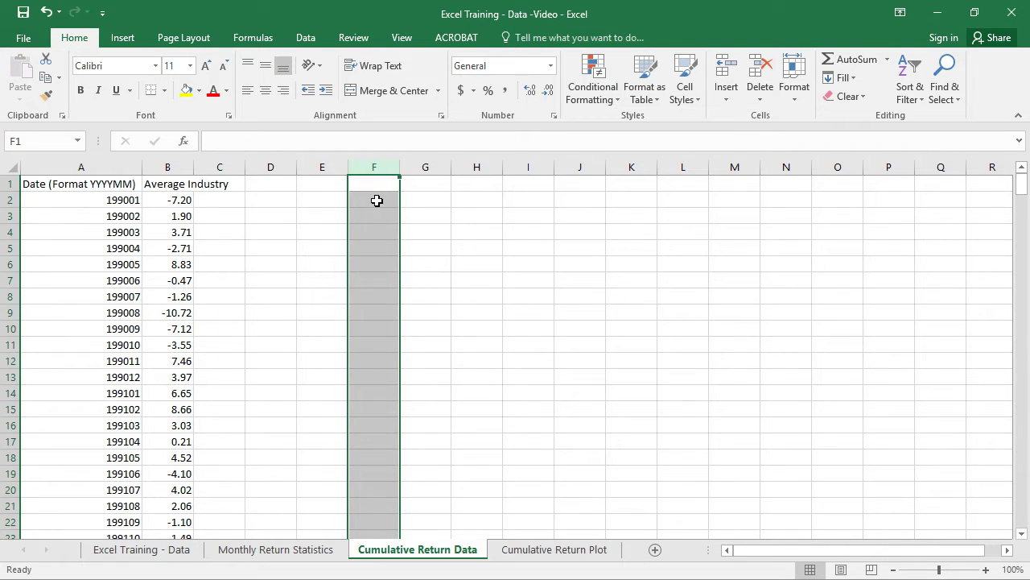
click(377, 201)
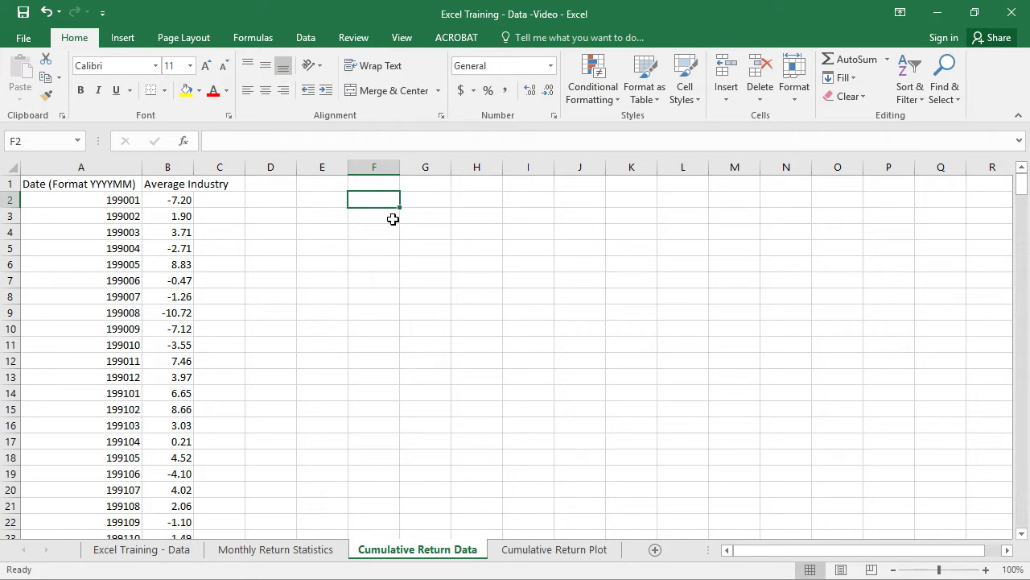
scroll(396, 233, down, 7)
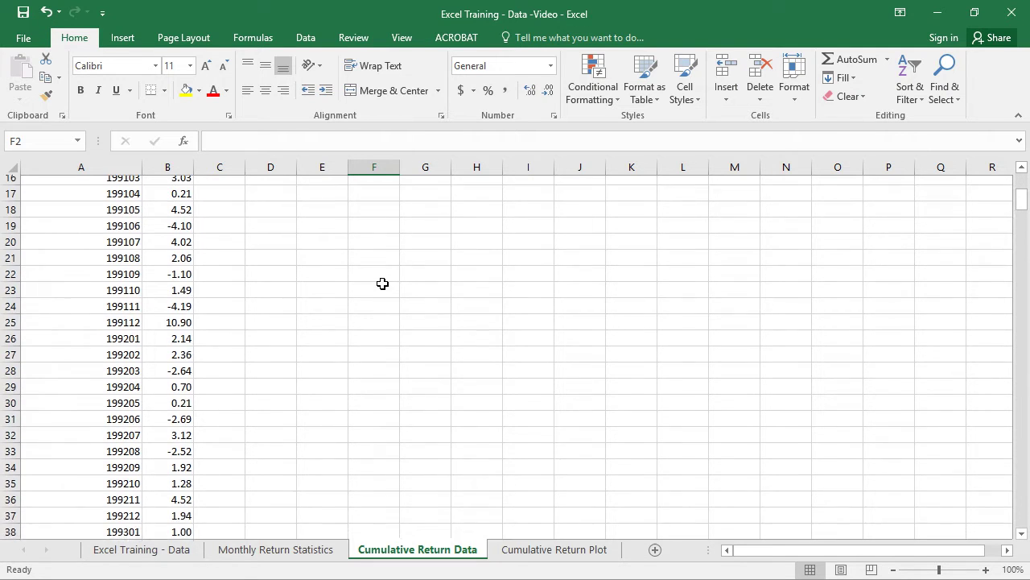
click(126, 362)
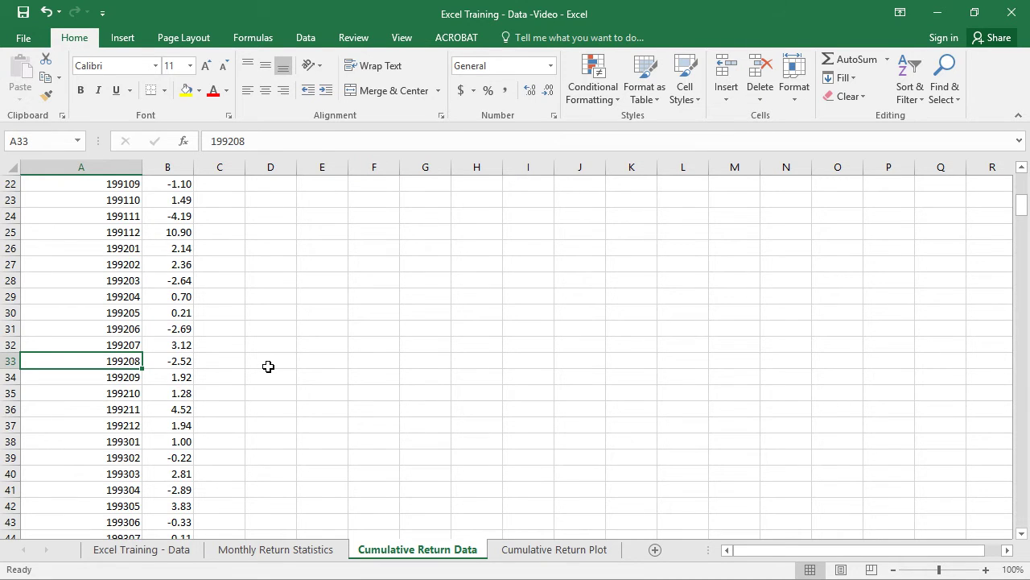
key(ctrl+Up)
key(ctrl+Down)
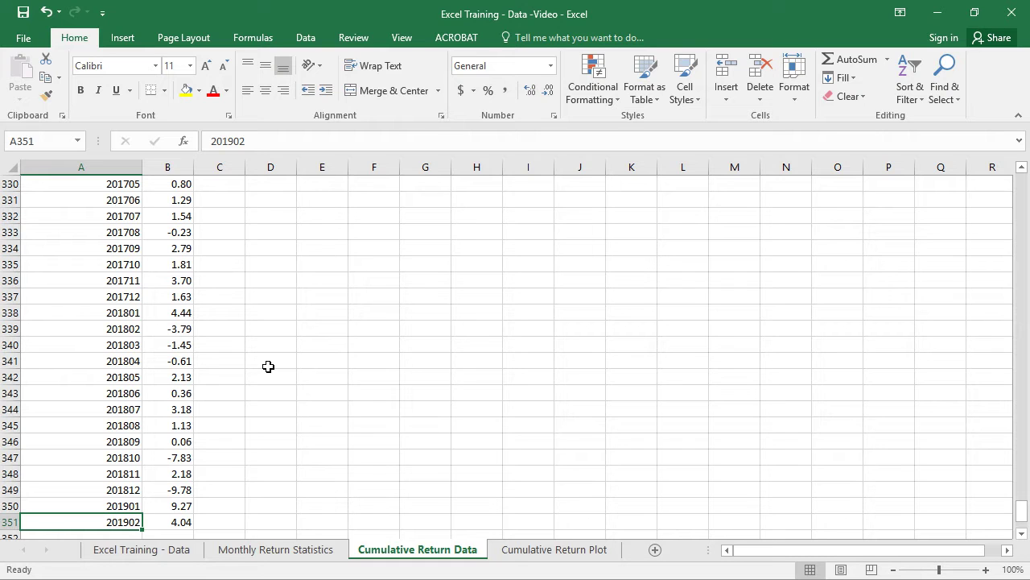
Step: Add the column headers Year in D1 and Month in E1 of the Cumulative Return Data sheet
key(ctrl+Up)
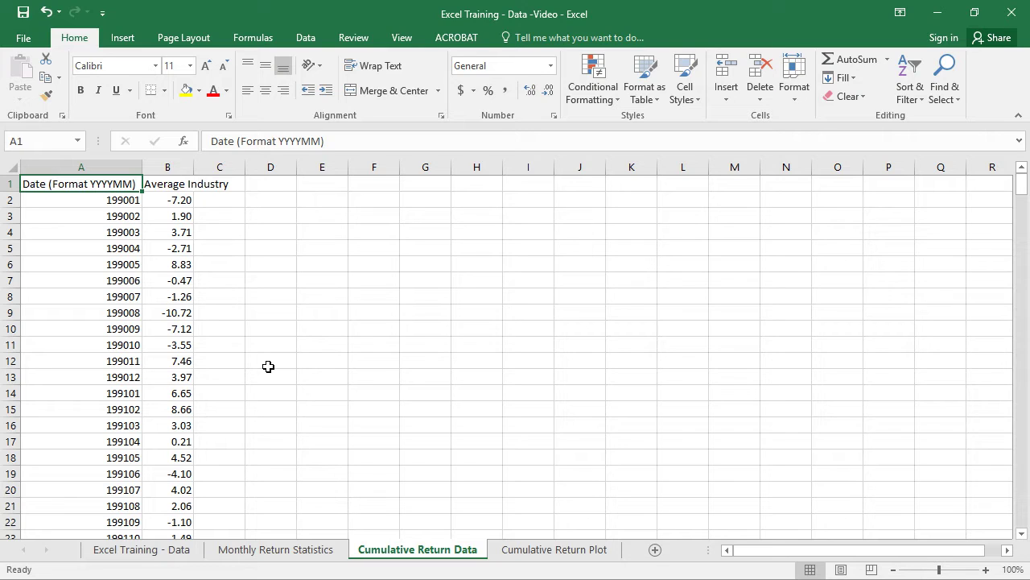
key(Right)
key(Right)
key(Right)
key(Right)
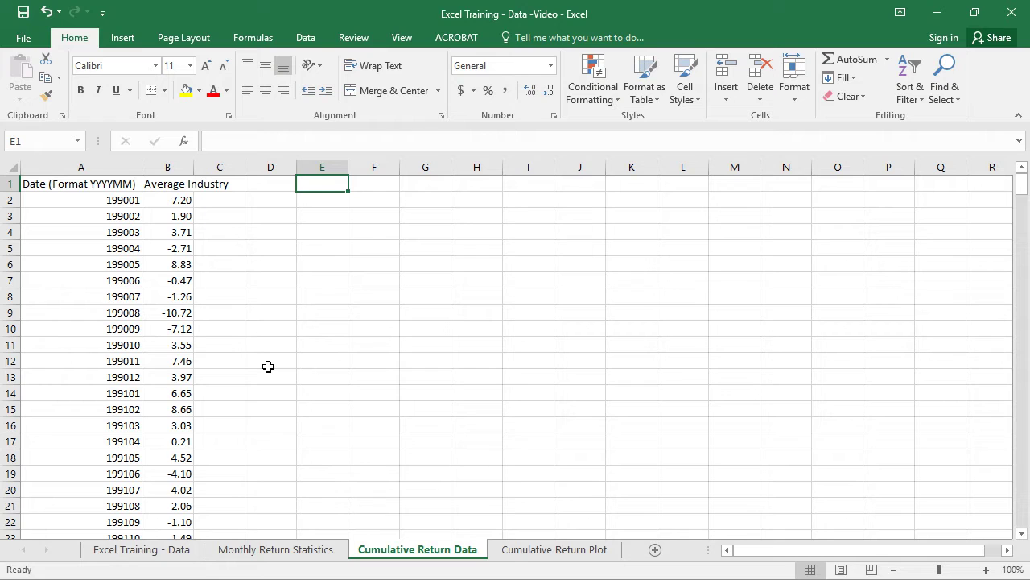
key(Left)
text(Year)
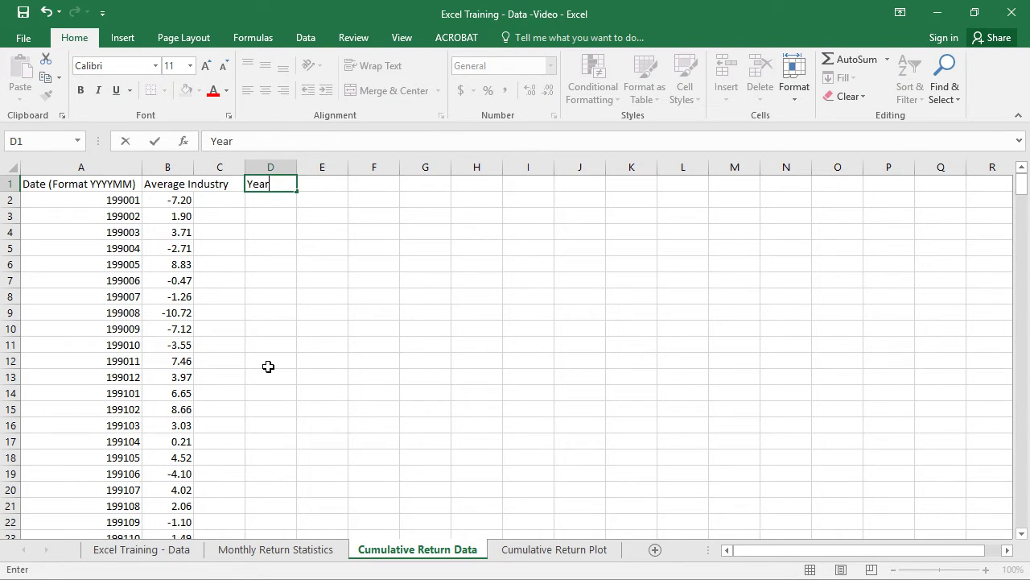
key(Right)
text(Monath)
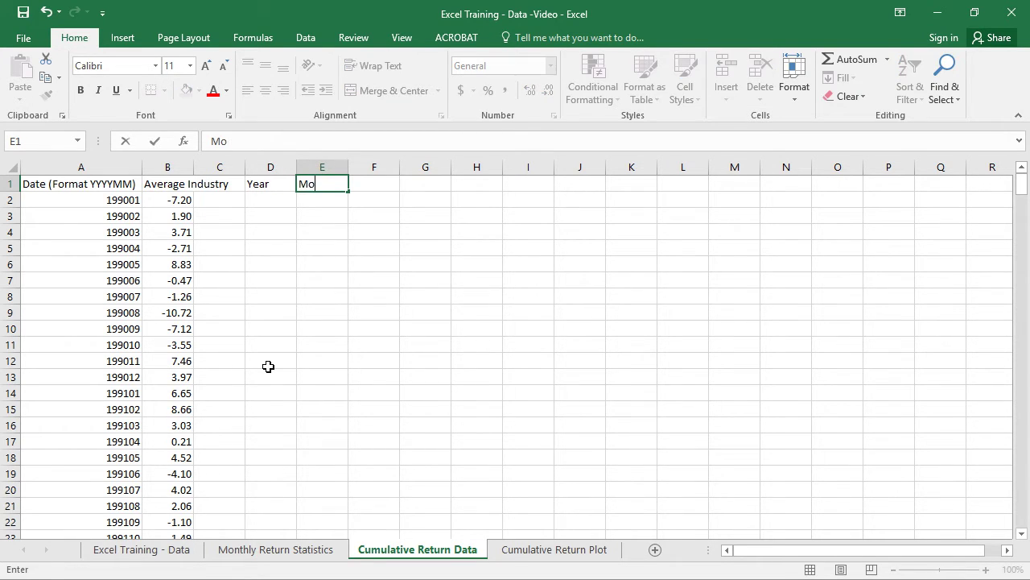
key(BackSpace)
key(BackSpace)
key(BackSpace)
text(th)
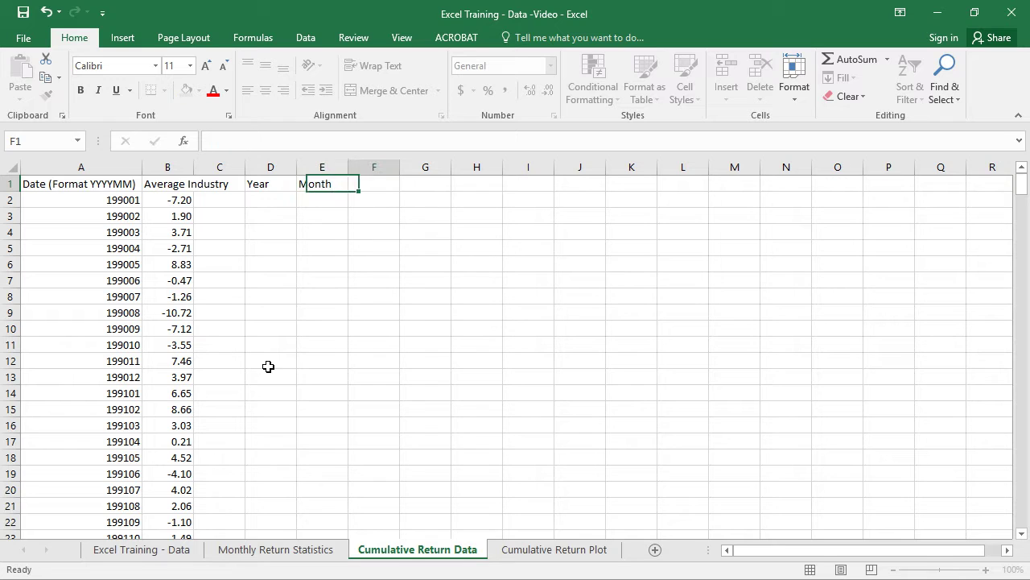
key(Right)
Step: Enter =FLOOR.MATH(A2/100) in D2 to extract the year from the YYYYMM date
key(Down)
key(Left)
key(Left)
key(Left)
key(Left)
key(Left)
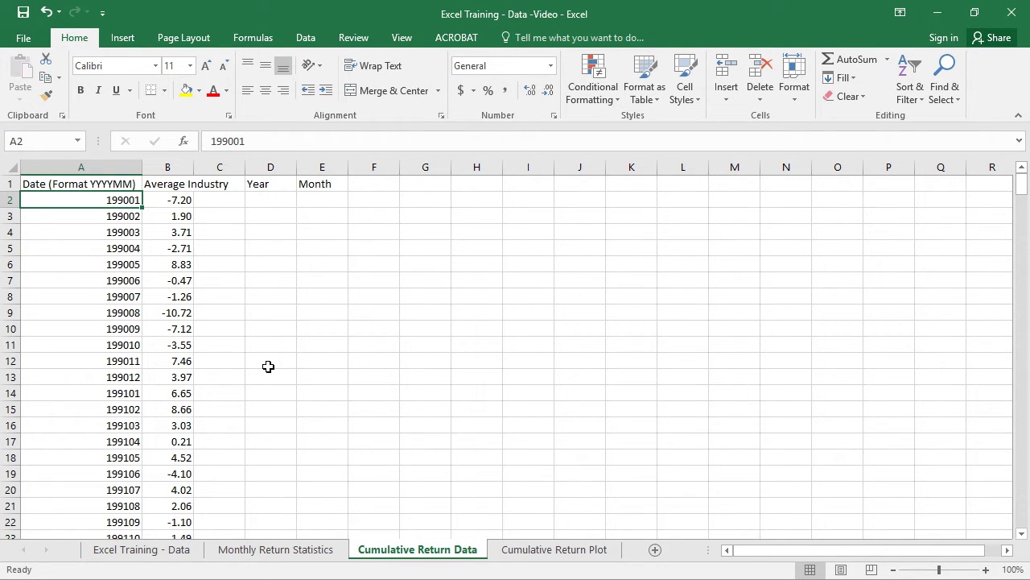
key(Right)
key(Right)
key(Right)
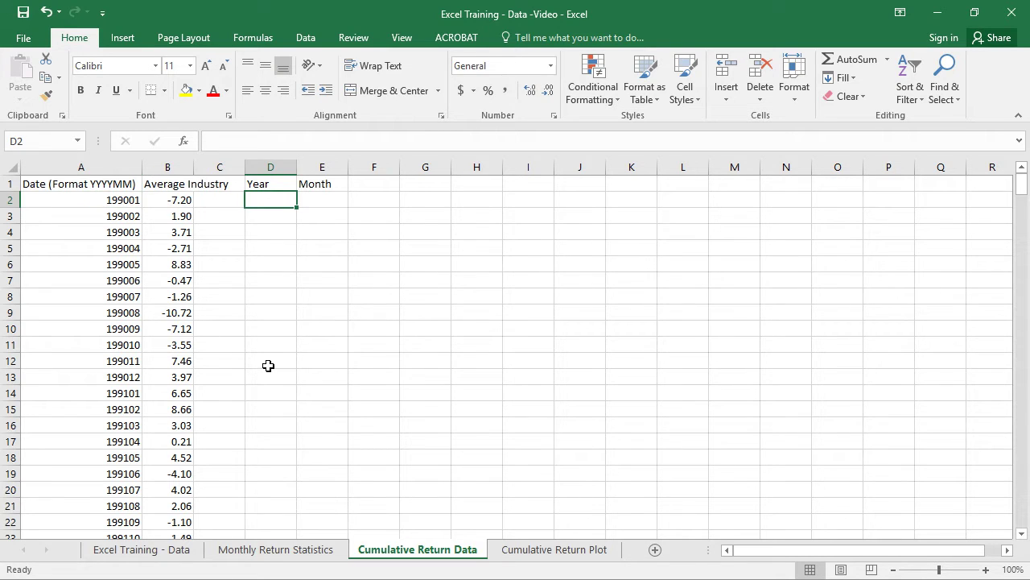
text(=floo)
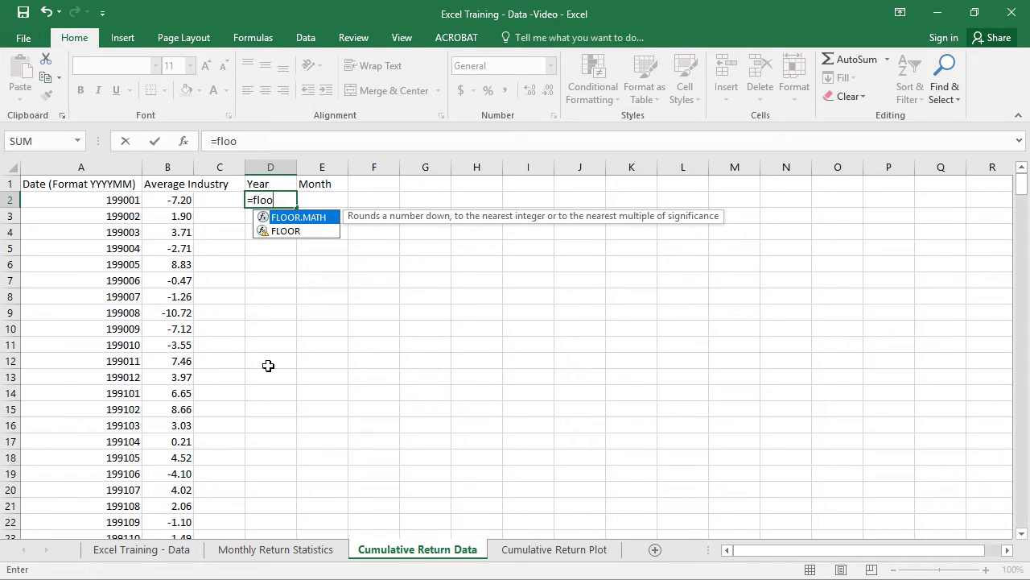
key(Tab)
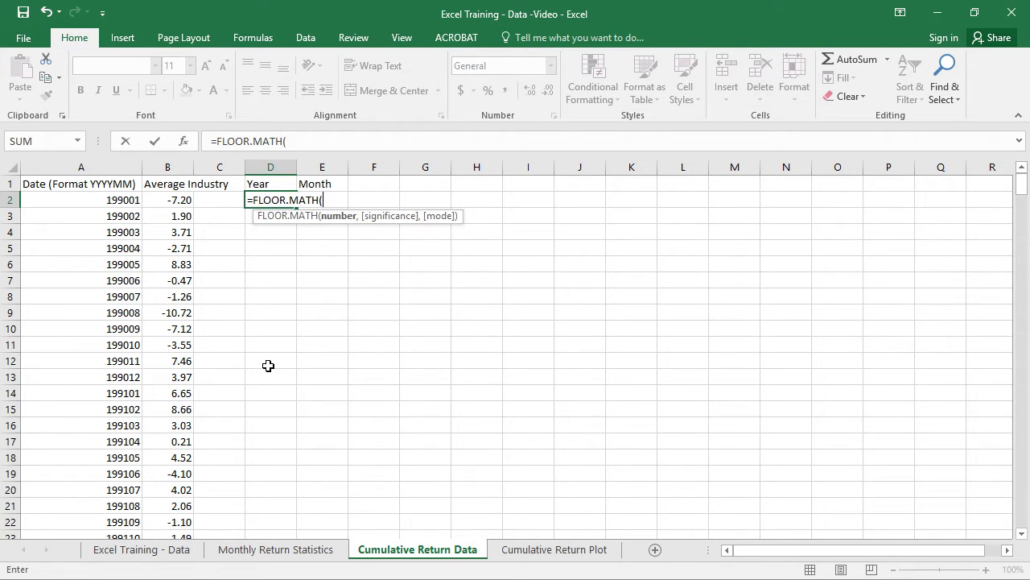
key(Left)
key(Left)
key(Left)
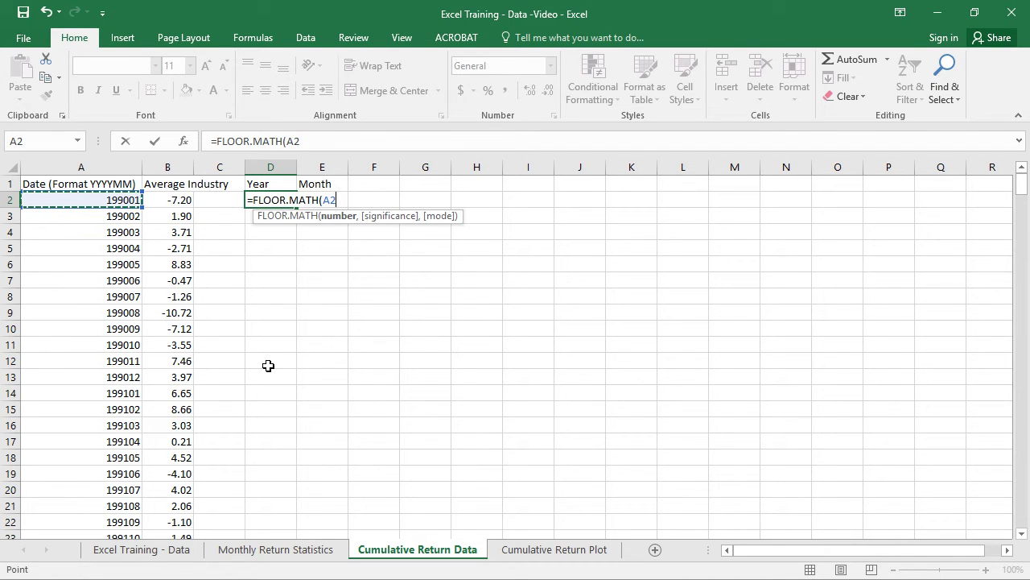
text(/100))
key(Return)
key(Up)
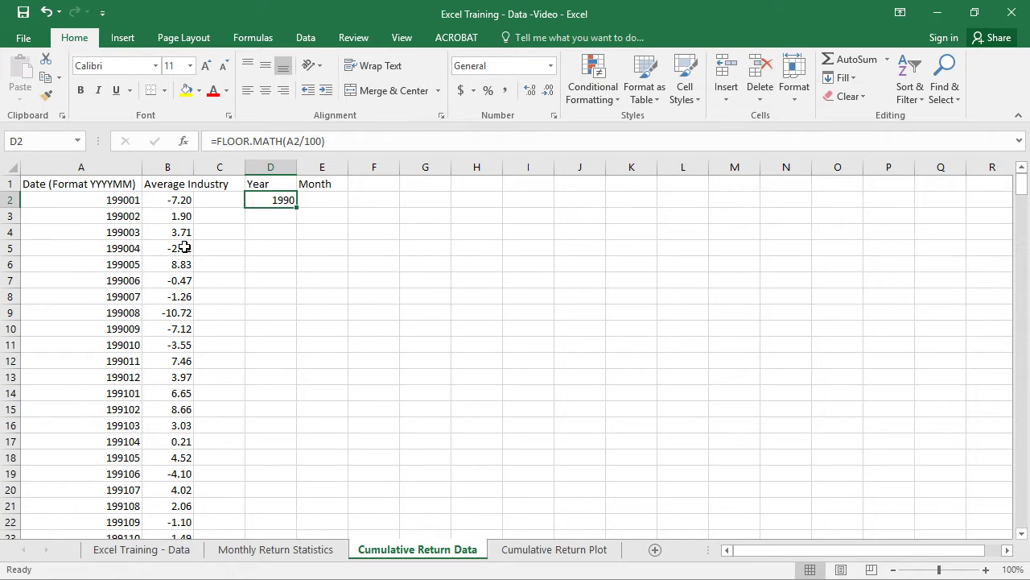
Step: Enter the formula +A2-D2*100 in E2 to extract the month number from the date
click(130, 203)
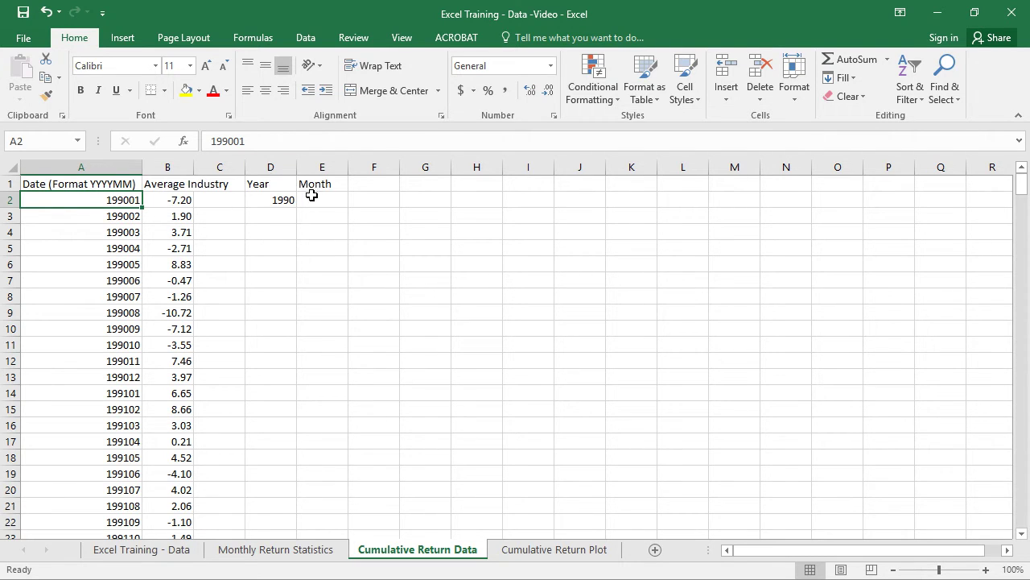
click(282, 199)
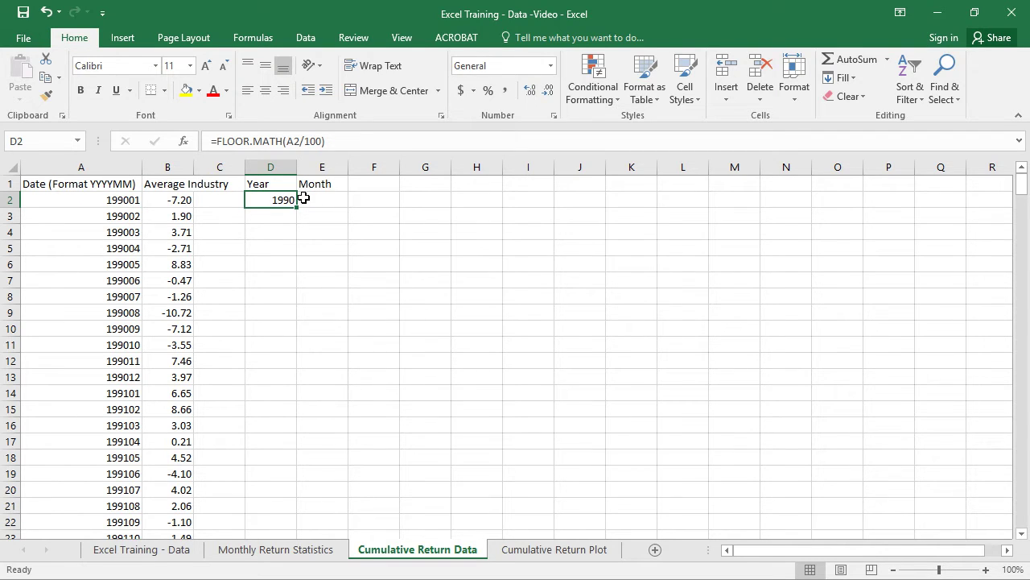
click(304, 197)
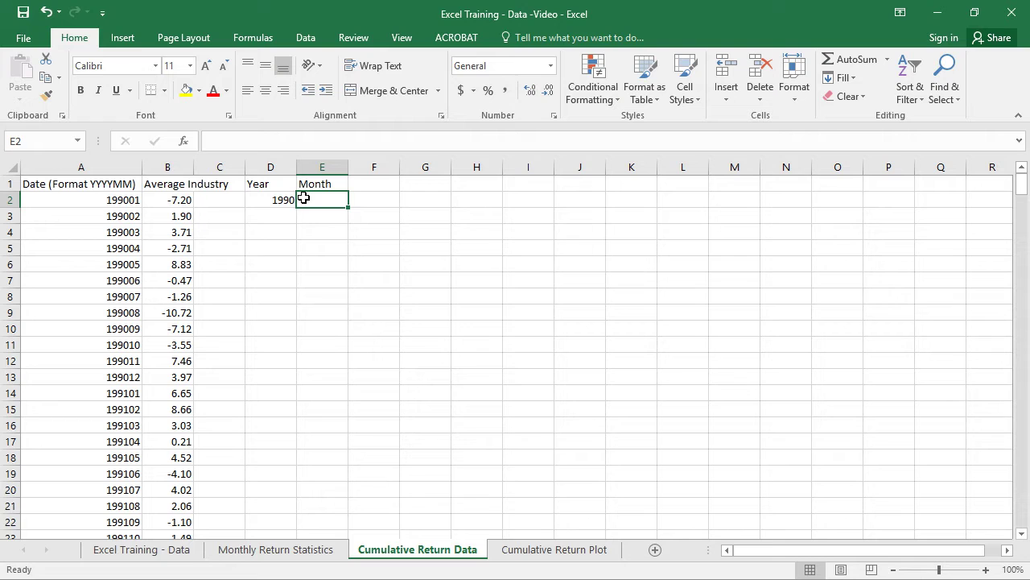
text(+)
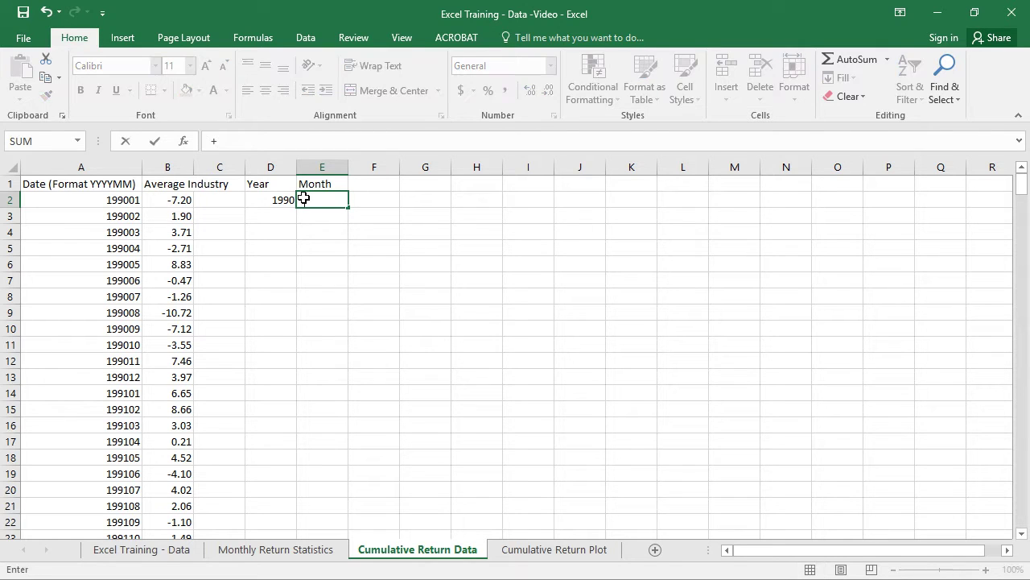
key(Left)
key(Left)
key(Left)
key(Left)
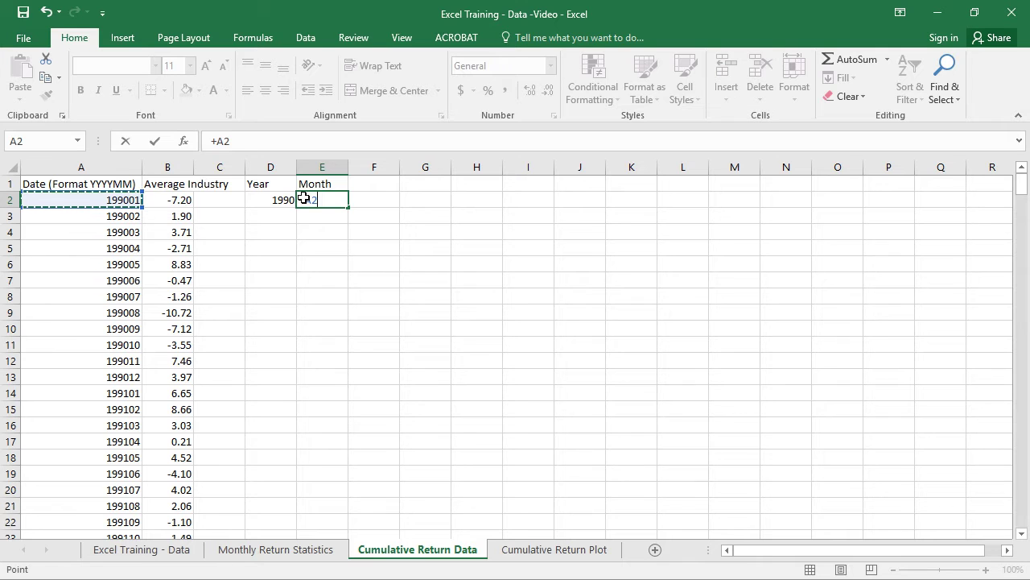
text(-)
key(Left)
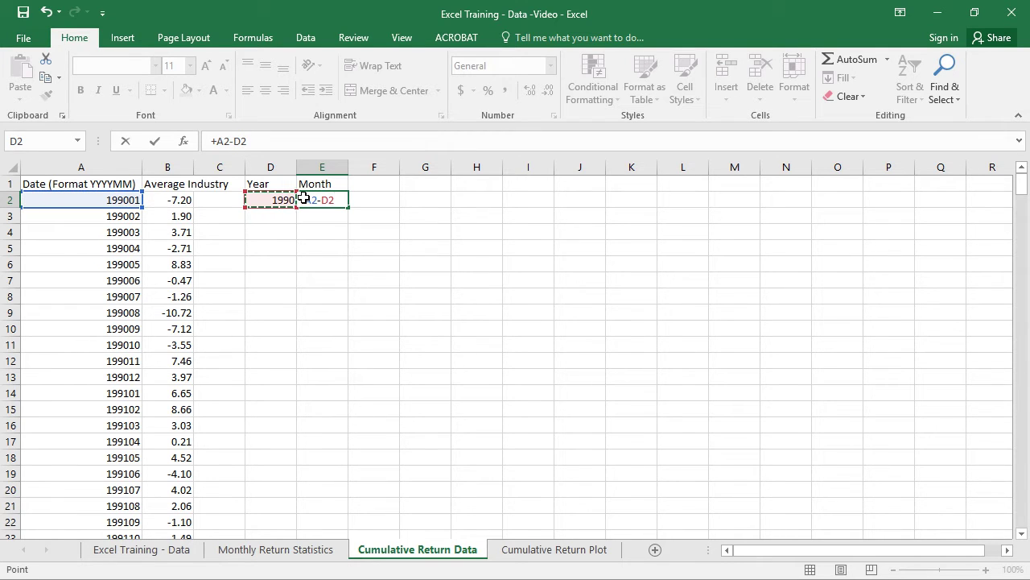
text(*100)
key(Return)
click(304, 197)
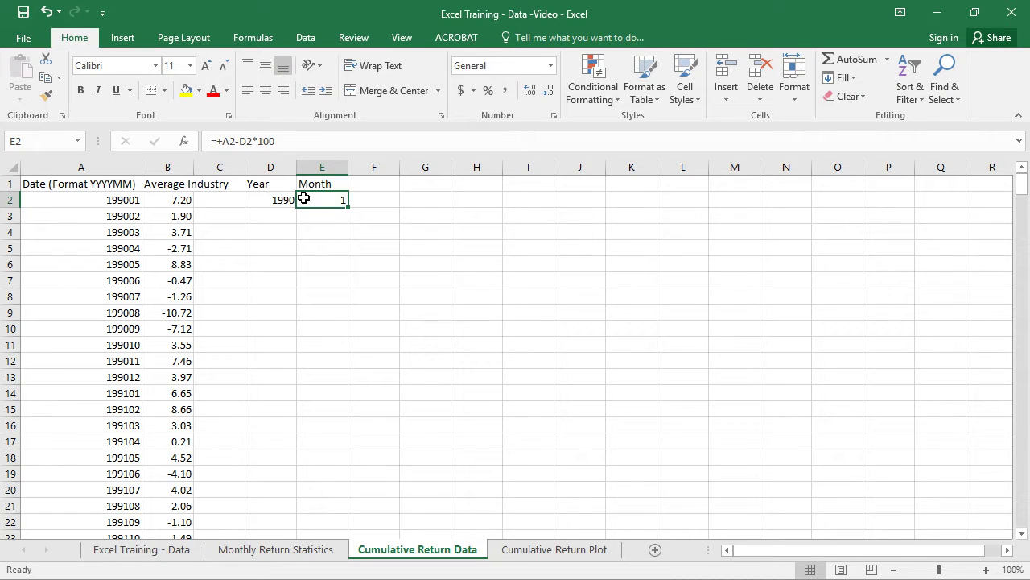
Step: Fill the Year and Month formulas in D2:E2 down to row 351 and return to cell A1
key(Left)
key(Left)
key(Left)
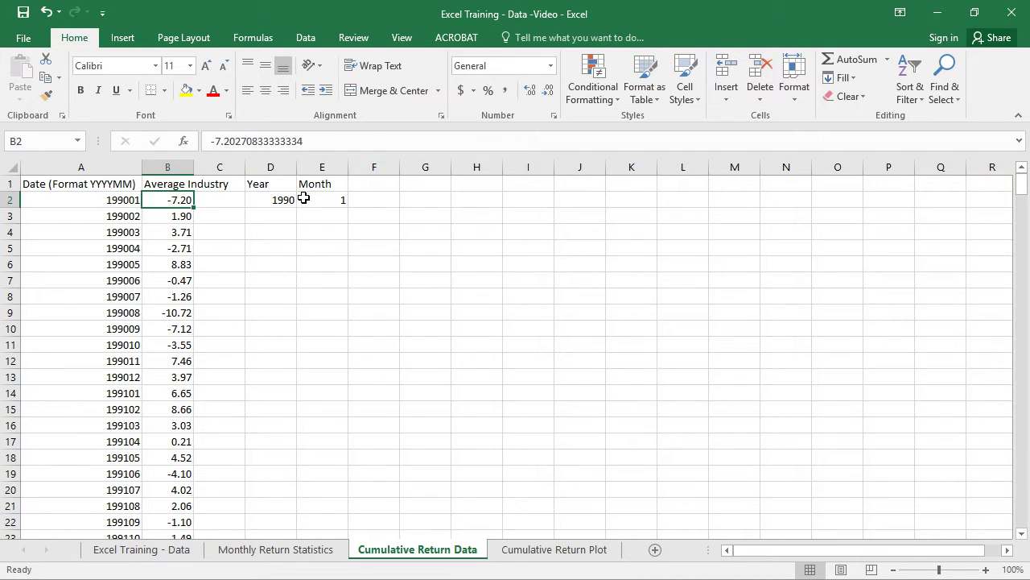
key(ctrl+Down)
key(Right)
key(Right)
key(shift+Right)
key(ctrl+shift+Up)
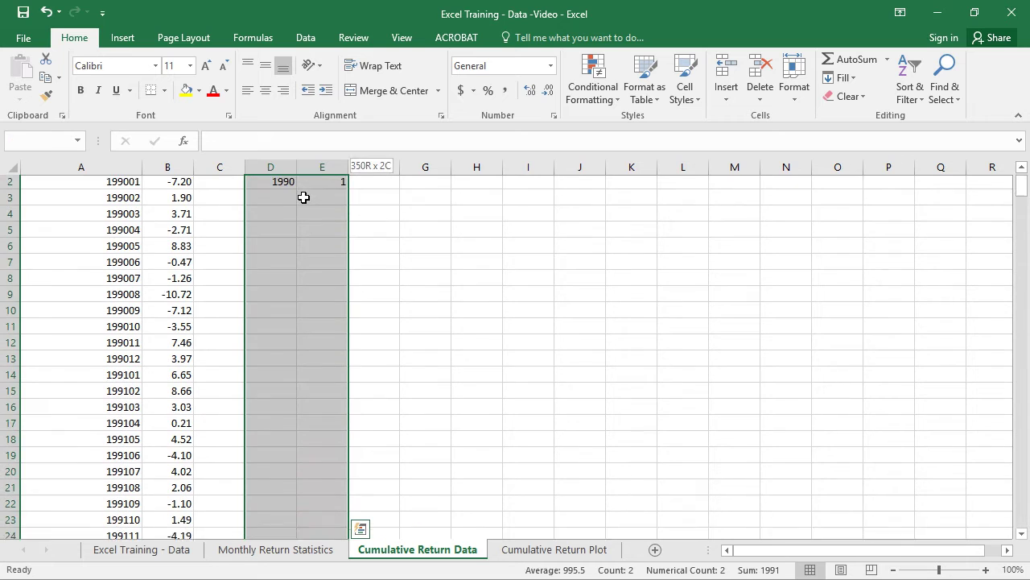
key(ctrl+d)
key(ctrl+Home)
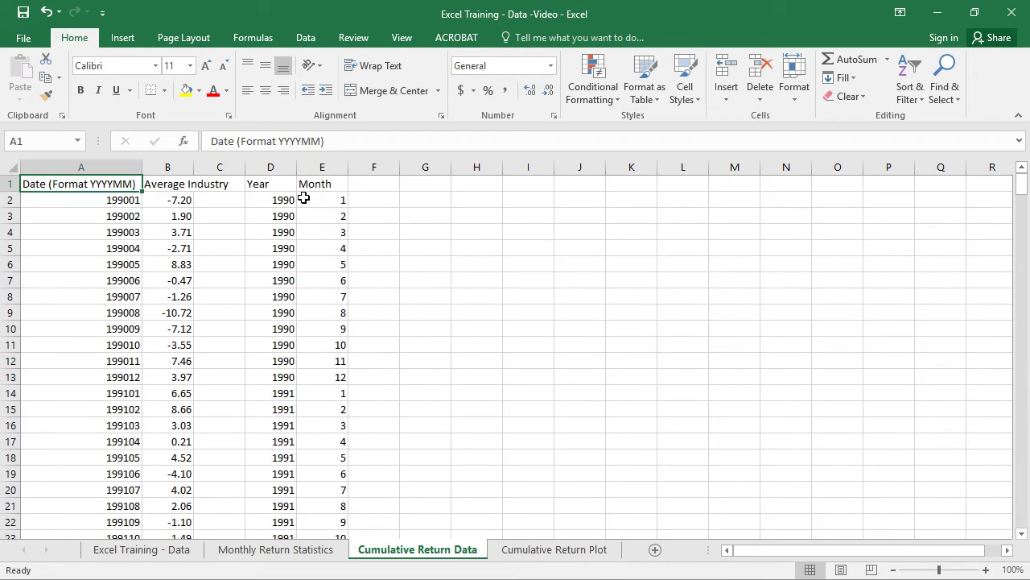
Step: Freeze the panes at A2 to lock header row 1 above the data
key(Down)
key(alt+w)
key(f)
key(f)
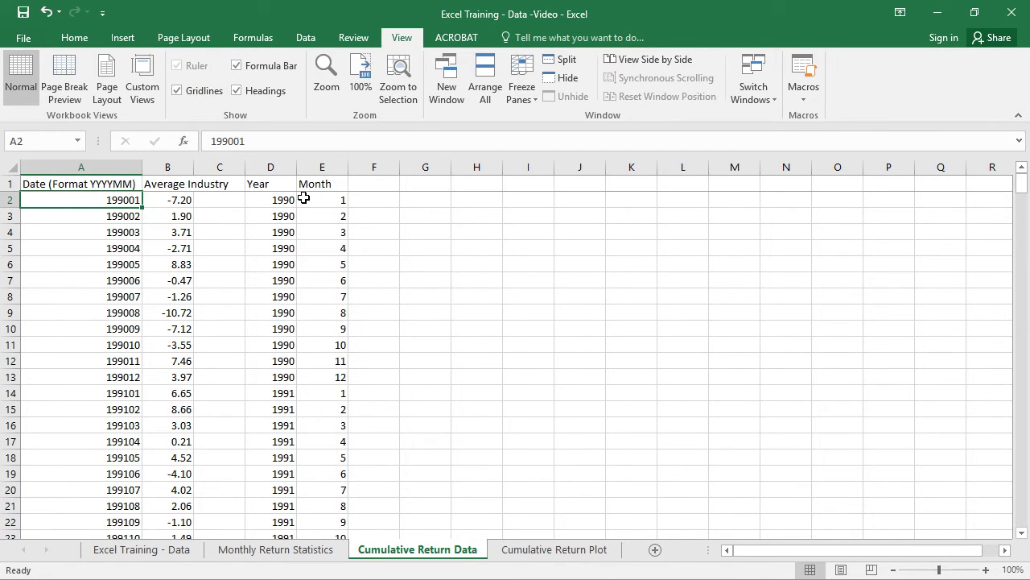
Step: Add the column header Fake Date in F1, beside the Month column
key(Right)
key(Right)
key(Right)
key(Right)
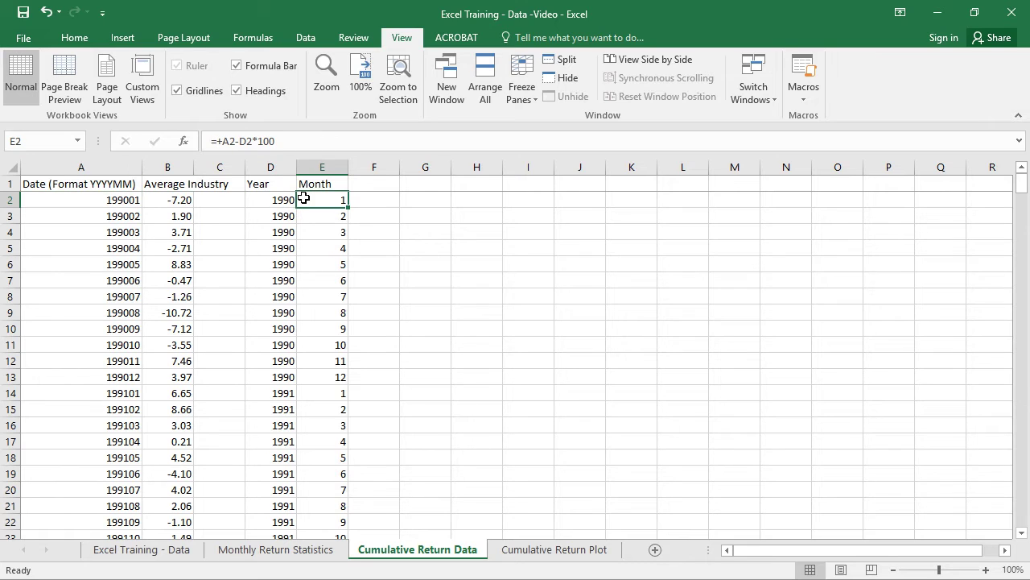
key(Right)
key(Up)
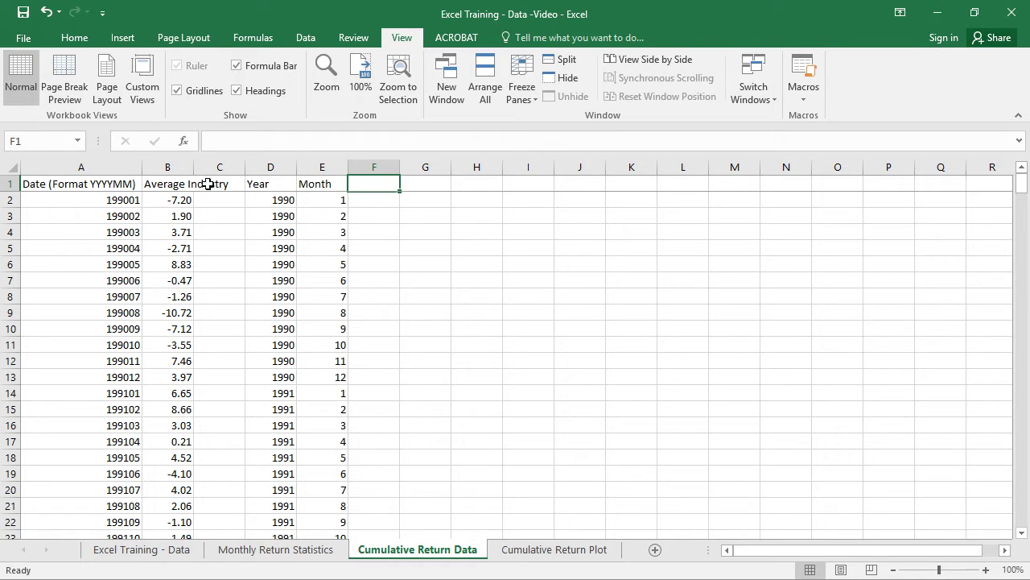
click(182, 200)
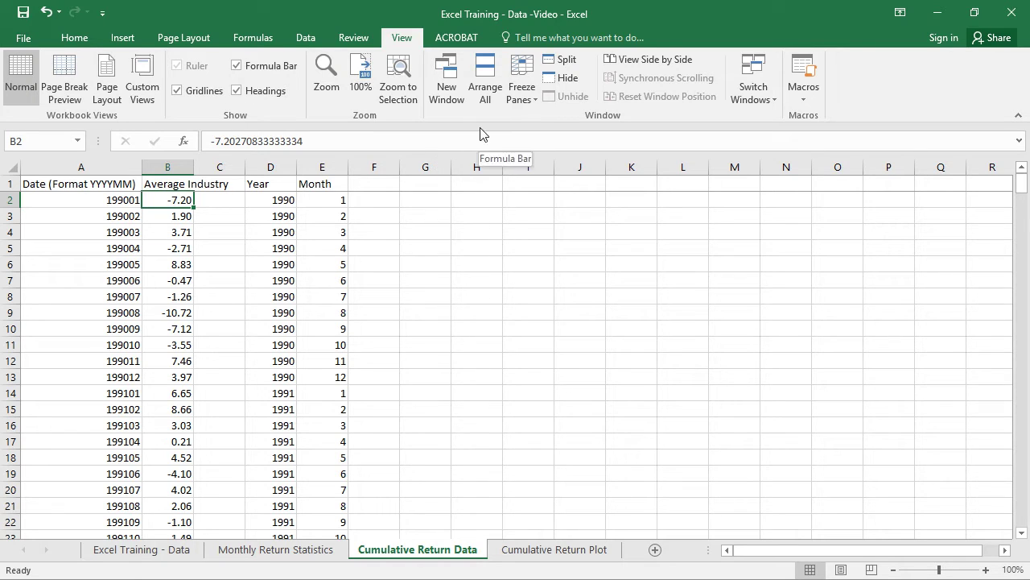
click(384, 184)
text(Fake Date)
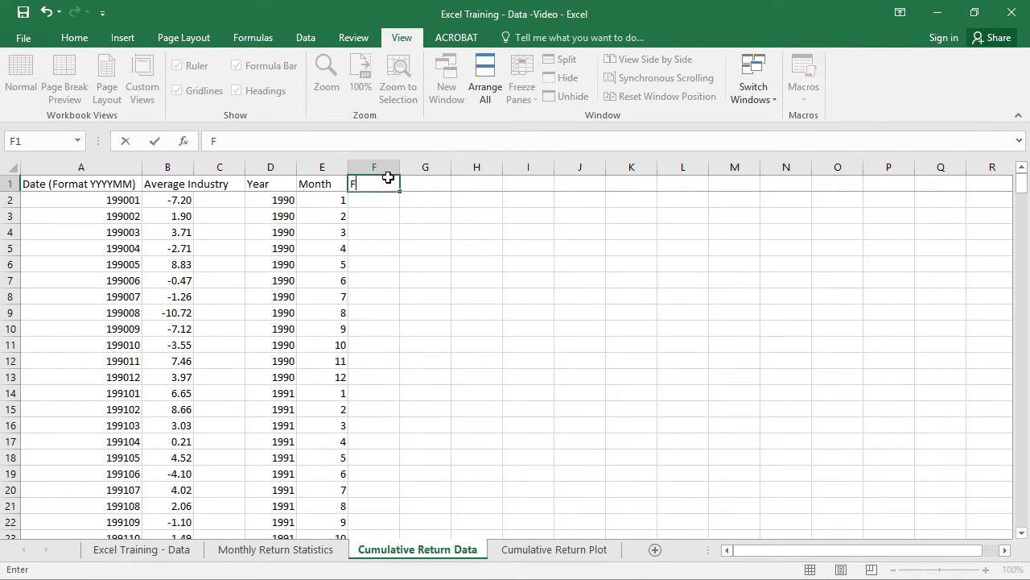
key(Return)
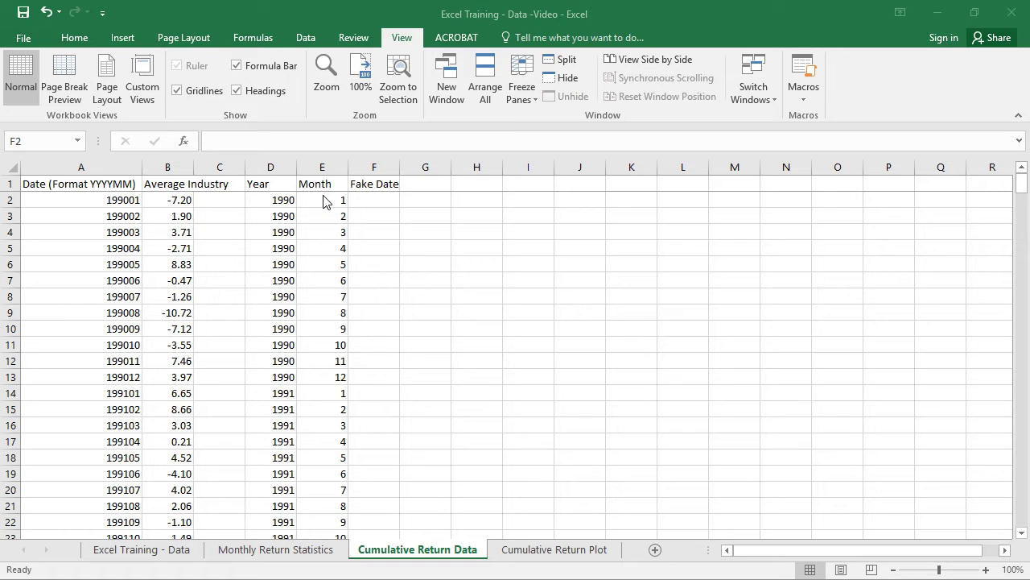
Step: Enter =DATE(D2,E2,1) in F2 to build a first-of-month date from the Year and Month columns
click(394, 205)
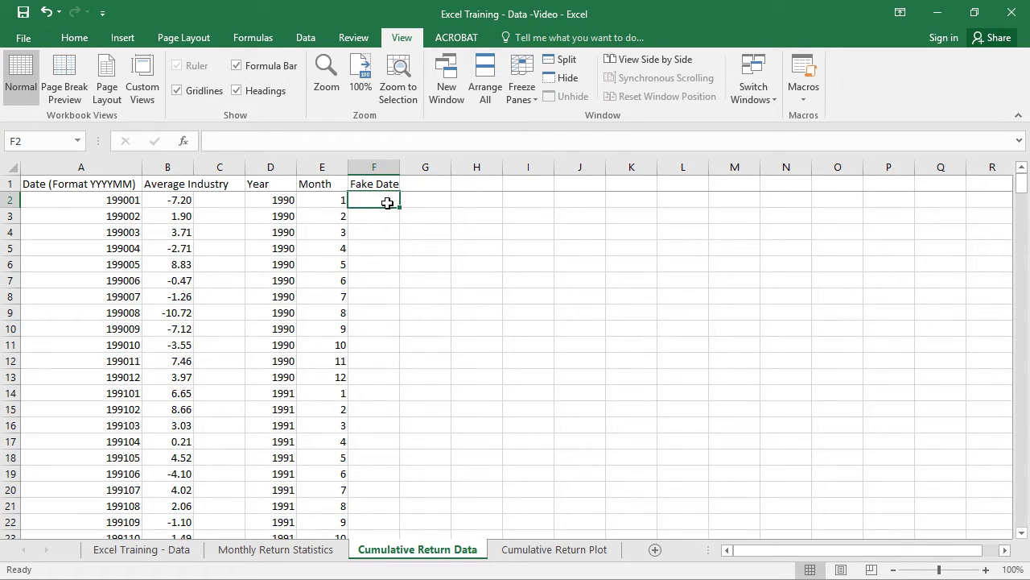
text(=date)
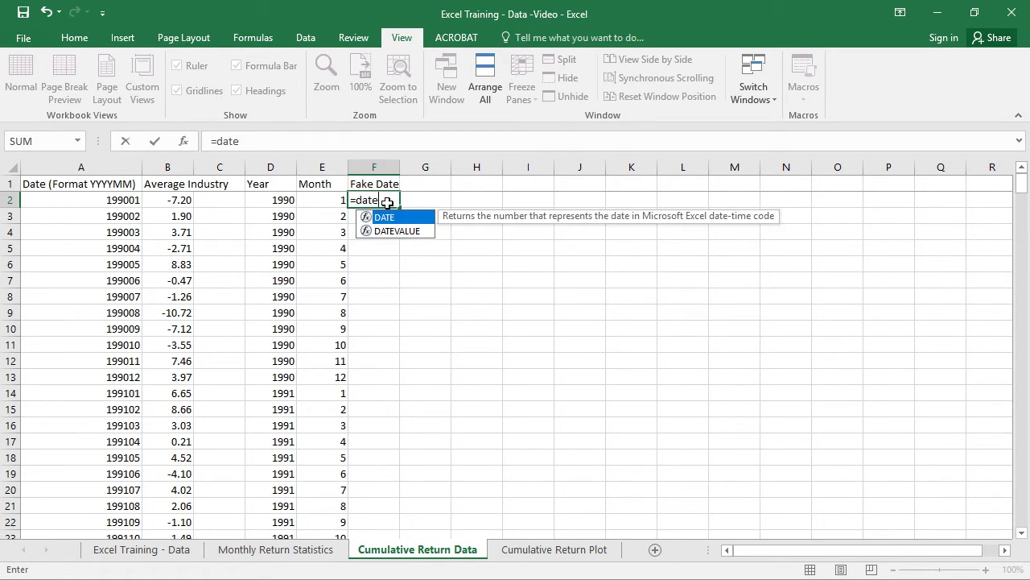
text(()
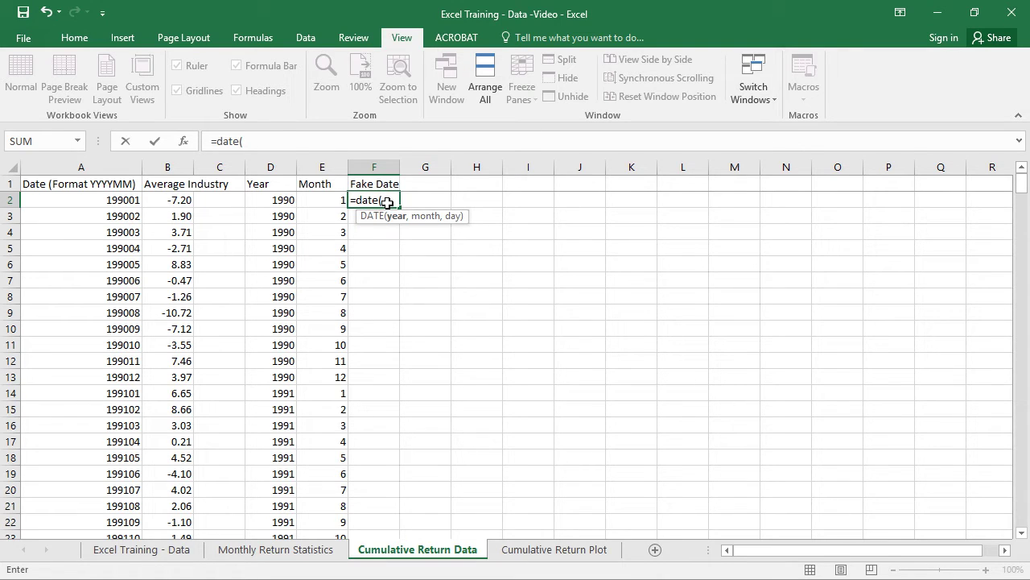
key(Left)
key(Left)
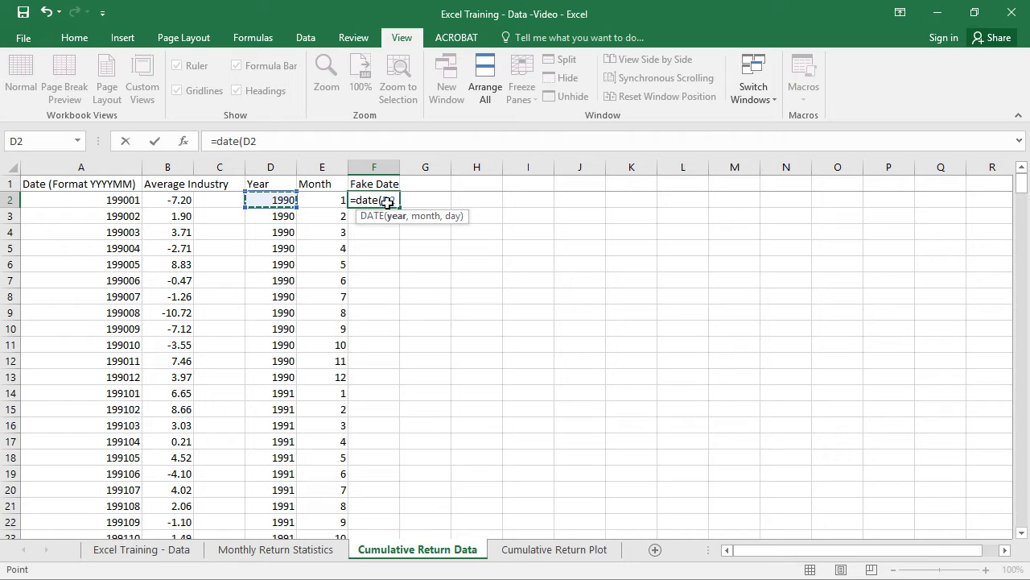
text(,)
key(Left)
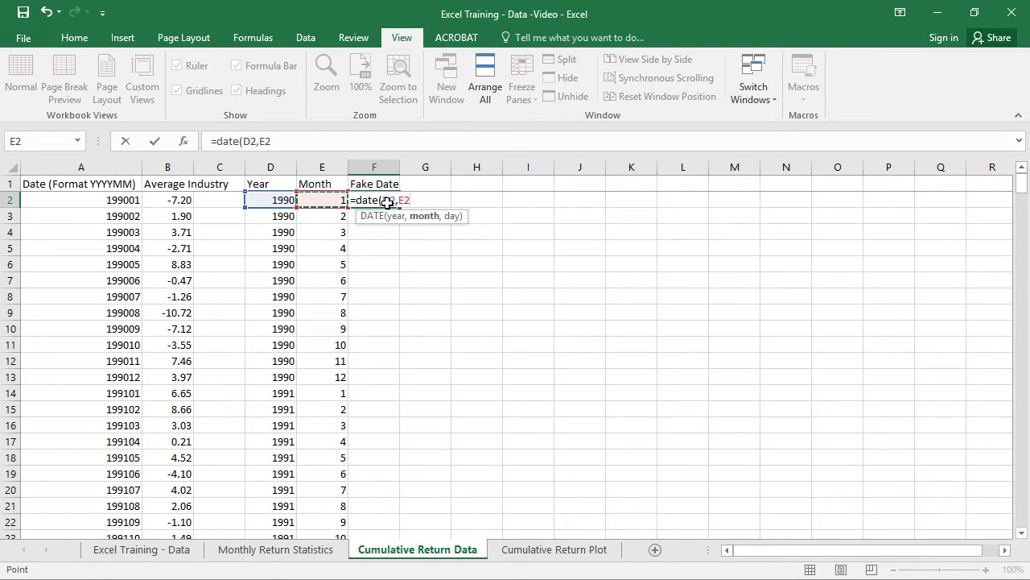
text(,1)
text())
key(Return)
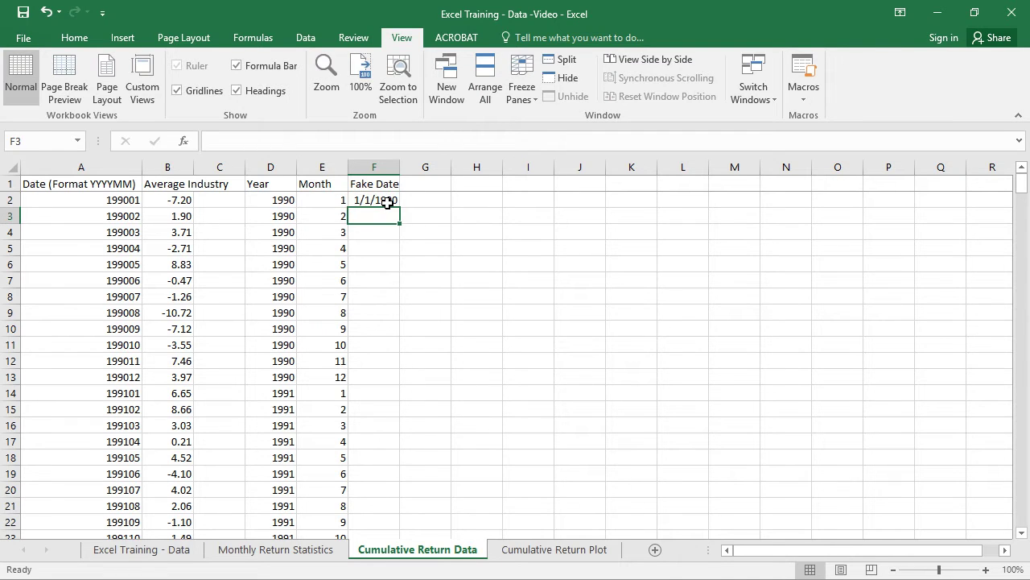
Step: Fill the Fake Date formula in F2 down to F351
key(Up)
key(Left)
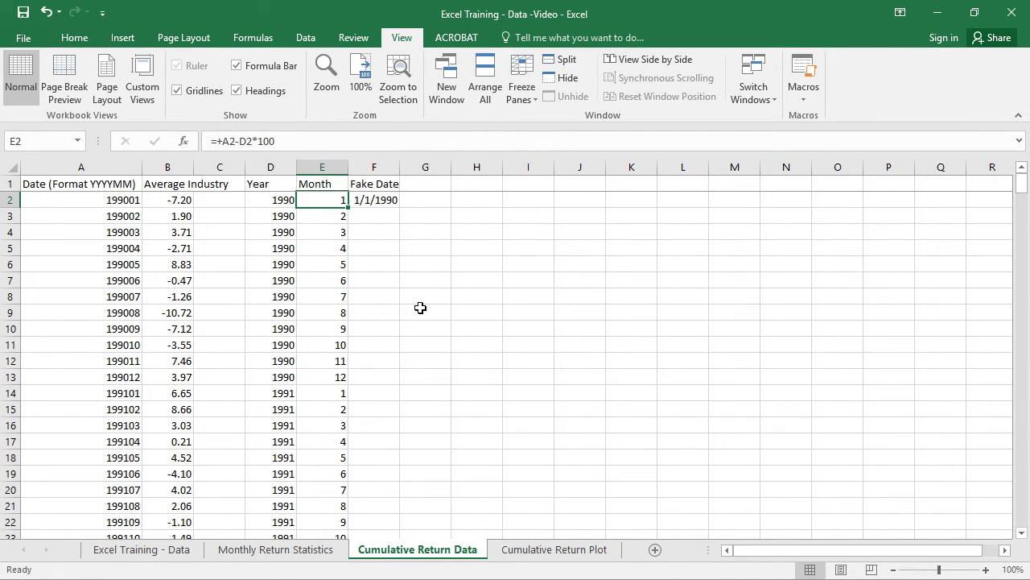
key(ctrl+Down)
key(Right)
key(ctrl+shift+Up)
key(ctrl+d)
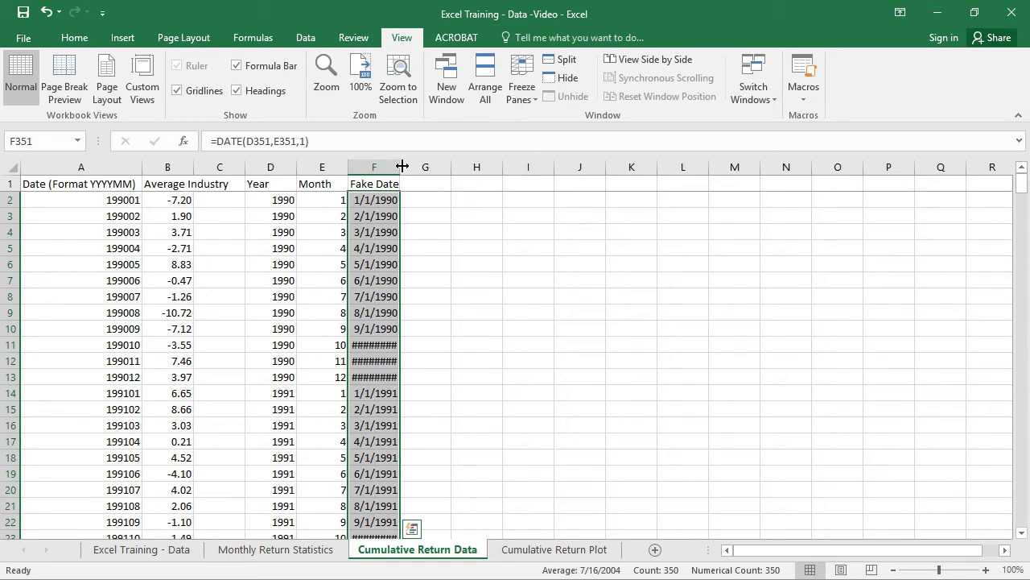
Step: Widen the Fake Date column to fit so the October to December dates display in full
click(377, 346)
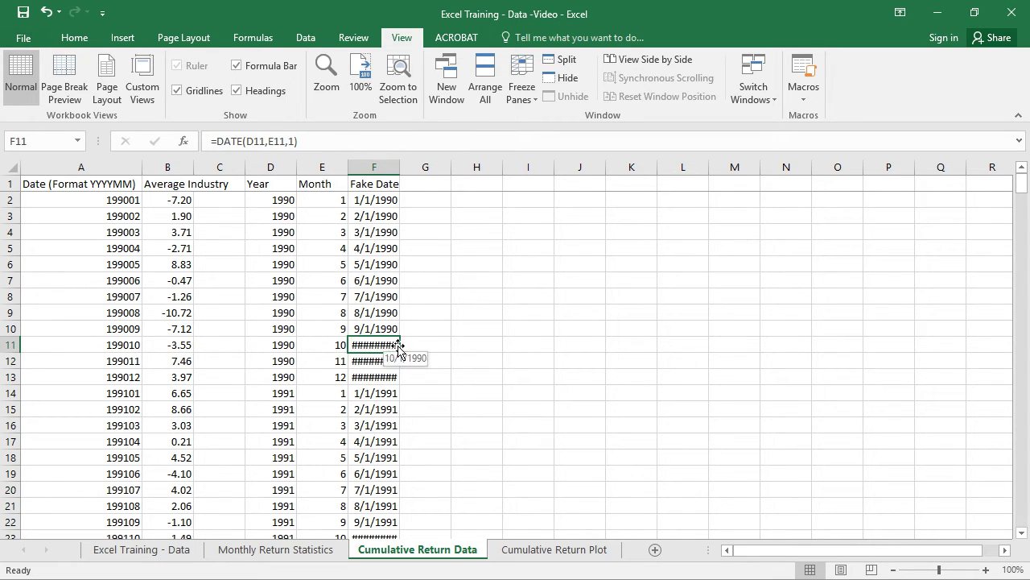
double_click(400, 167)
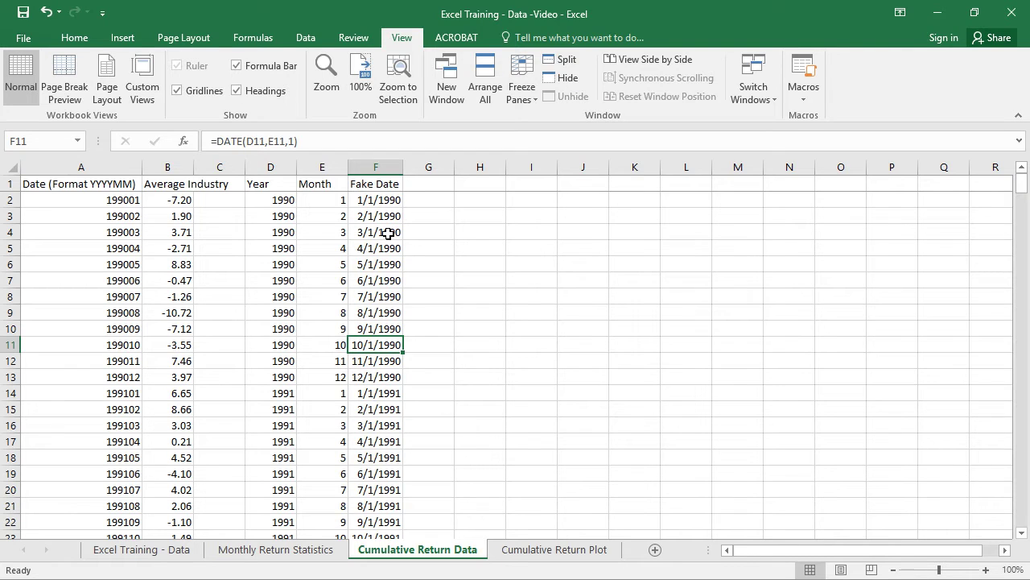
key(ctrl+Up)
key(Down)
key(Right)
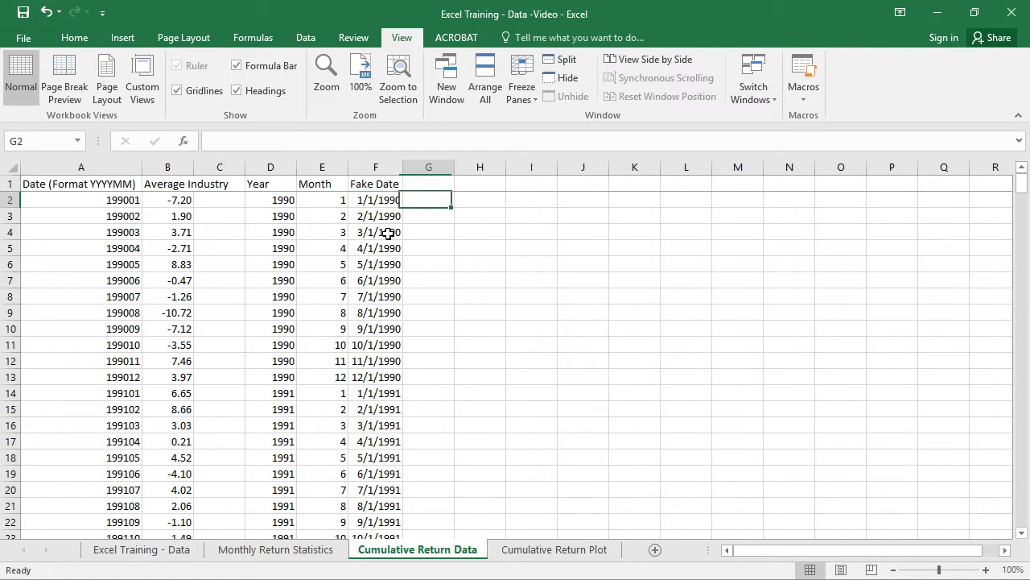
key(Up)
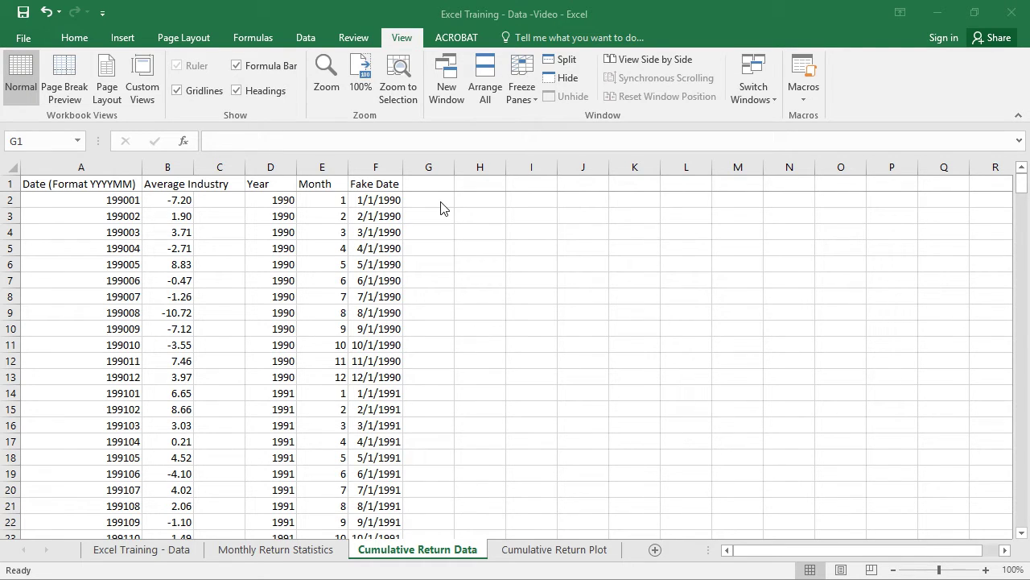
click(398, 202)
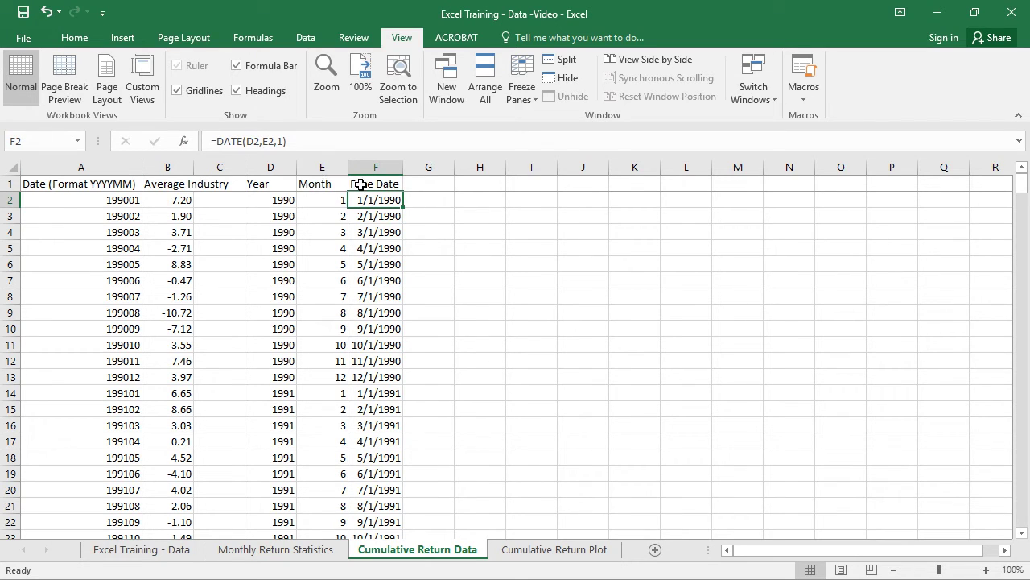
click(444, 199)
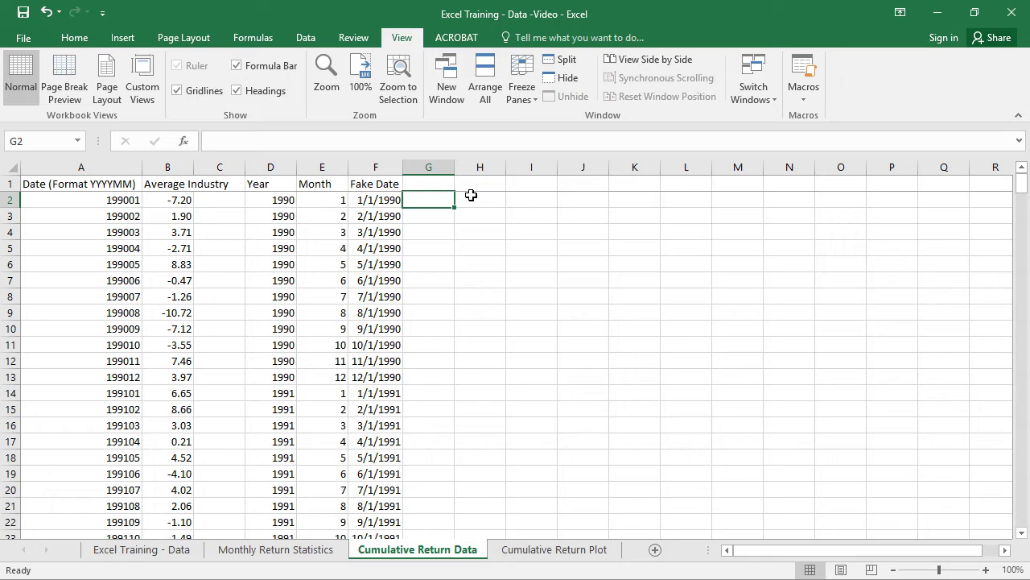
text(-)
key(BackSpace)
text(=d)
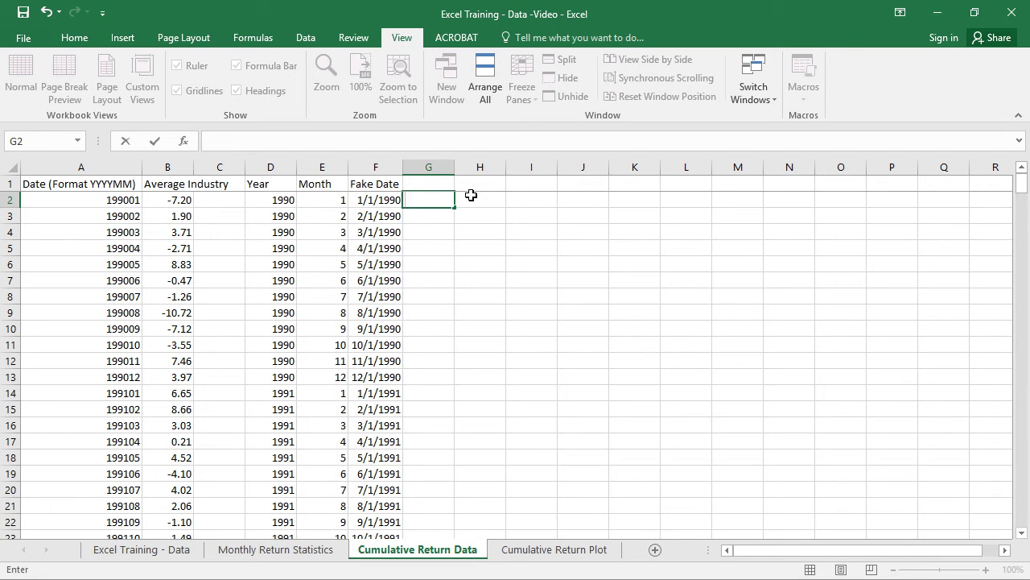
key(Escape)
key(Escape)
Step: Add the column header Days in Month in G1 and widen column G to fit it
key(Up)
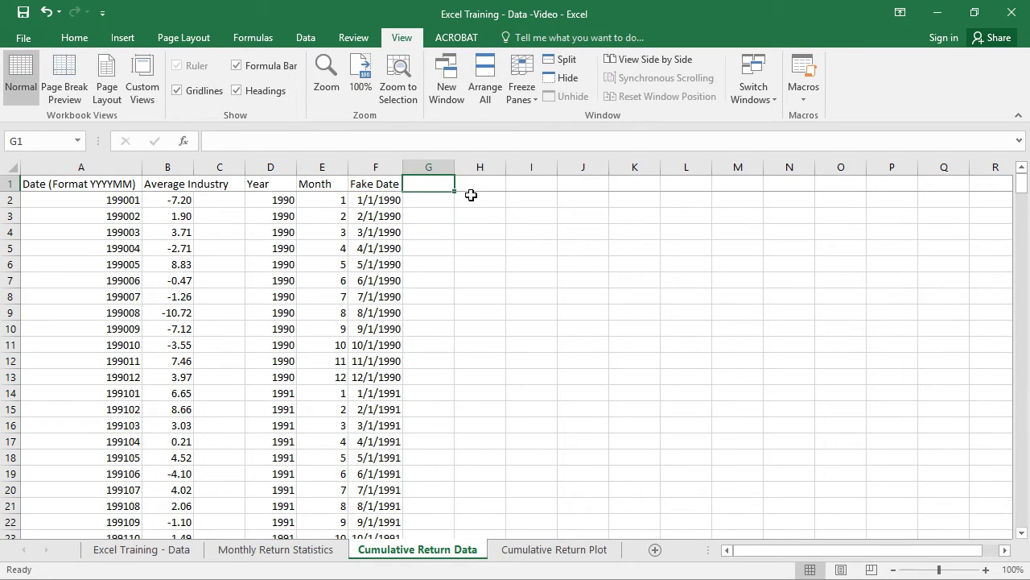
text(Days in Month)
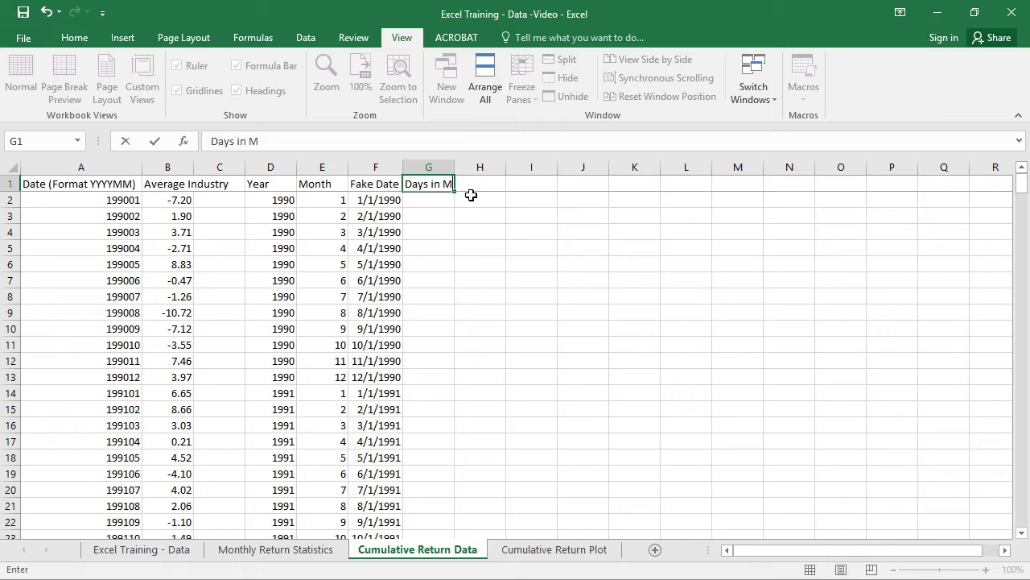
key(Return)
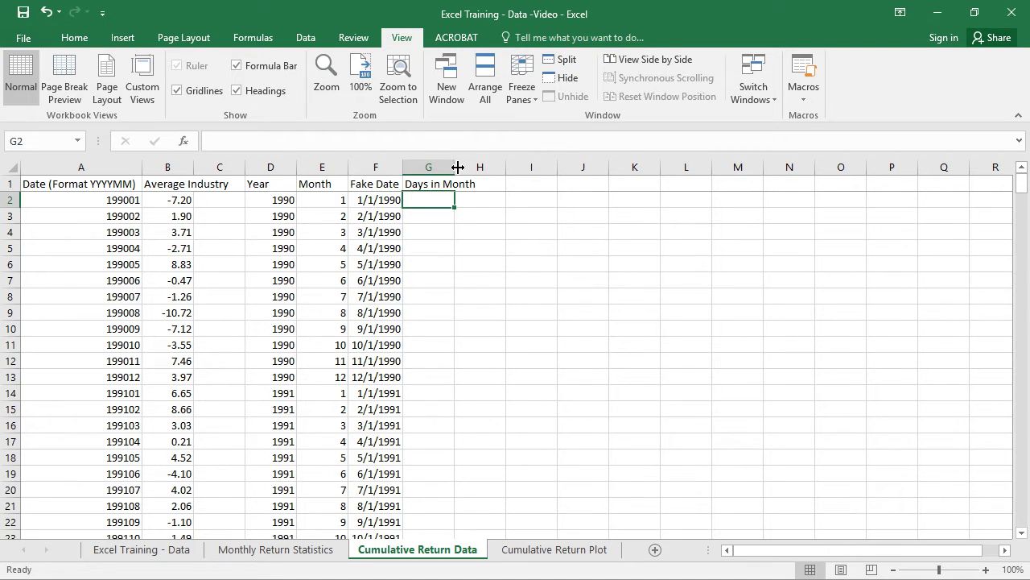
double_click(455, 166)
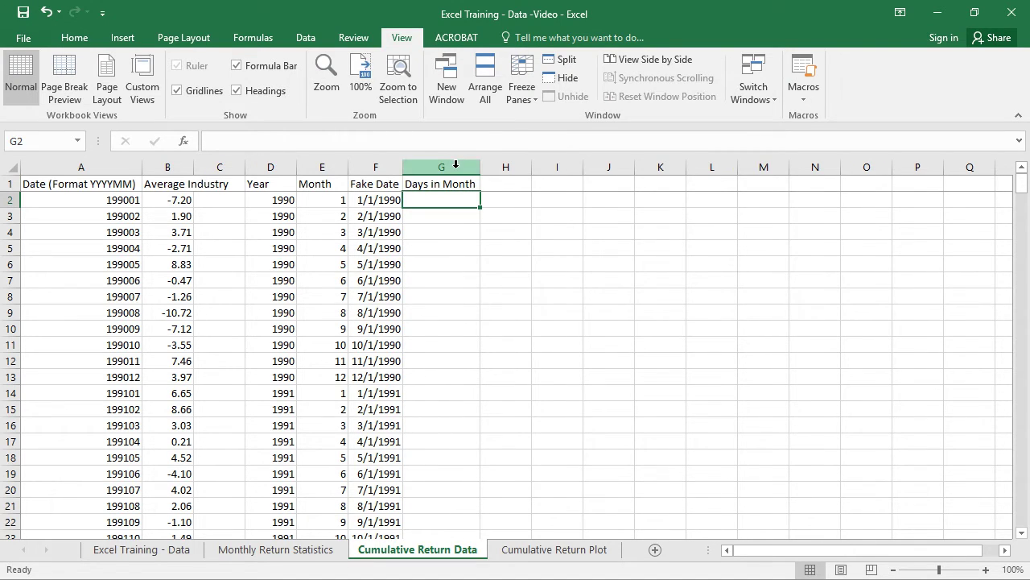
text(=eom)
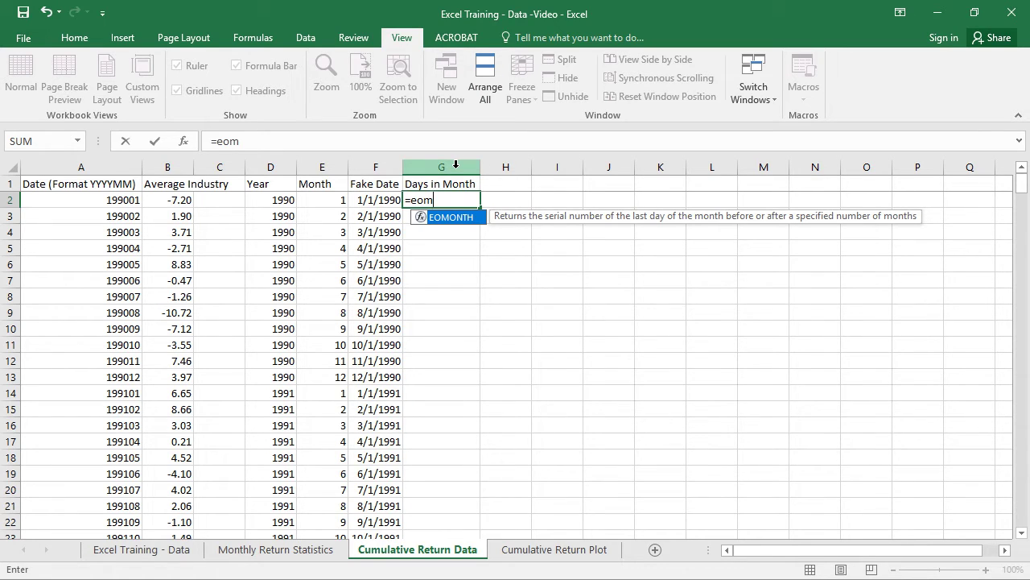
key(Escape)
key(Escape)
Step: Write a formula in G2 that nests EOMONTH(F2,0) inside the DAY function
text(=day)
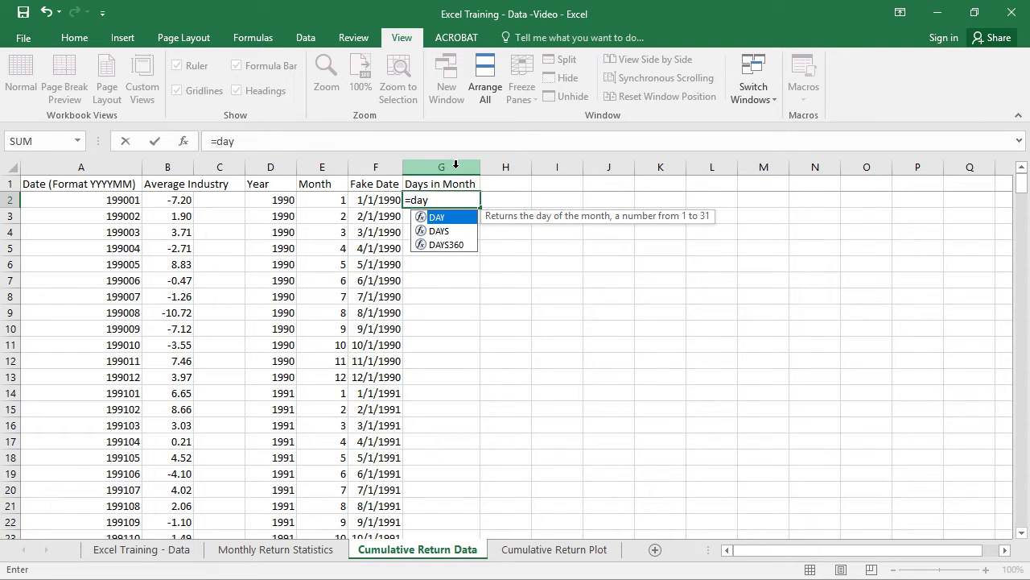
key(Escape)
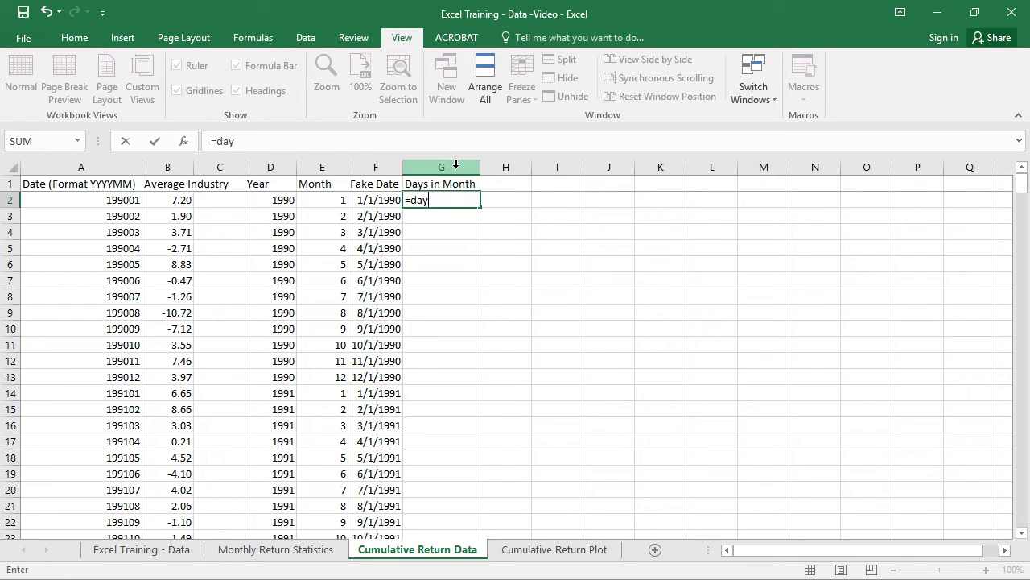
text(()
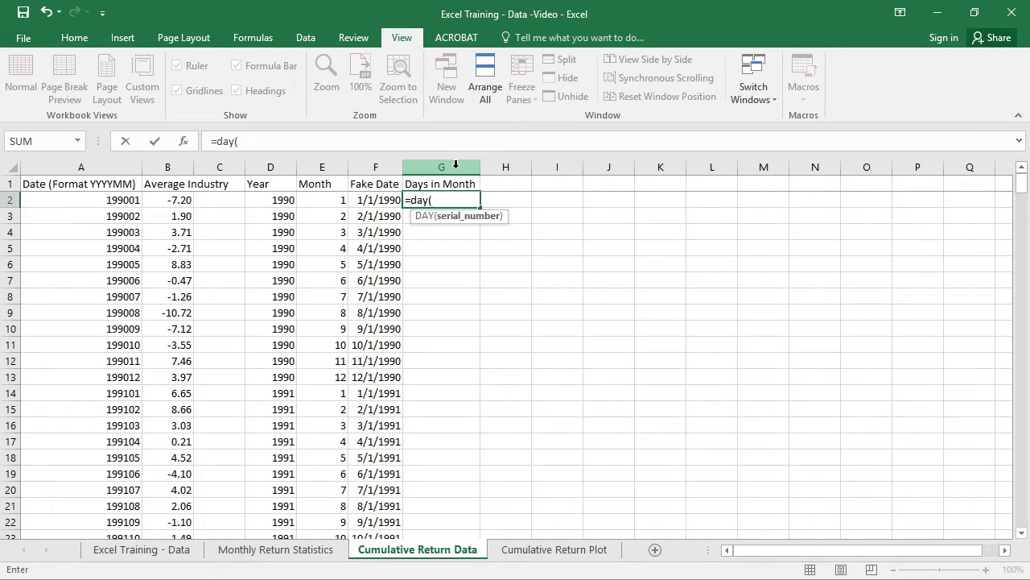
text(eo)
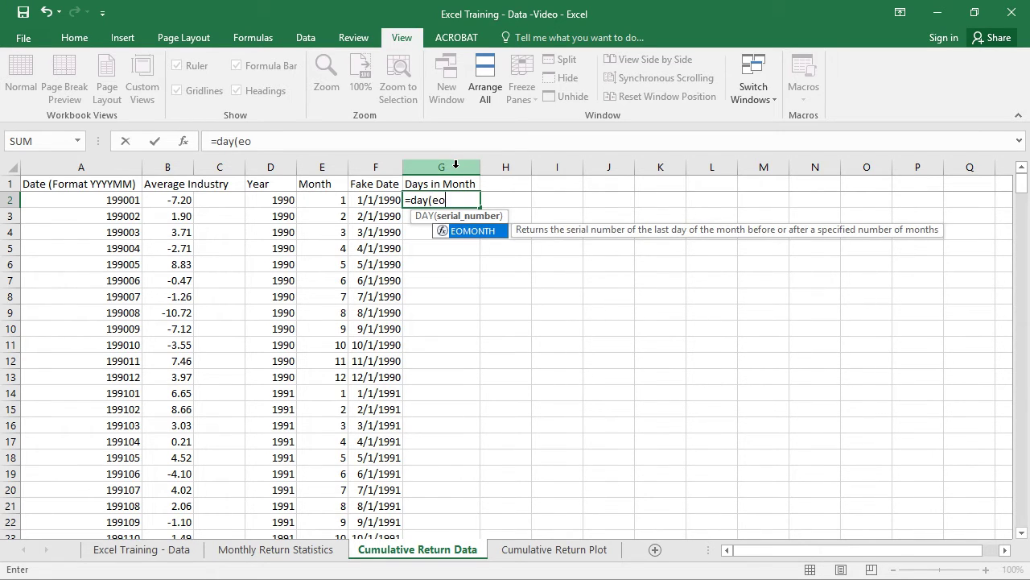
text(month()
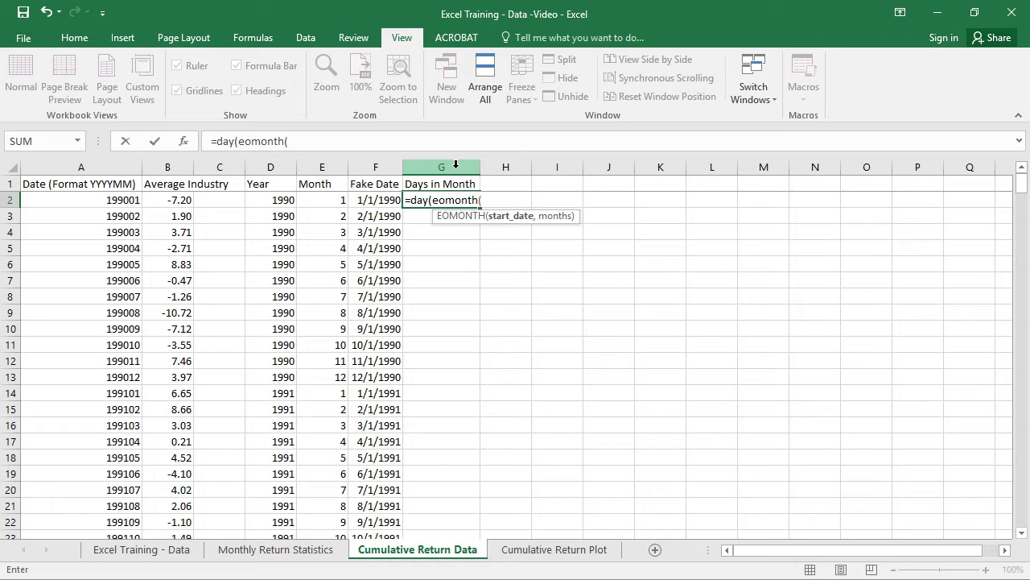
key(Left)
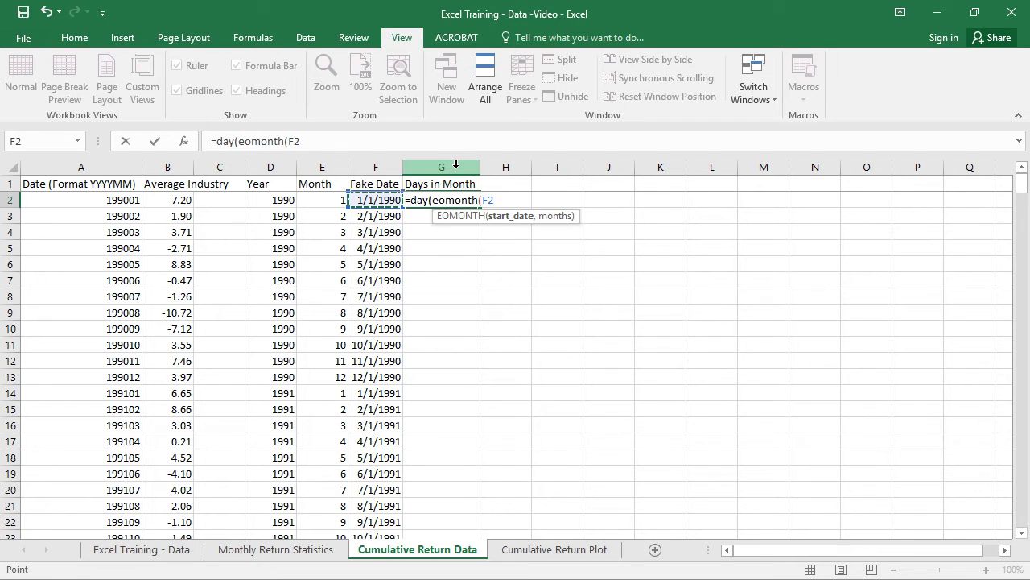
text(,0)
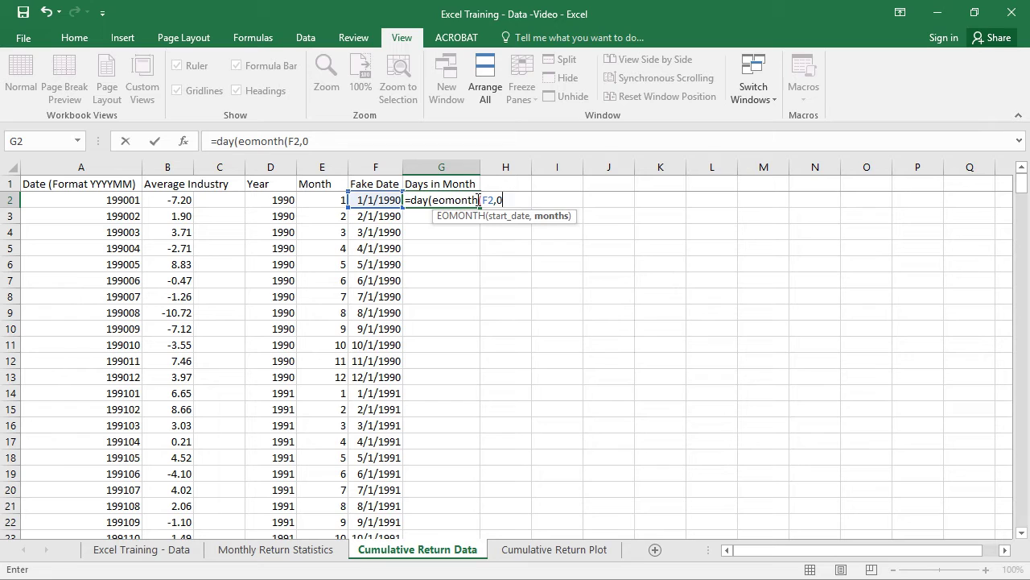
text())
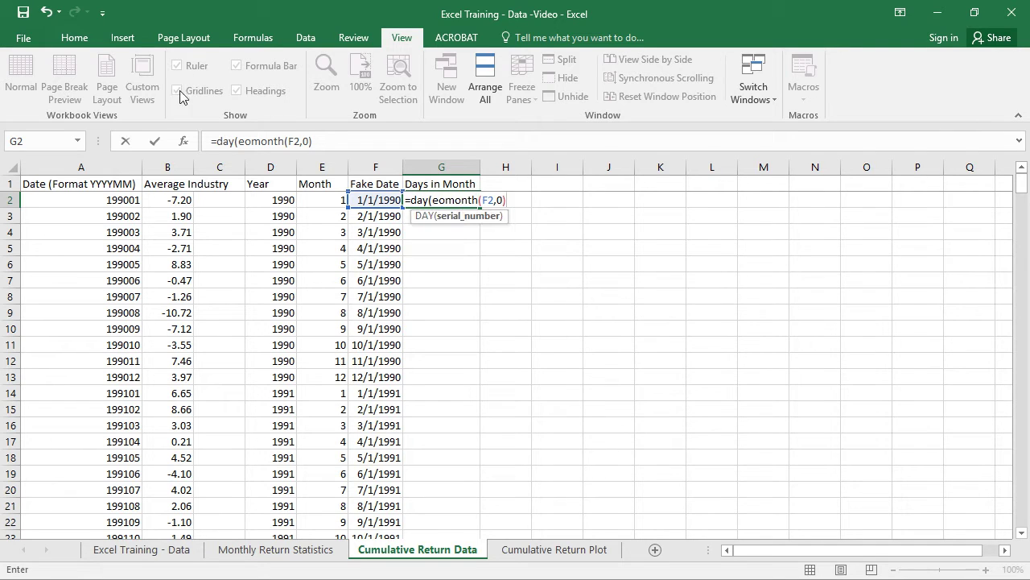
Step: Remove the DAY function from the G2 formula and enter it as =EOMONTH(F2,0)
click(240, 138)
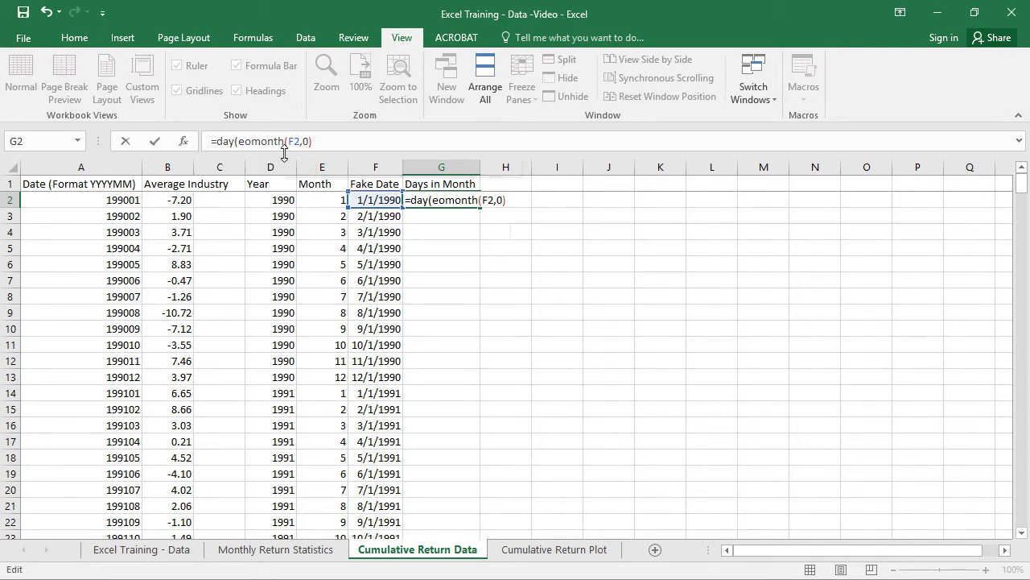
key(BackSpace)
key(BackSpace)
key(BackSpace)
key(BackSpace)
key(Return)
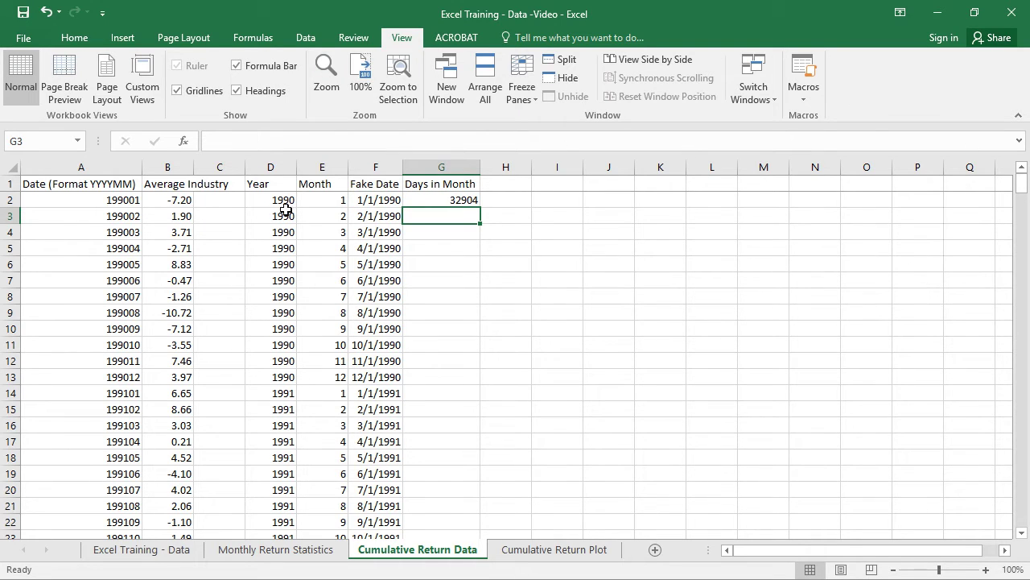
Step: Wrap the G2 formula in the DAY function so it reads =DAY(EOMONTH(F2,0))
click(455, 200)
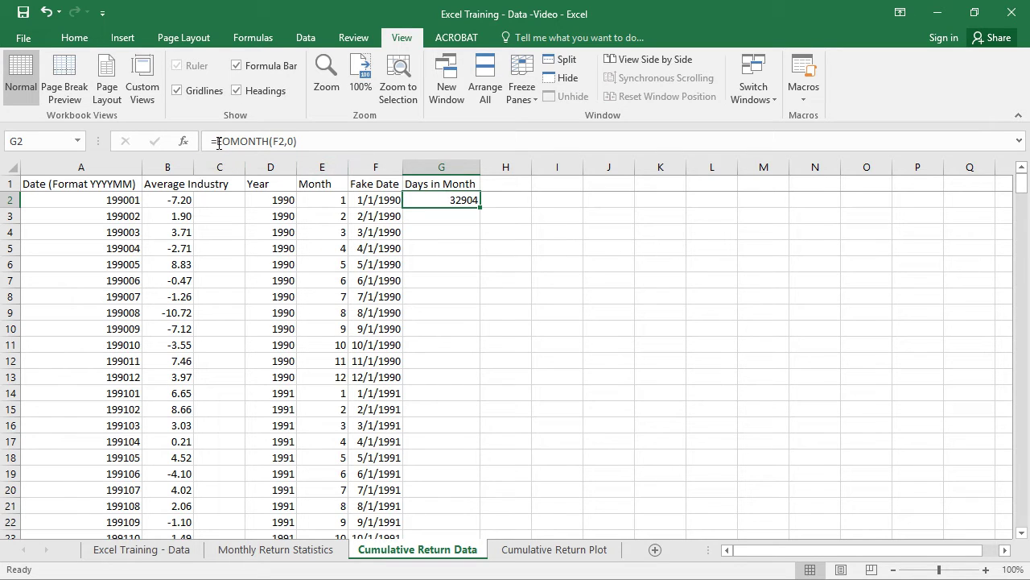
click(251, 139)
text(day()
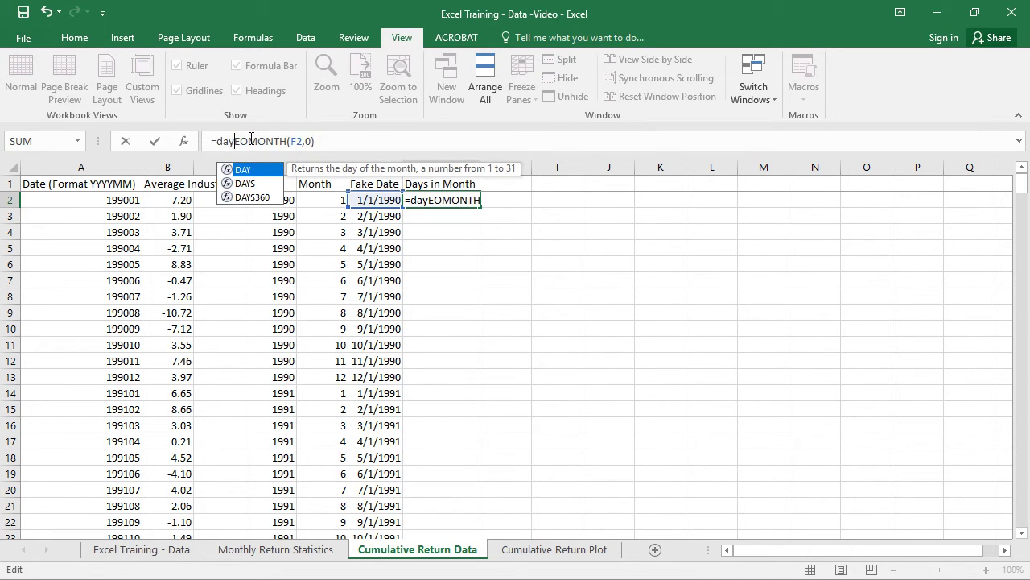
key(End)
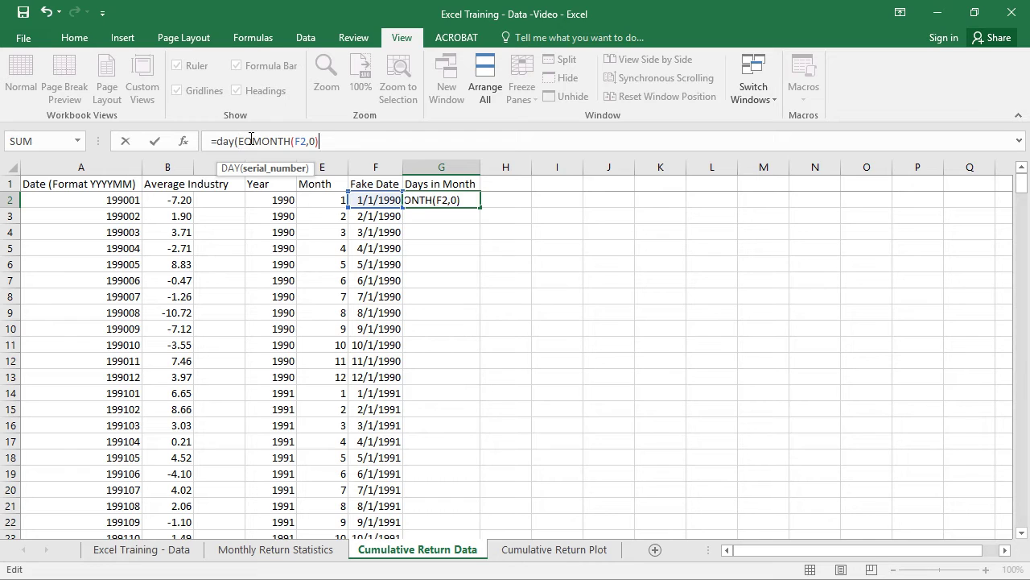
text())
key(Return)
key(Up)
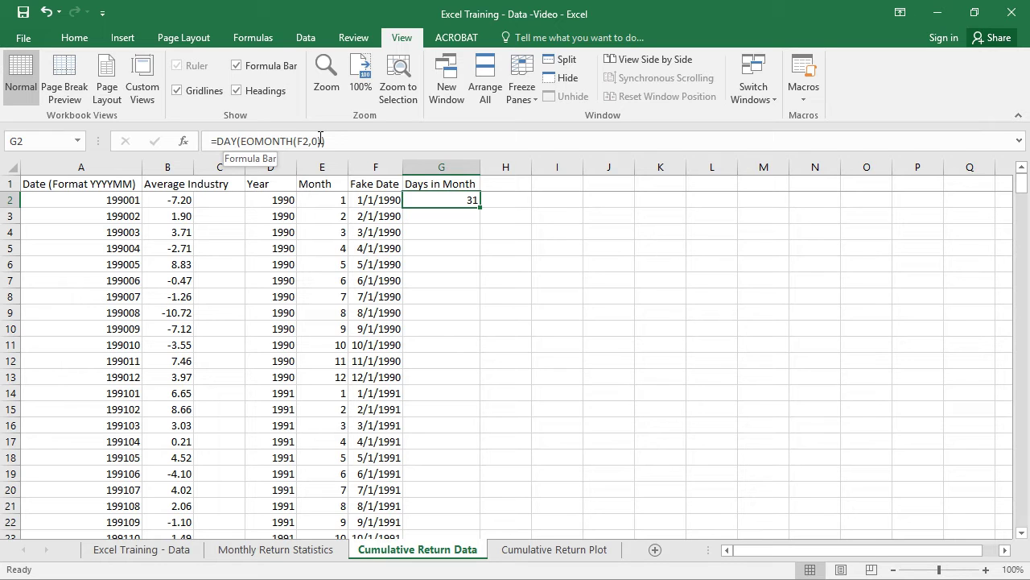
Step: Fill the Days in Month formula in G2 down to G351
key(Left)
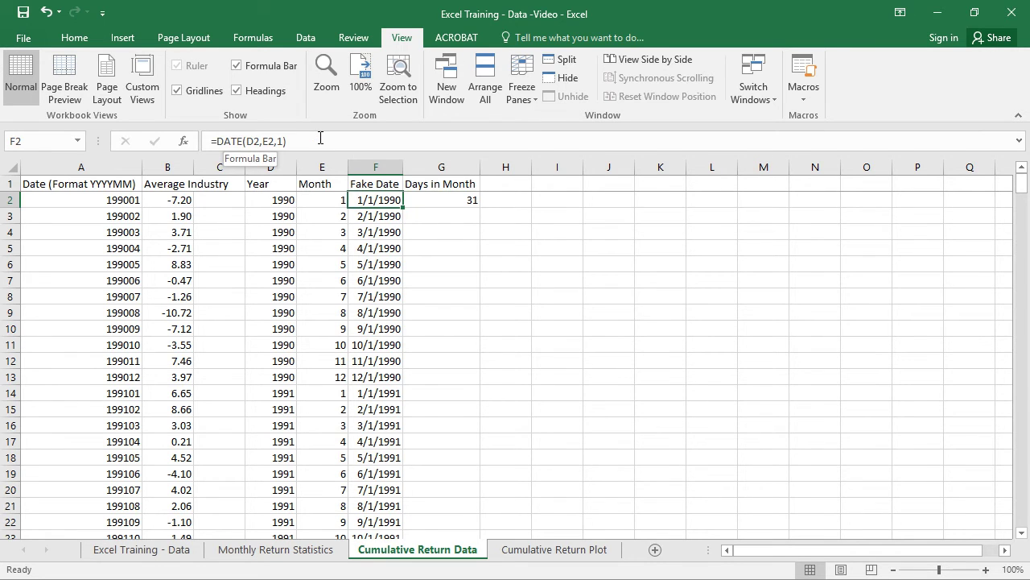
key(ctrl+Down)
key(Right)
key(ctrl+shift+Up)
key(ctrl+d)
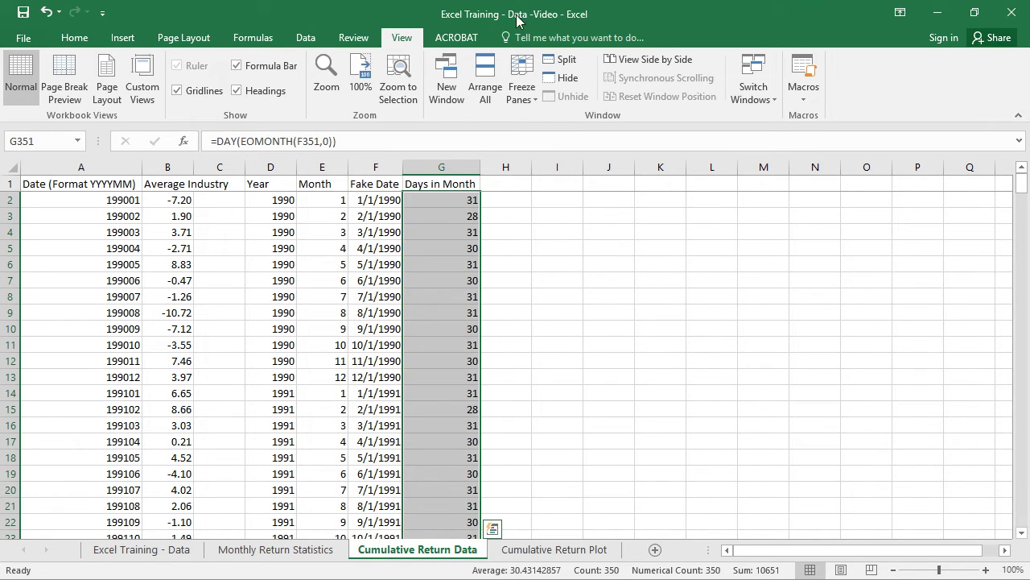
Step: Check the Days in Month values down column G, especially the February rows, and return to row 1
click(454, 200)
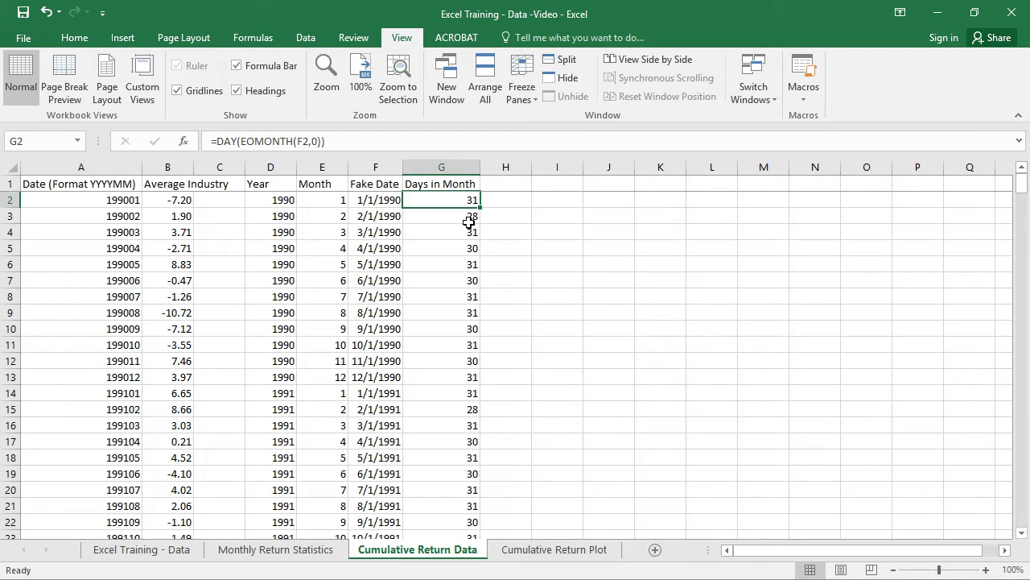
click(470, 218)
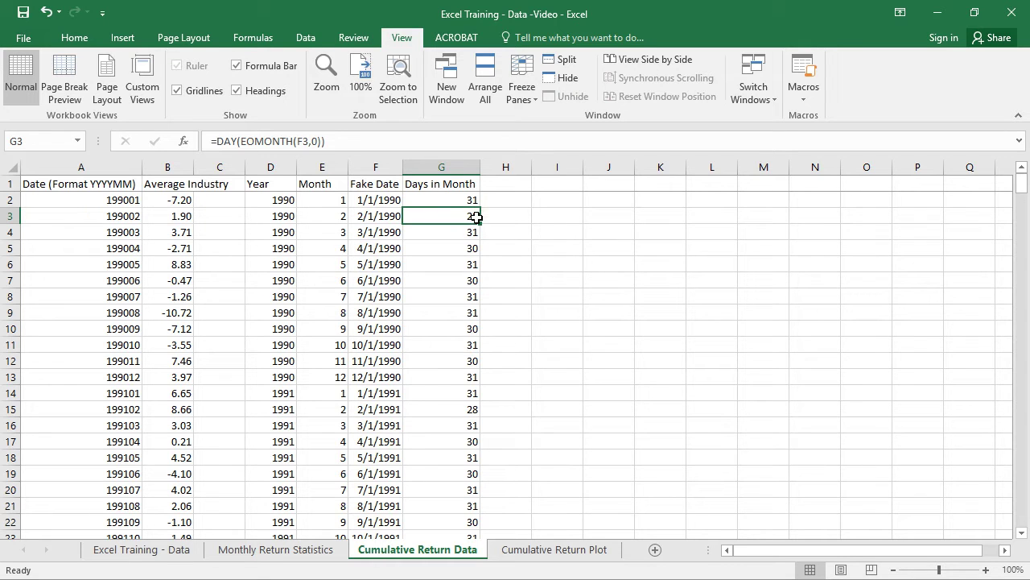
scroll(421, 451, down, 9)
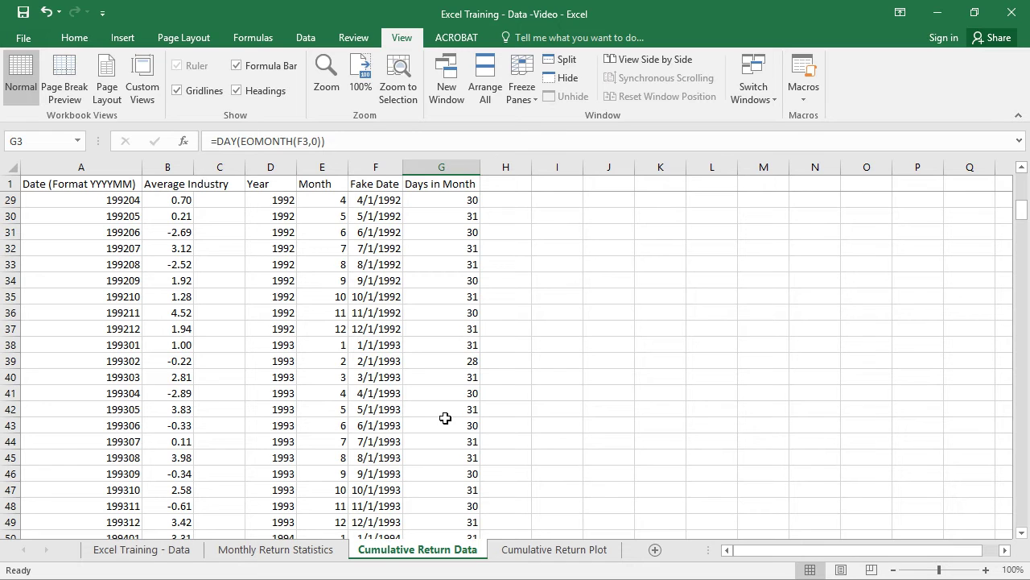
scroll(445, 417, down, 4)
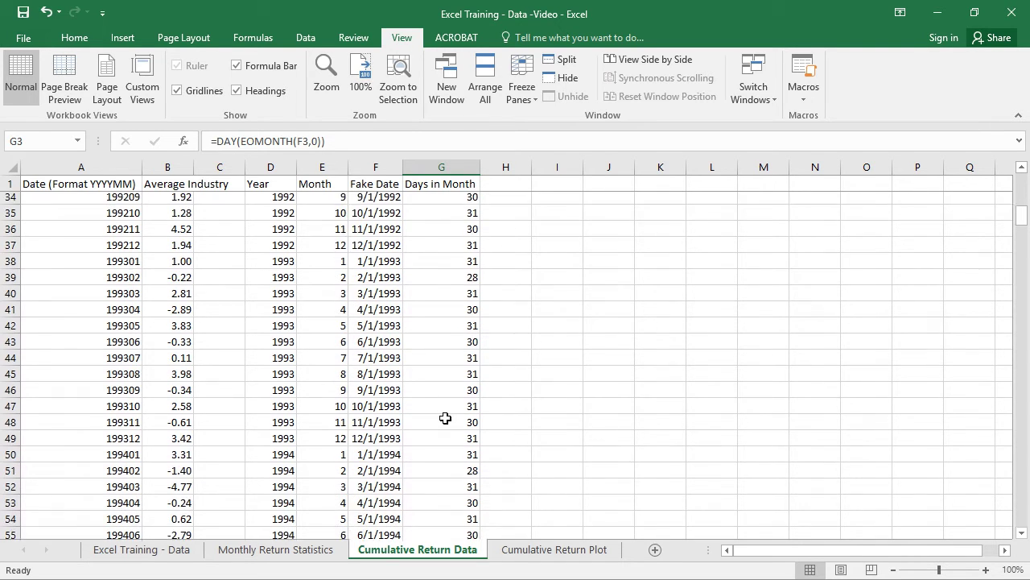
scroll(445, 416, down, 3)
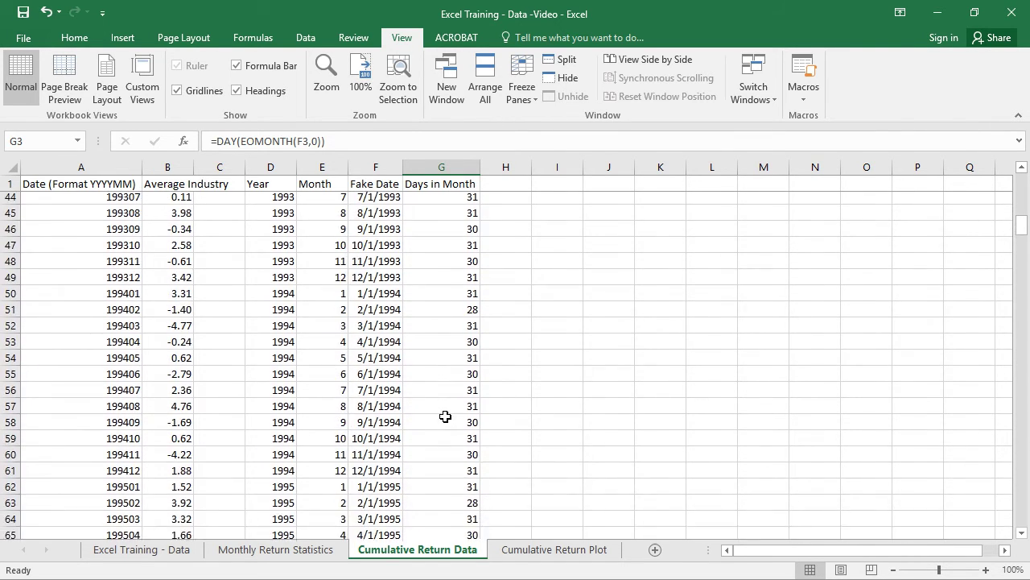
click(450, 409)
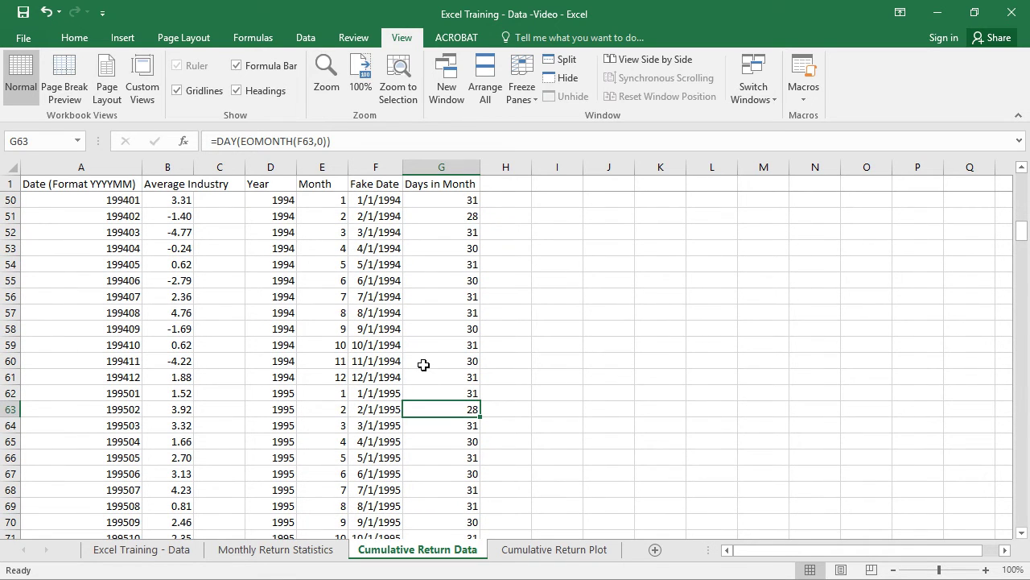
key(ctrl+Up)
key(Right)
scroll(423, 365, up, 16)
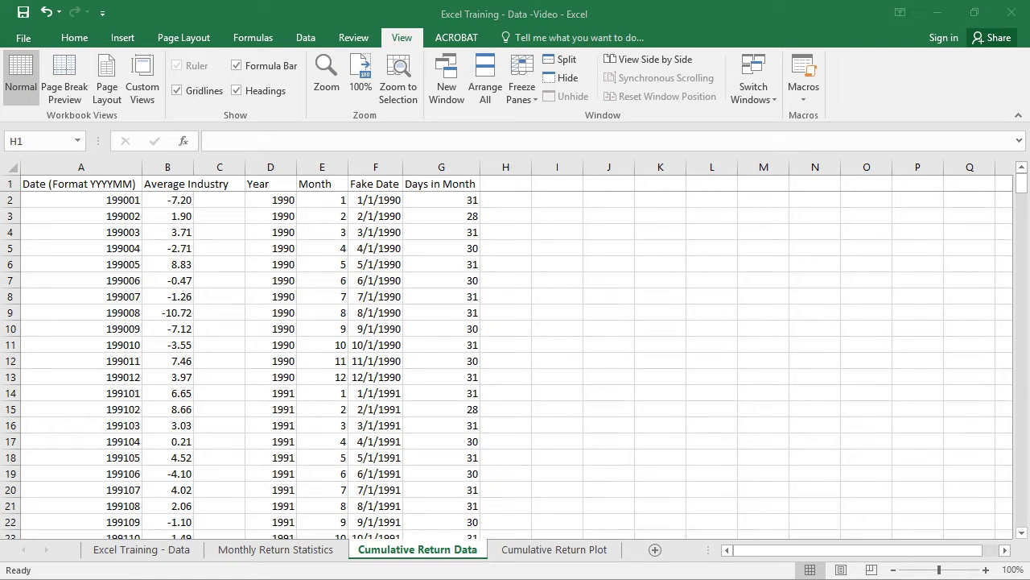
Step: Enter the column header Date in H1
click(514, 182)
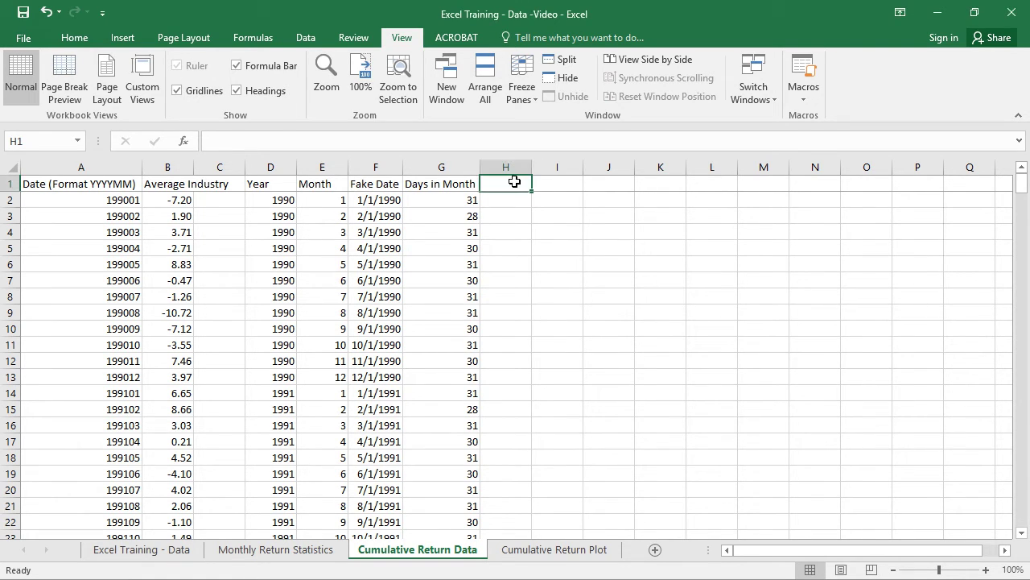
text(Date)
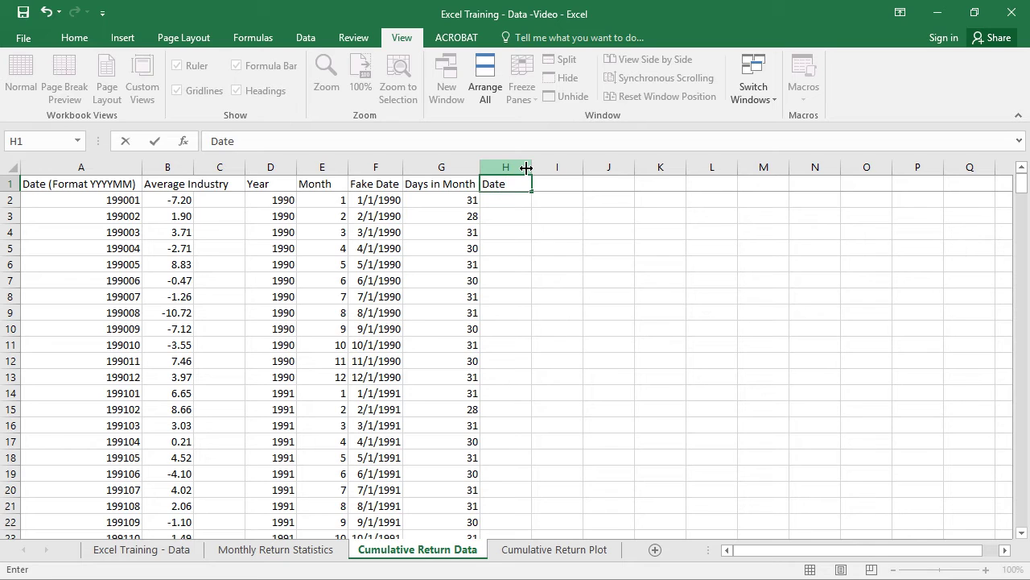
key(Return)
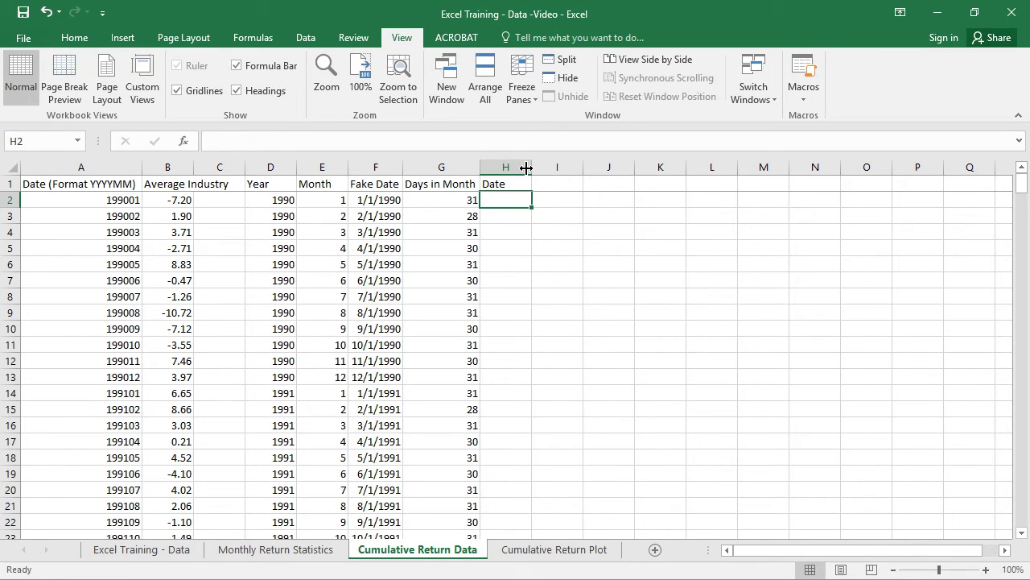
Step: Enter the formula =DATE(D2,E2,G2) in H2 to build the month-end date from year, month and days in month
text(=date)
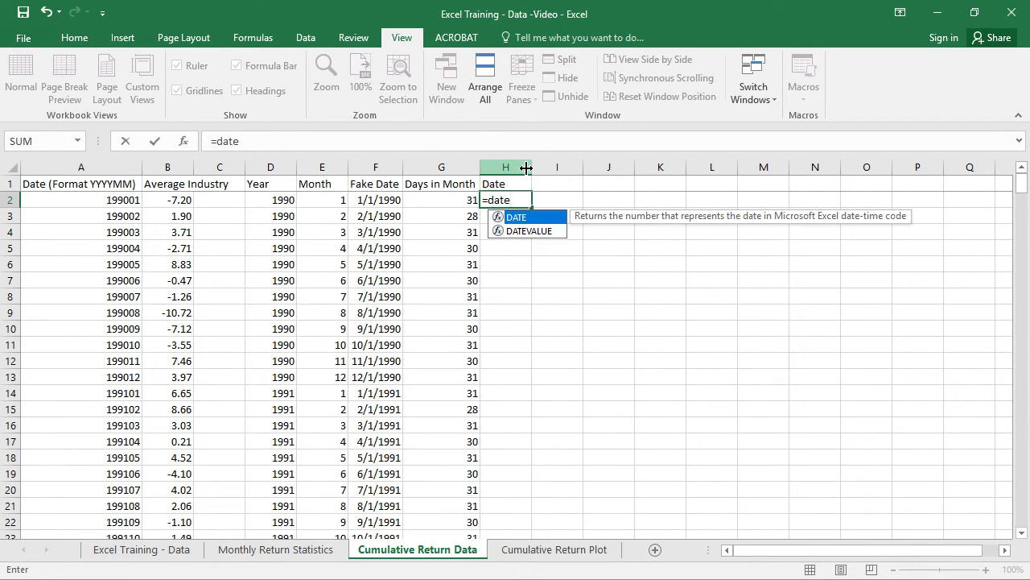
text(()
key(Left)
key(Left)
key(Left)
key(Left)
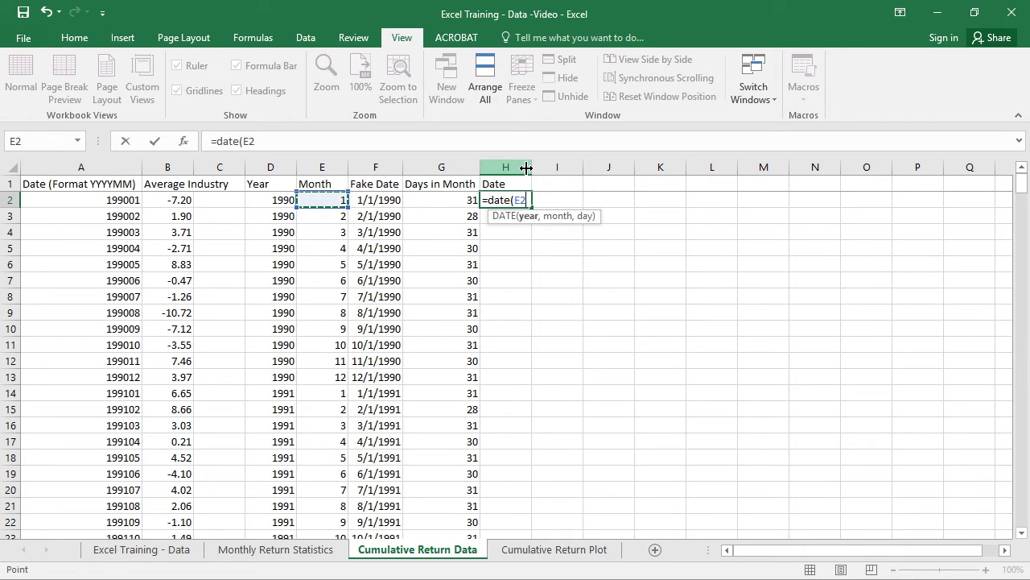
text(,)
key(Left)
key(Left)
key(Left)
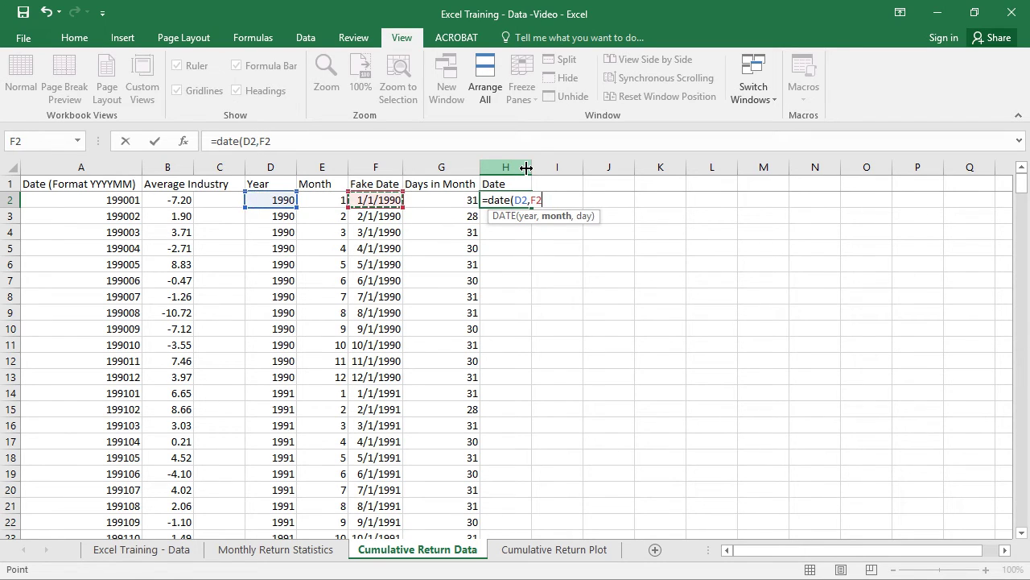
text(,)
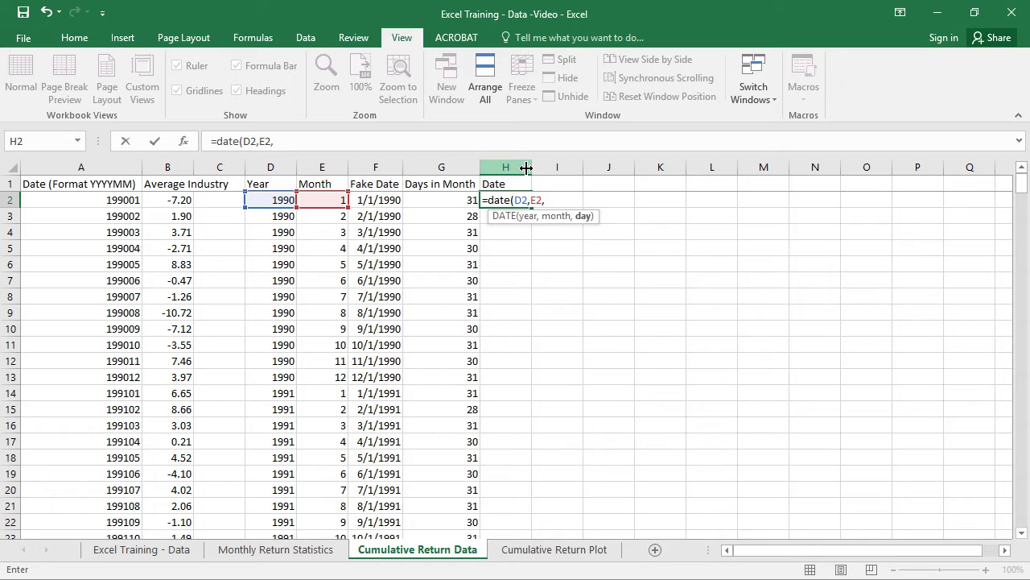
key(Left)
text())
key(Return)
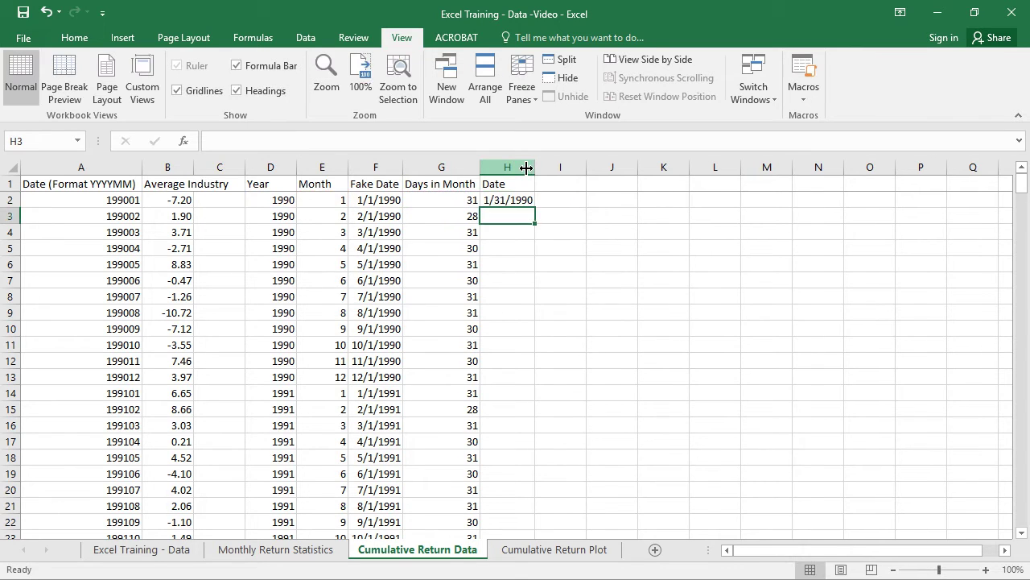
Step: Fill the H2 date formula down to H351 and autofit column H to show the full dates
key(Up)
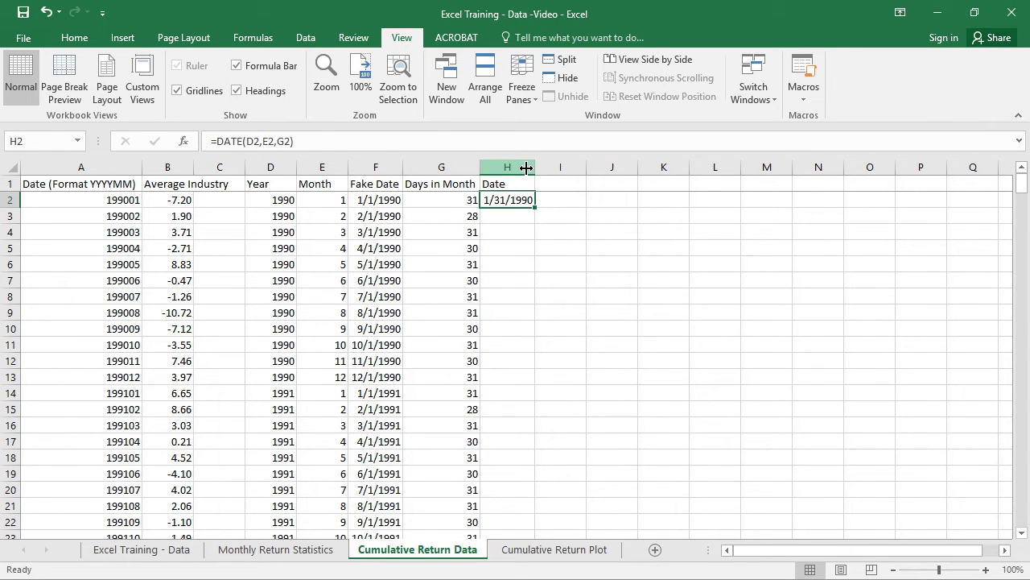
key(Left)
key(ctrl+Down)
key(Right)
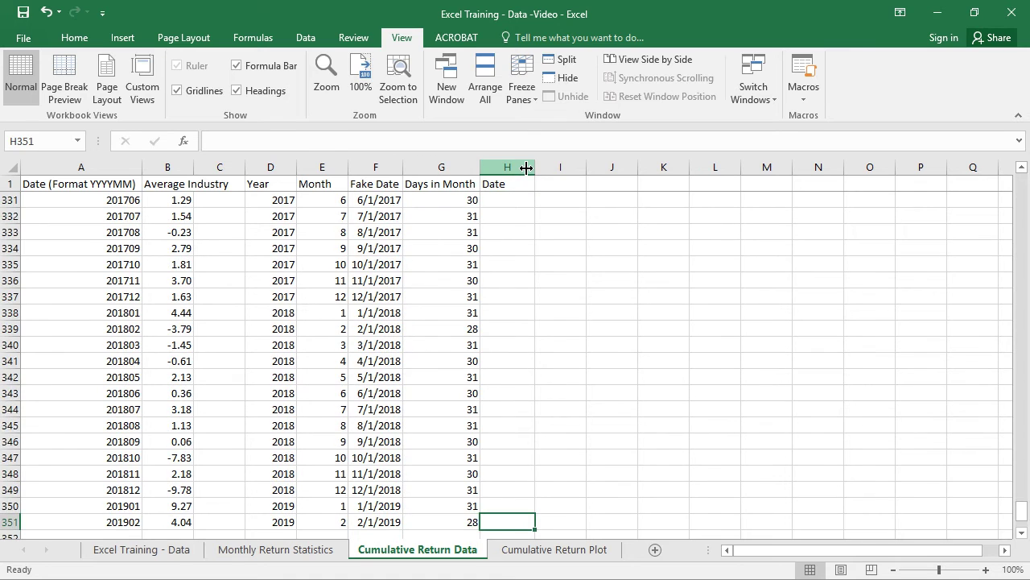
key(ctrl+shift+Up)
key(ctrl+d)
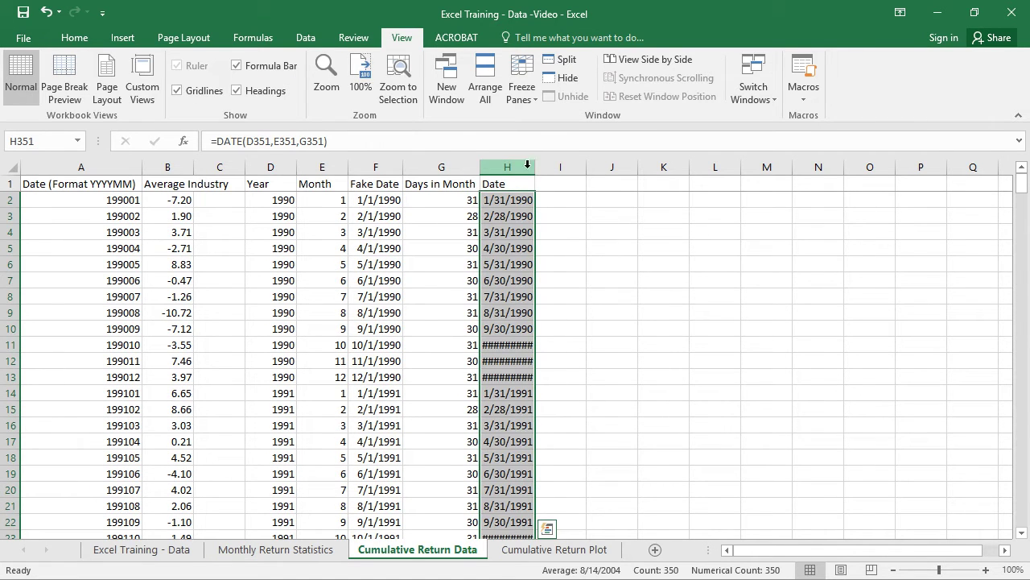
double_click(538, 164)
click(556, 185)
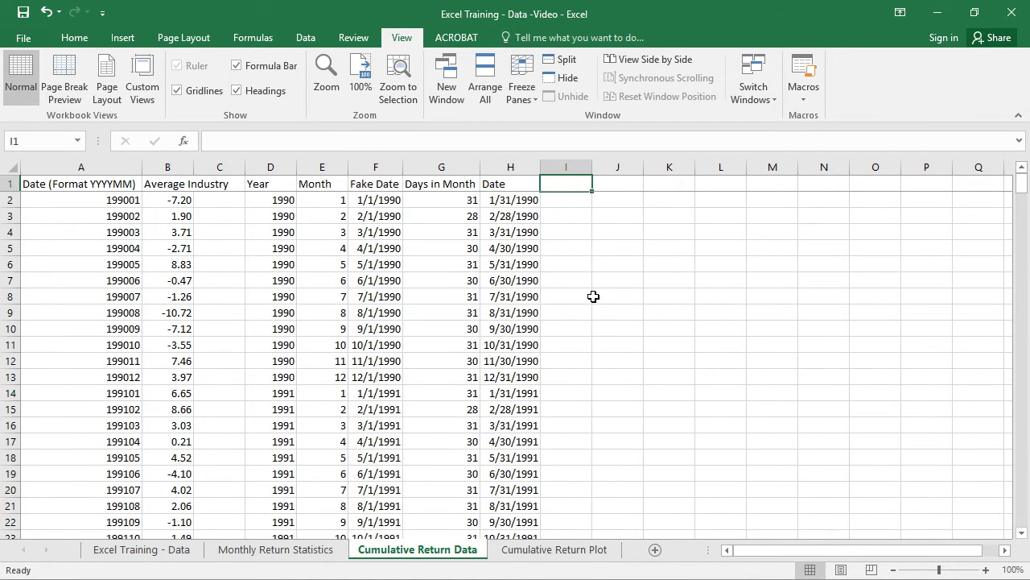
key(ctrl+Home)
key(Down)
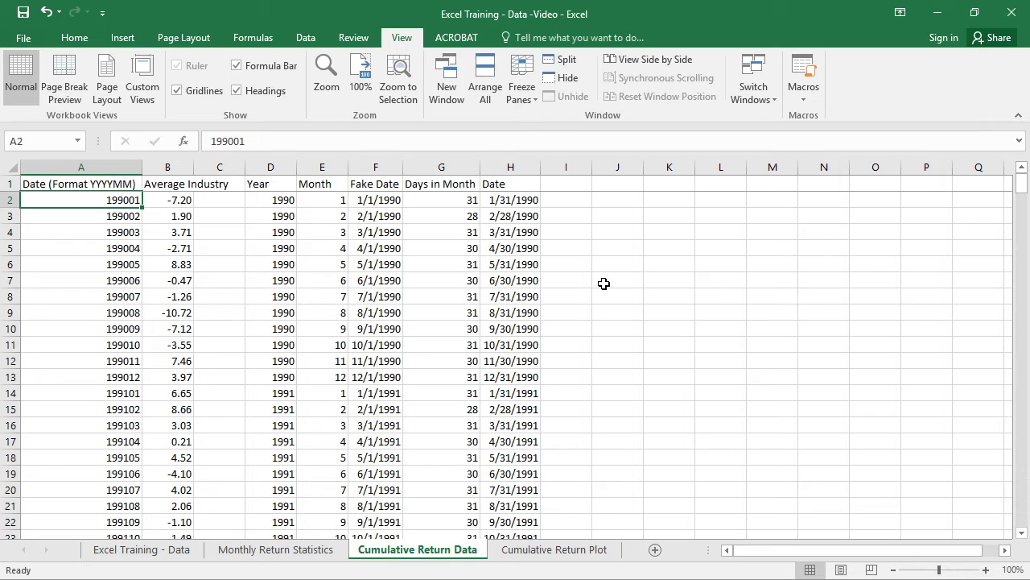
Step: Enter the column header Cumulative Return in I1
click(554, 185)
text(C)
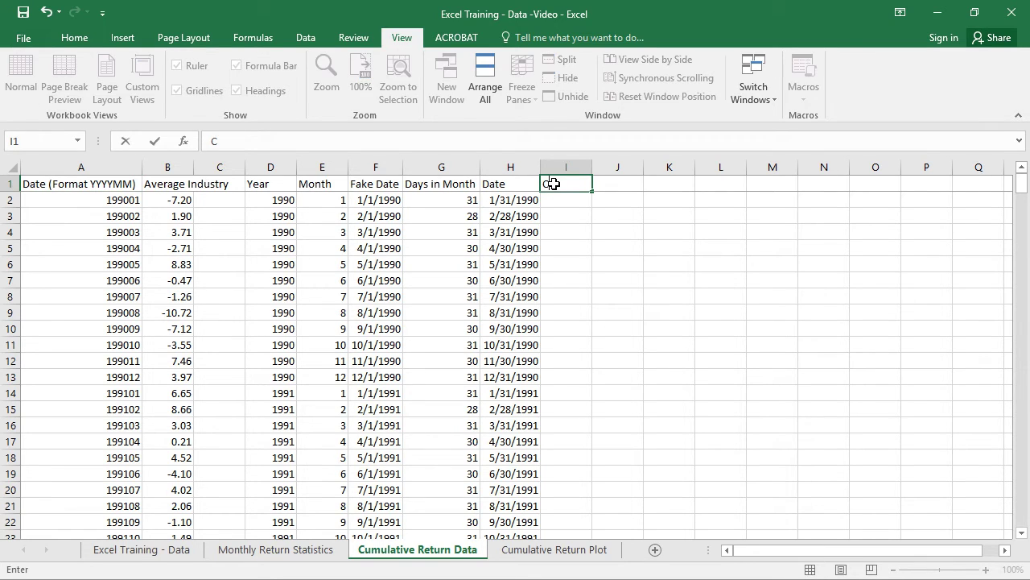
text(umulative R)
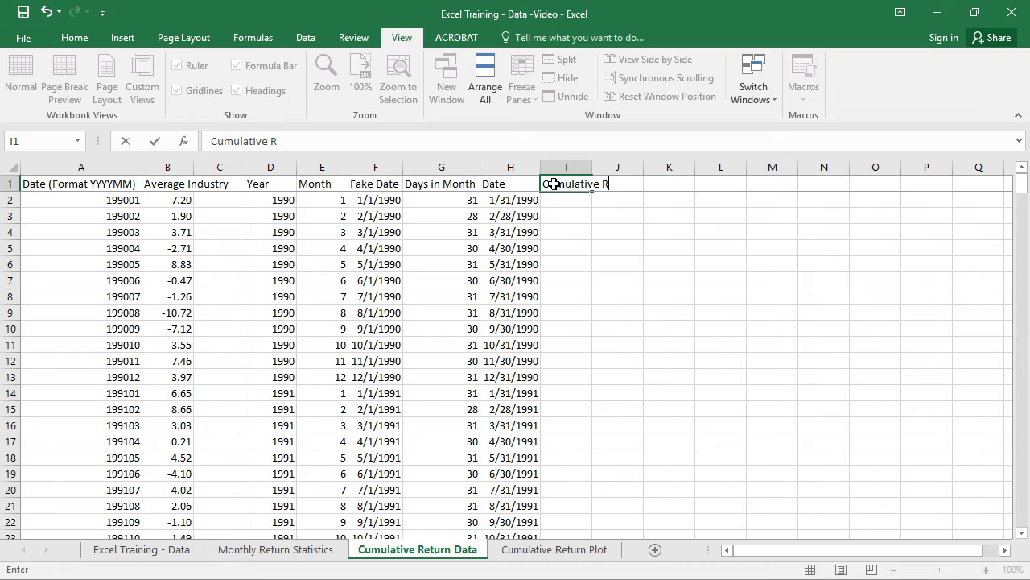
text(eturn)
key(Return)
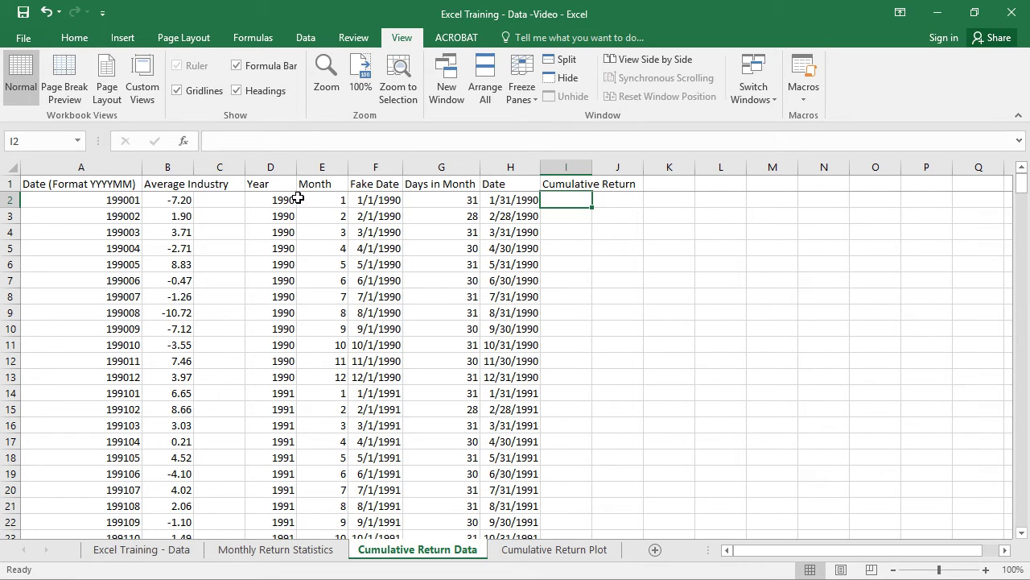
Step: Add the label Initial Investment in L3 with the value 1000 in M3, and autofit column L
click(729, 182)
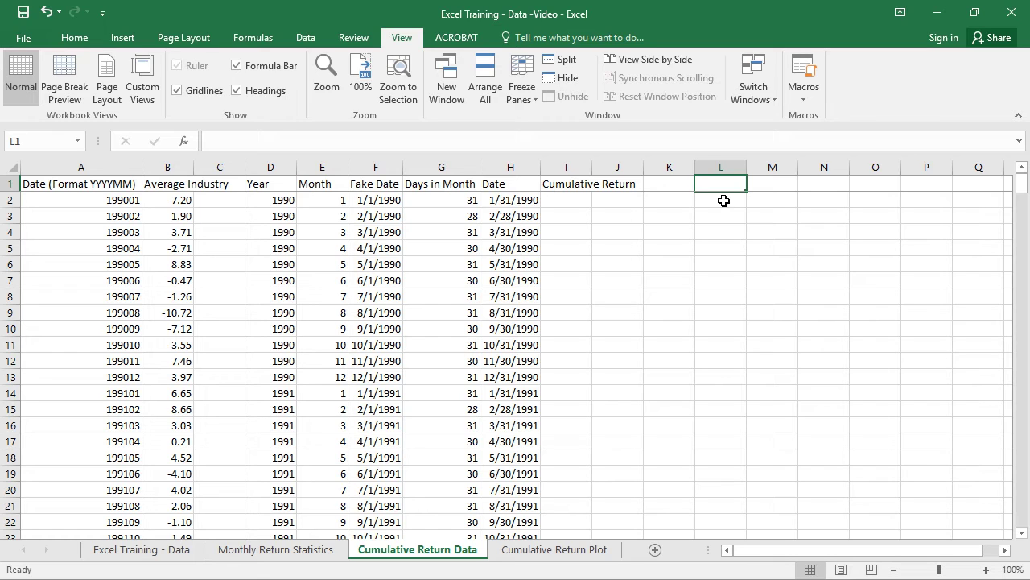
key(Down)
key(Down)
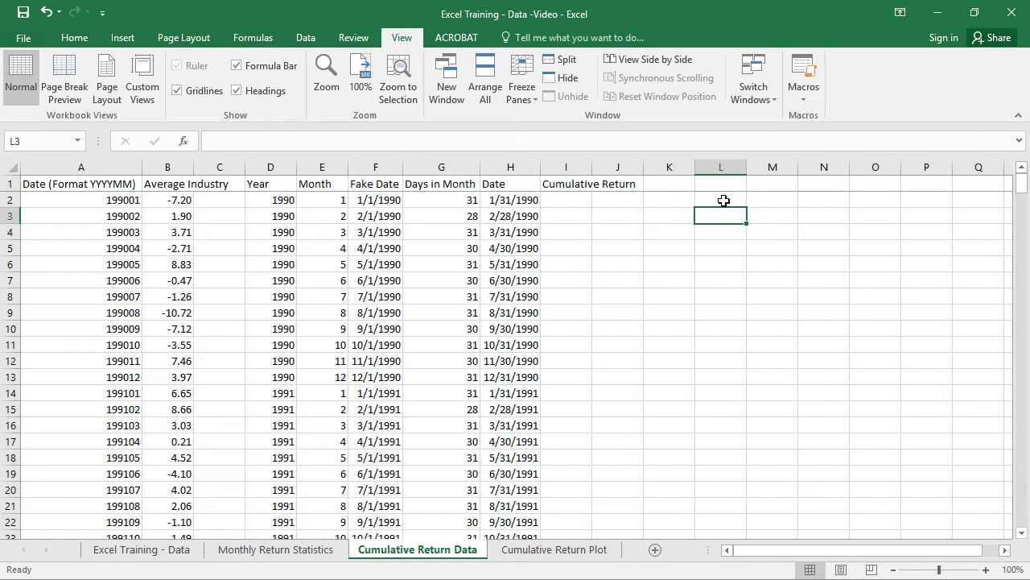
text(Initia)
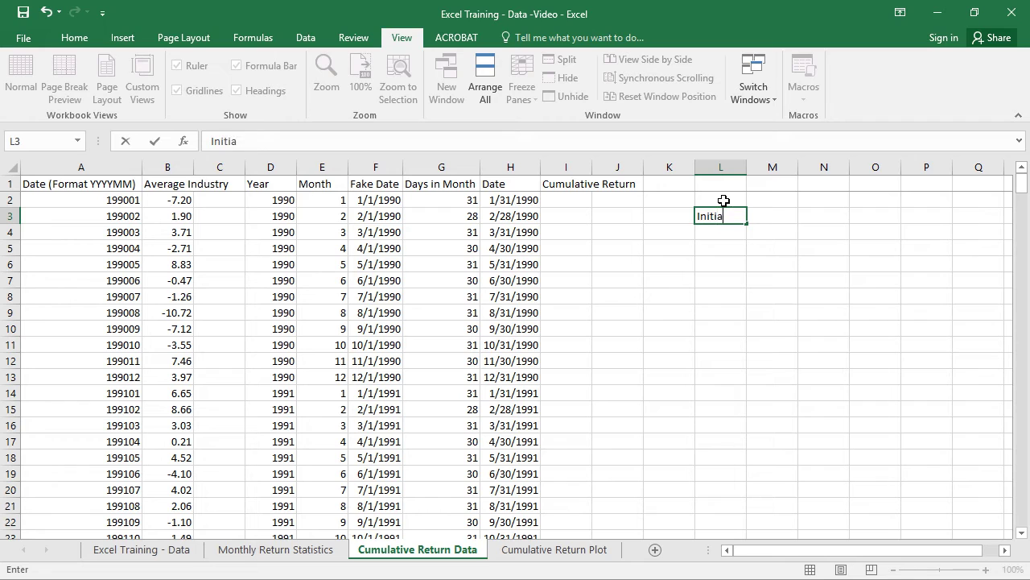
text(l Investment)
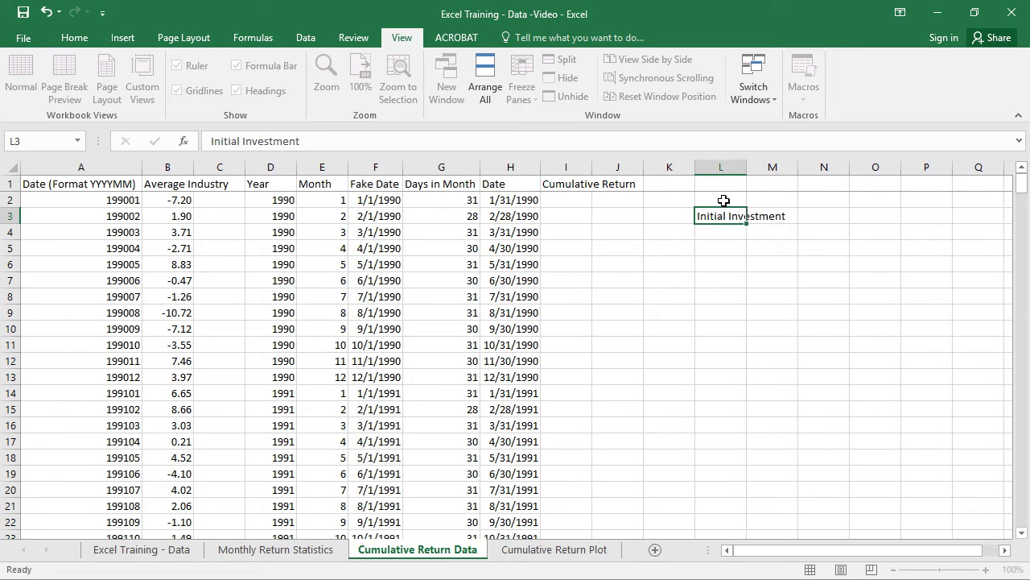
key(Tab)
text(1000)
key(Return)
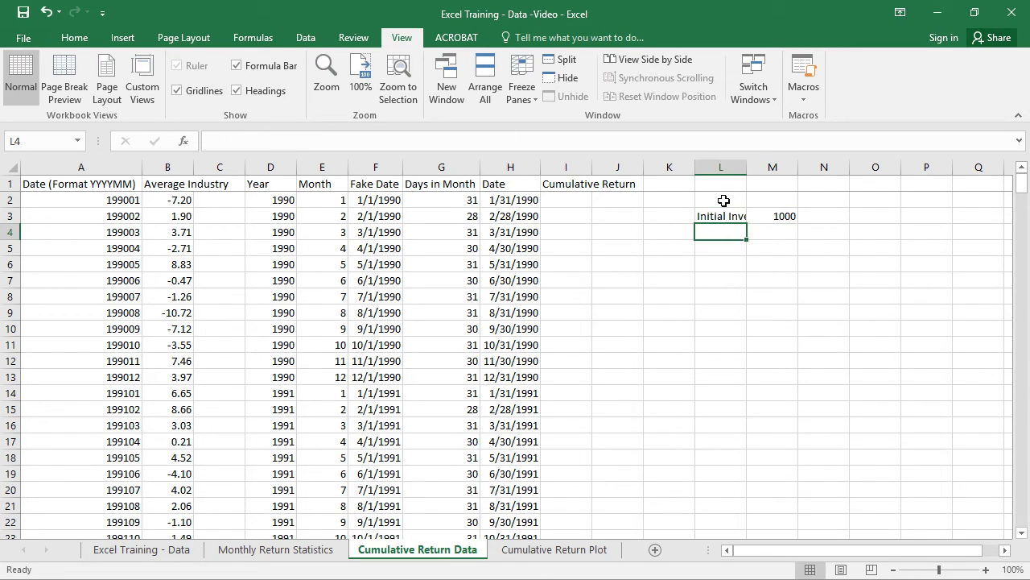
double_click(746, 166)
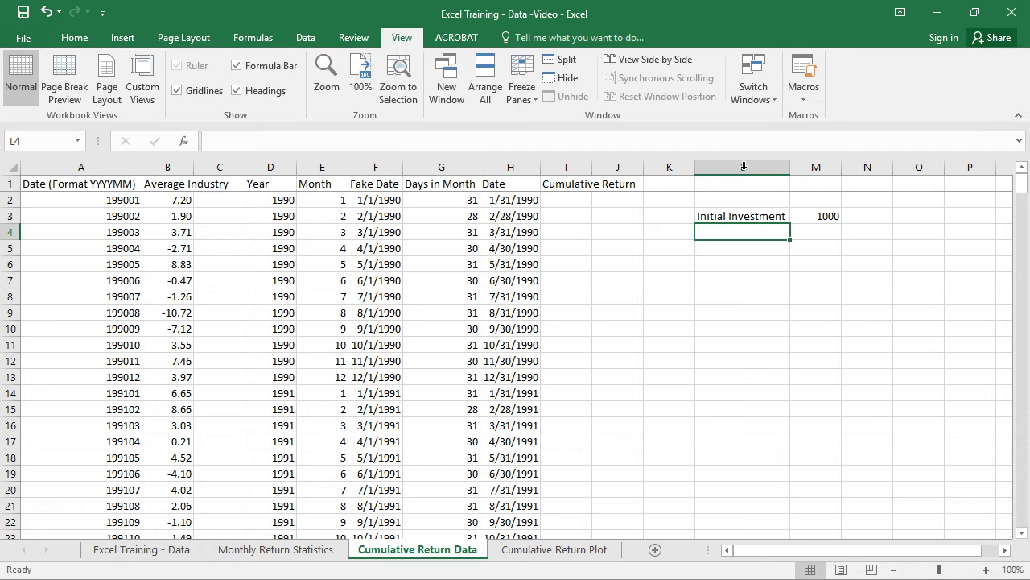
Step: Enter the formula =$M$3*(1+B2/100) in I2 with an absolute reference to the initial investment
click(566, 199)
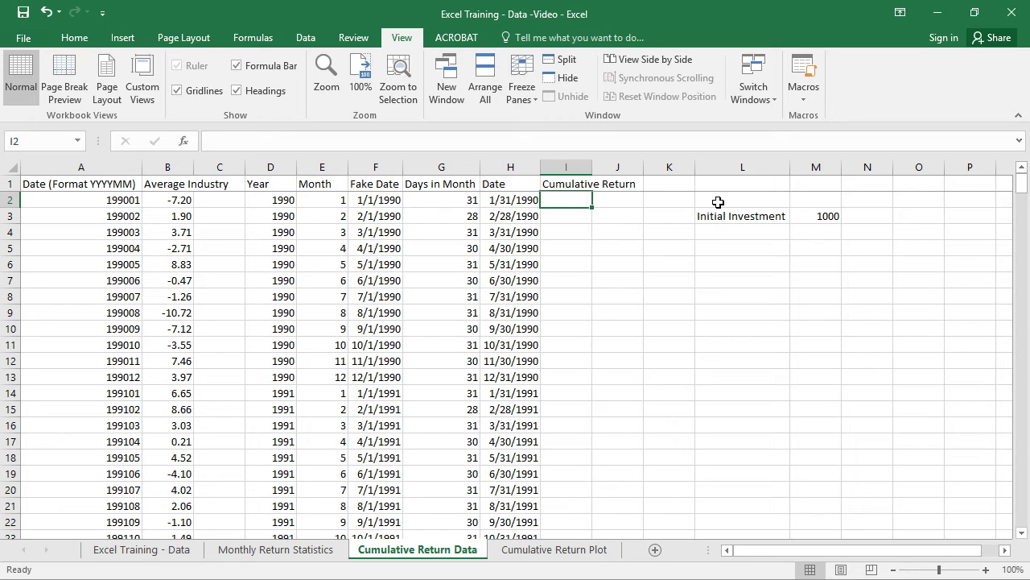
text(=)
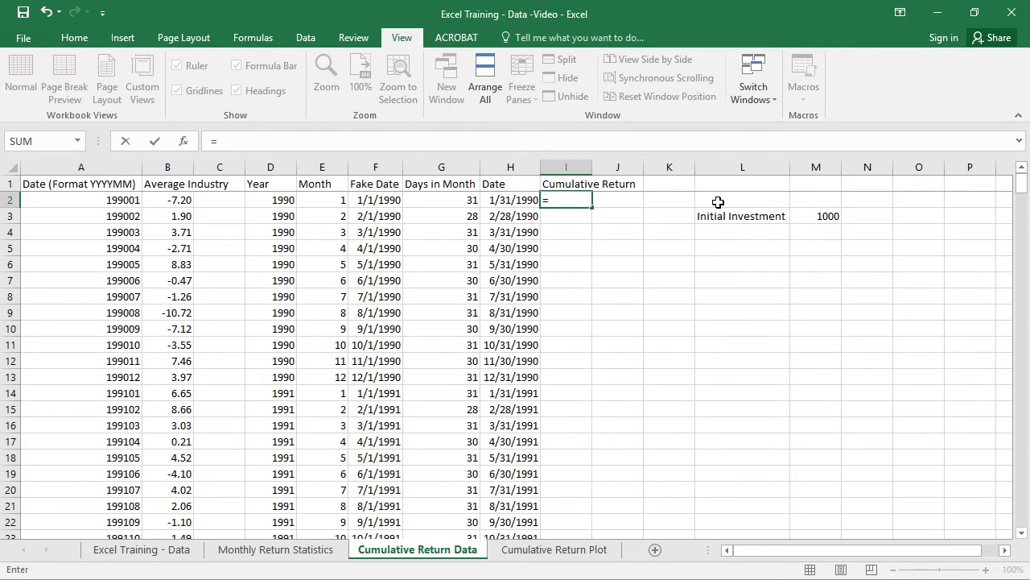
click(833, 216)
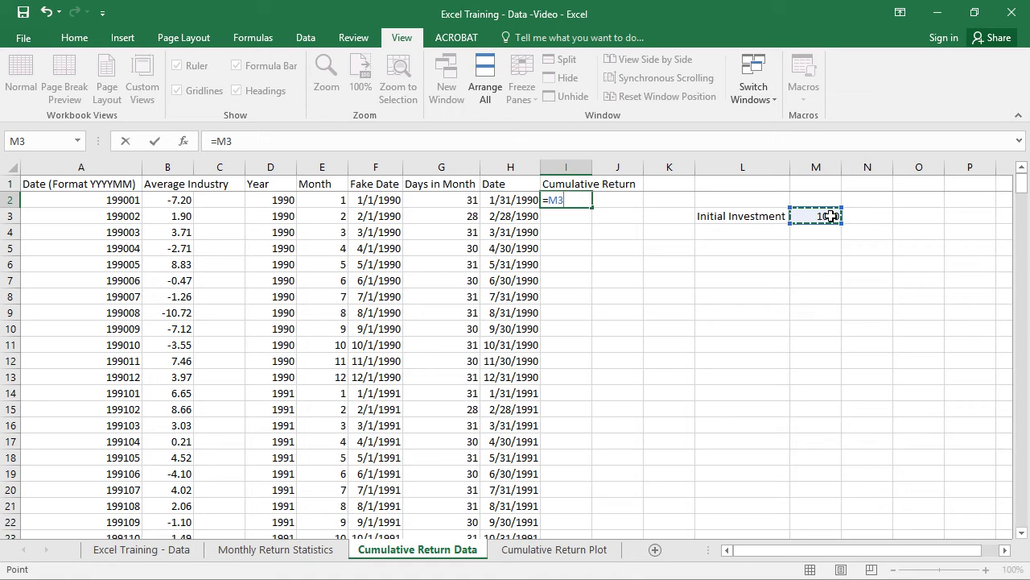
key(F4)
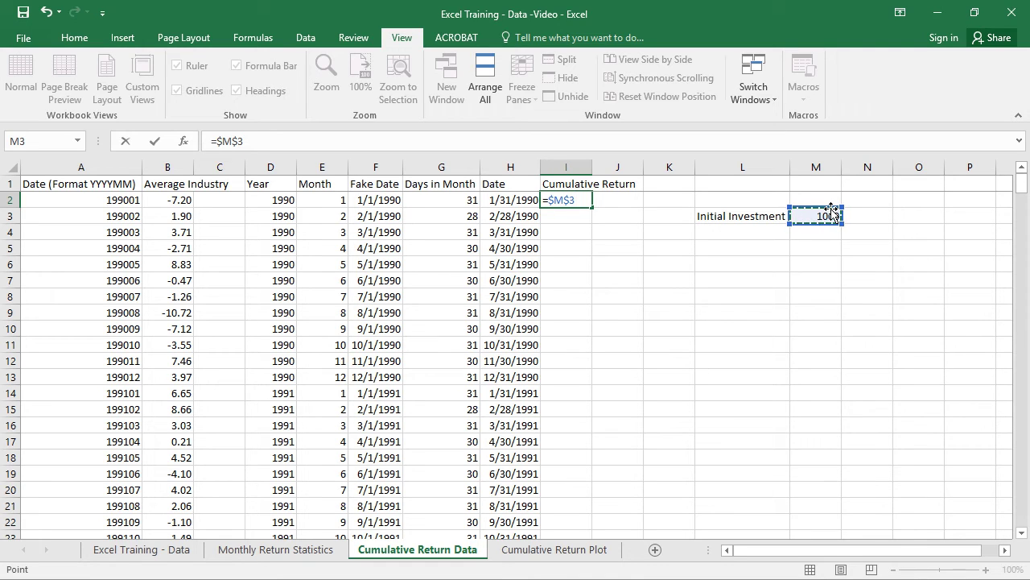
text(*(1+)
key(Left)
key(Left)
key(Left)
key(Left)
key(Left)
key(Left)
key(Left)
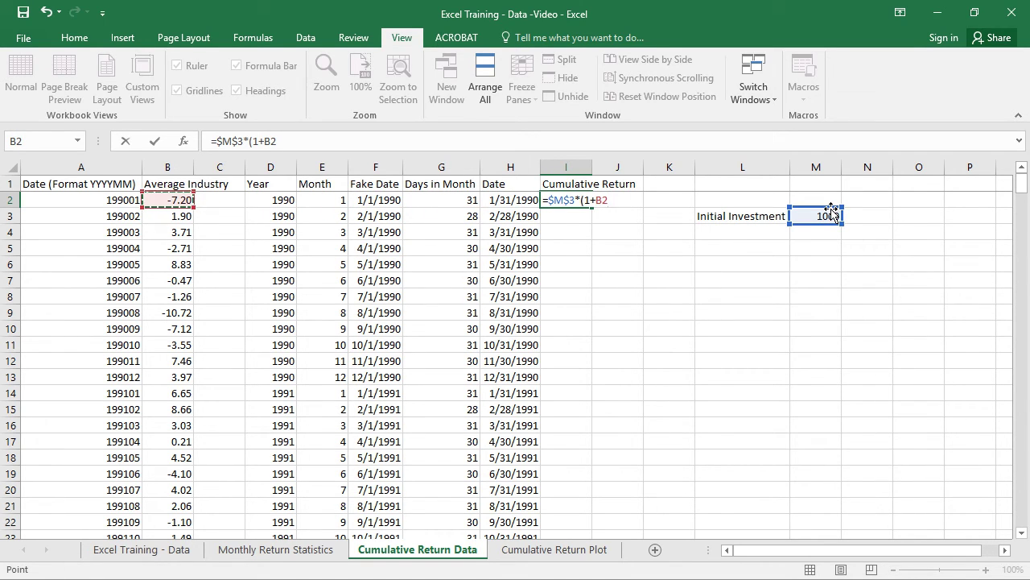
text(/100))
key(Return)
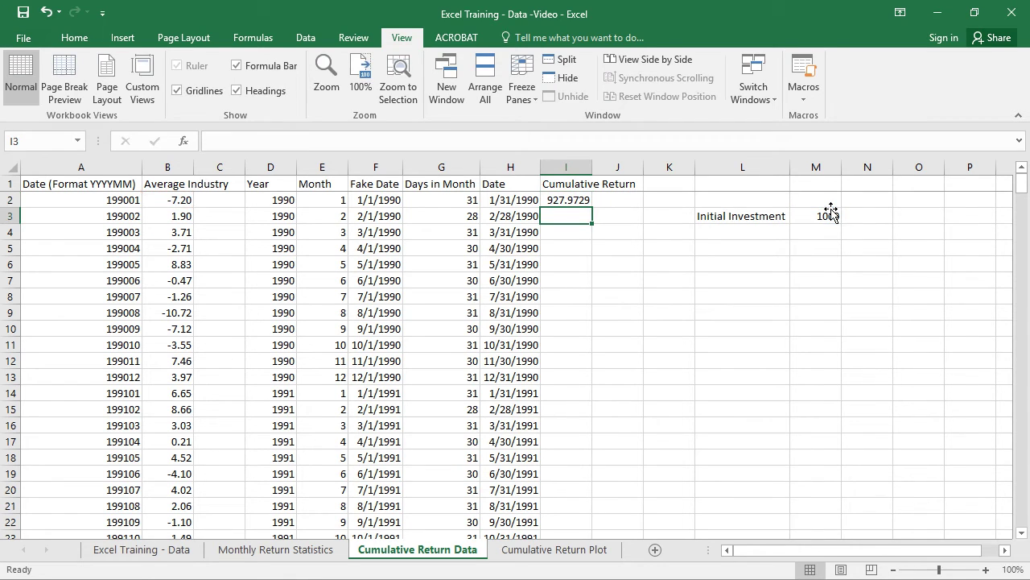
Step: Apply the Number format to the first cumulative return value in I2
key(Up)
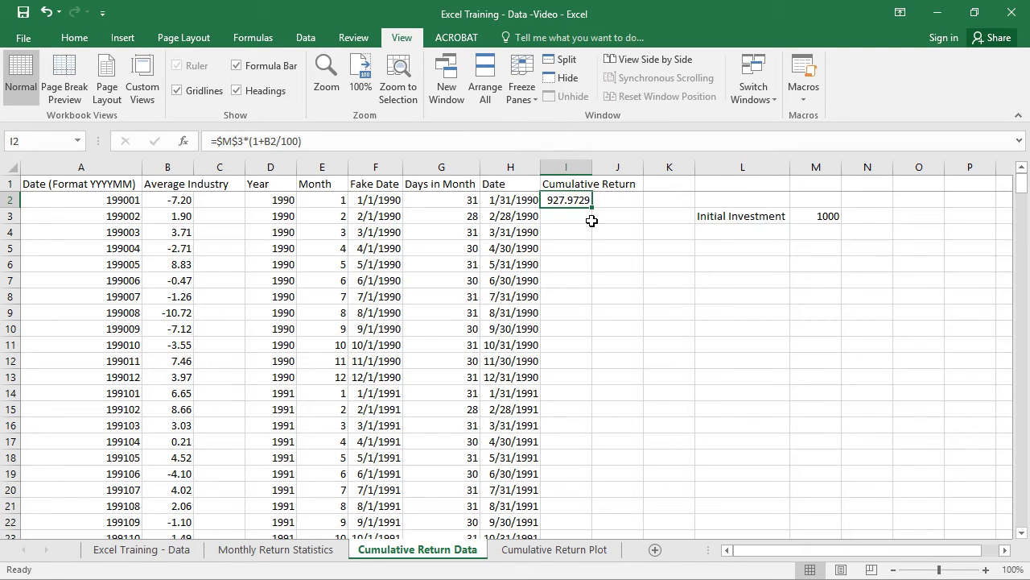
click(74, 39)
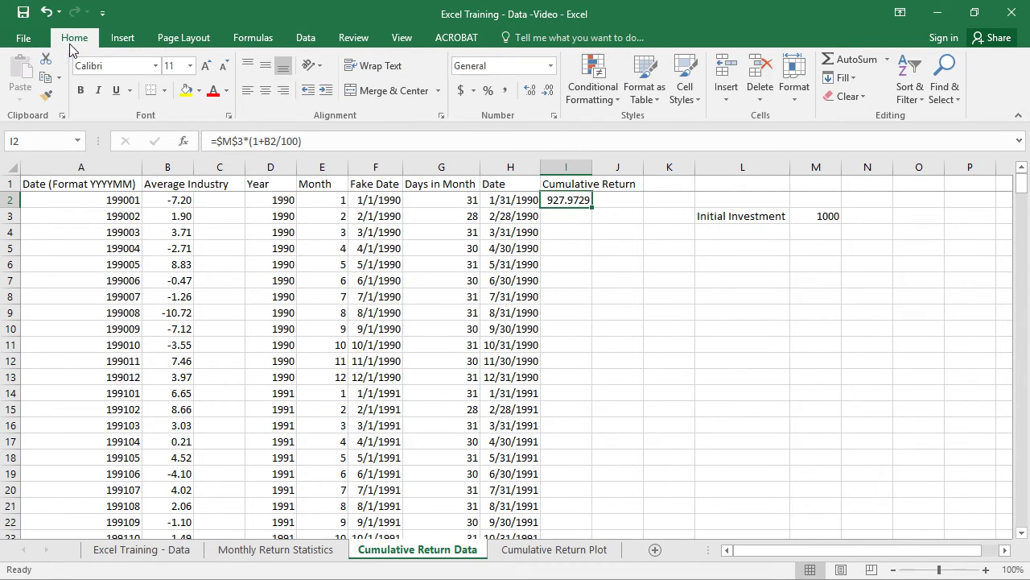
click(551, 65)
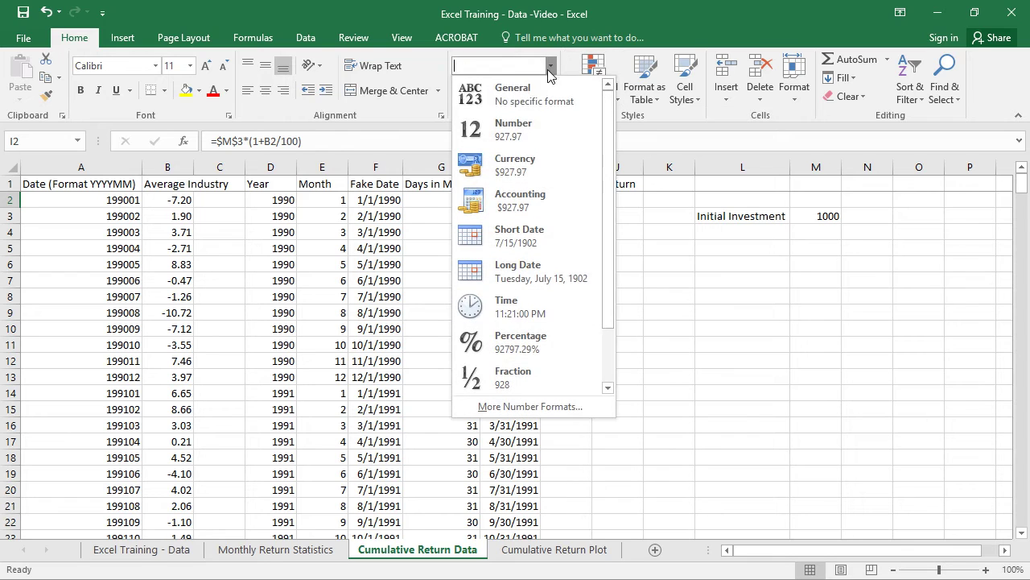
click(525, 137)
click(586, 210)
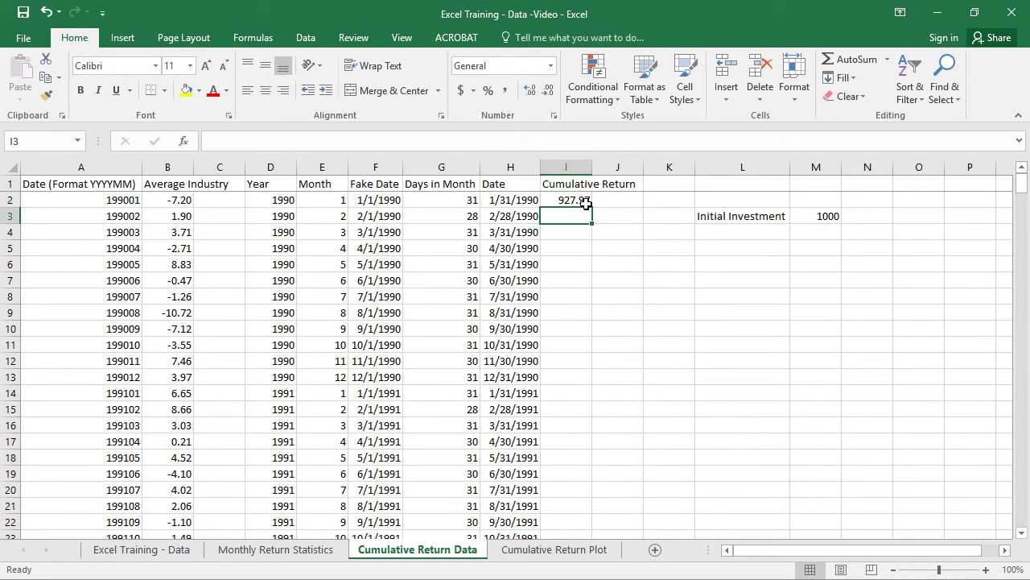
click(585, 201)
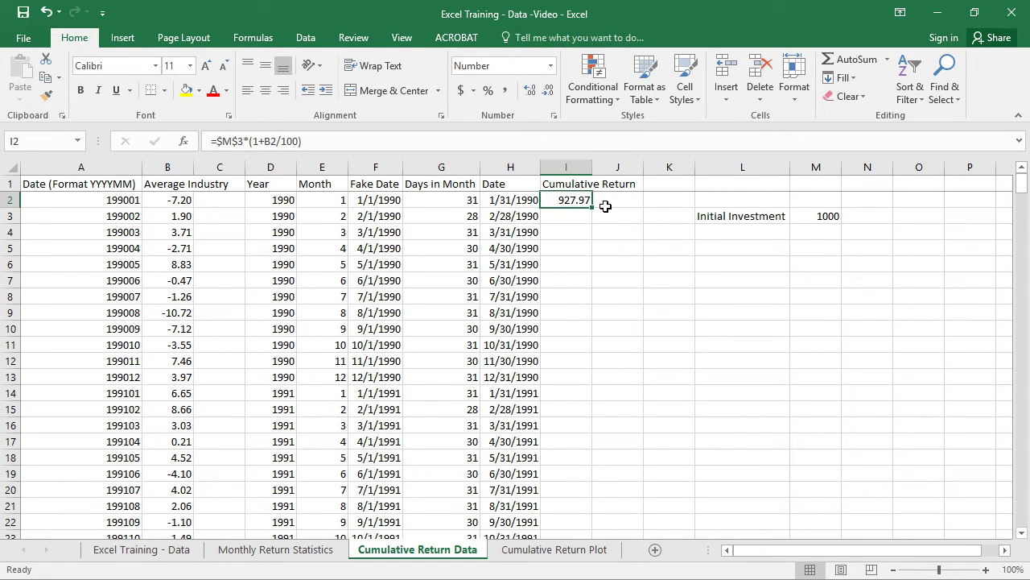
key(Return)
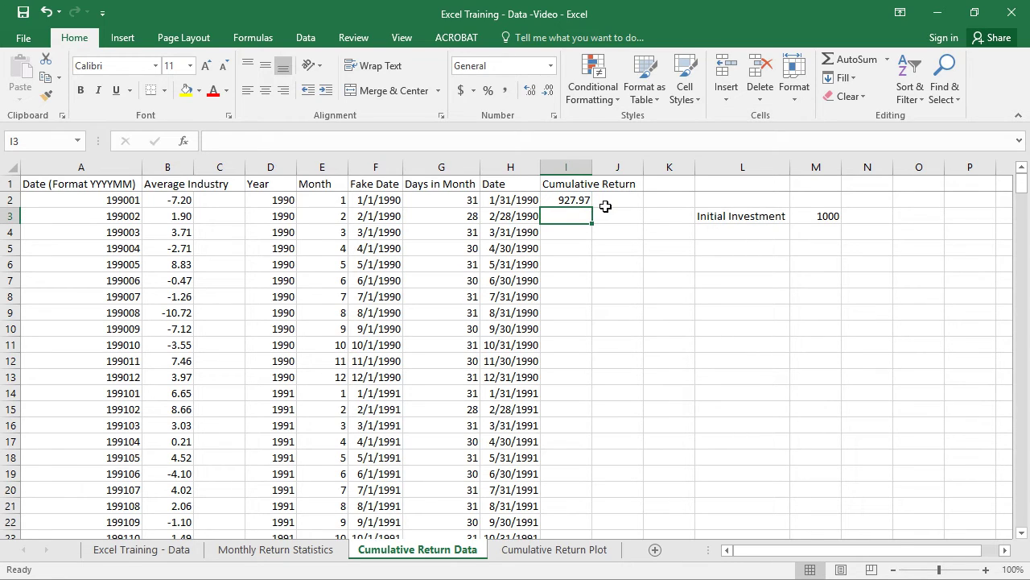
click(565, 201)
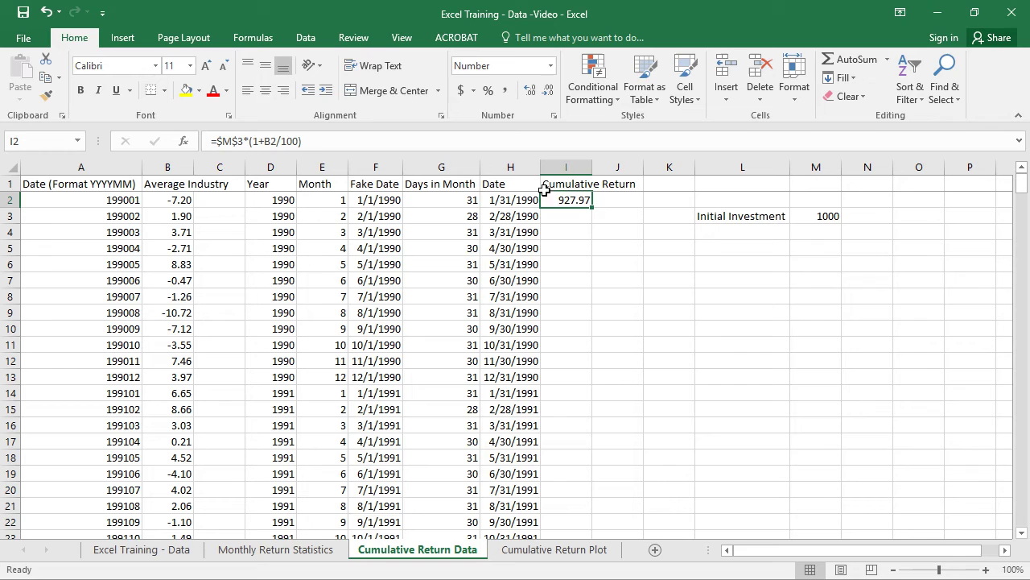
Step: Enter the formula =+I2*(1+B3/100) in I3 so the second month compounds on the previous cumulative value
click(314, 142)
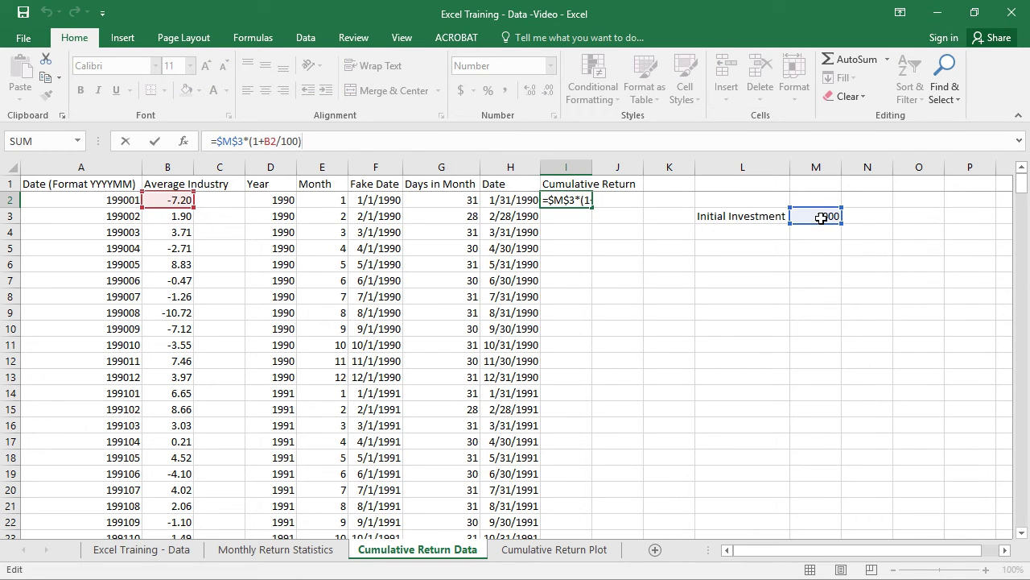
key(Return)
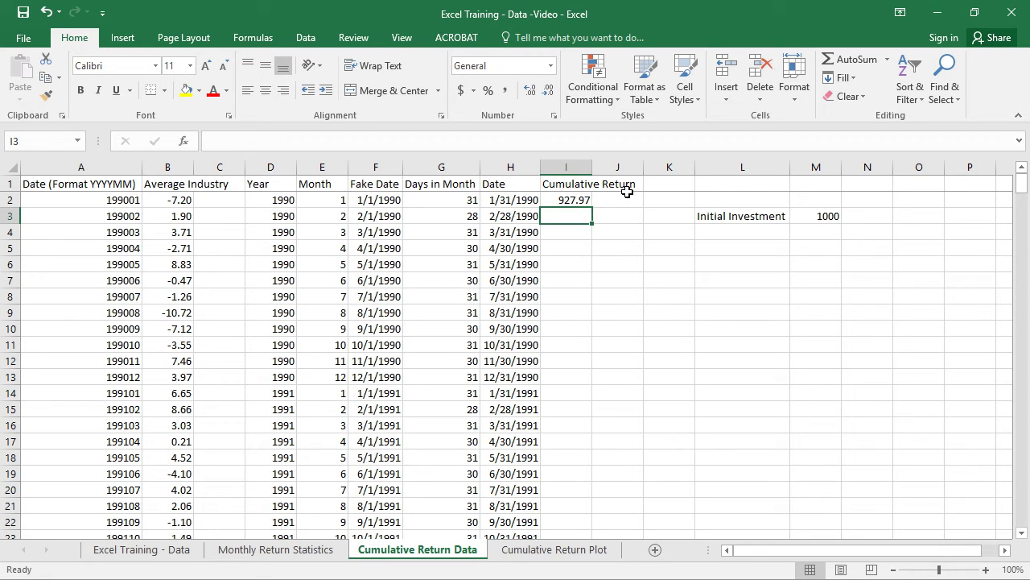
text(+)
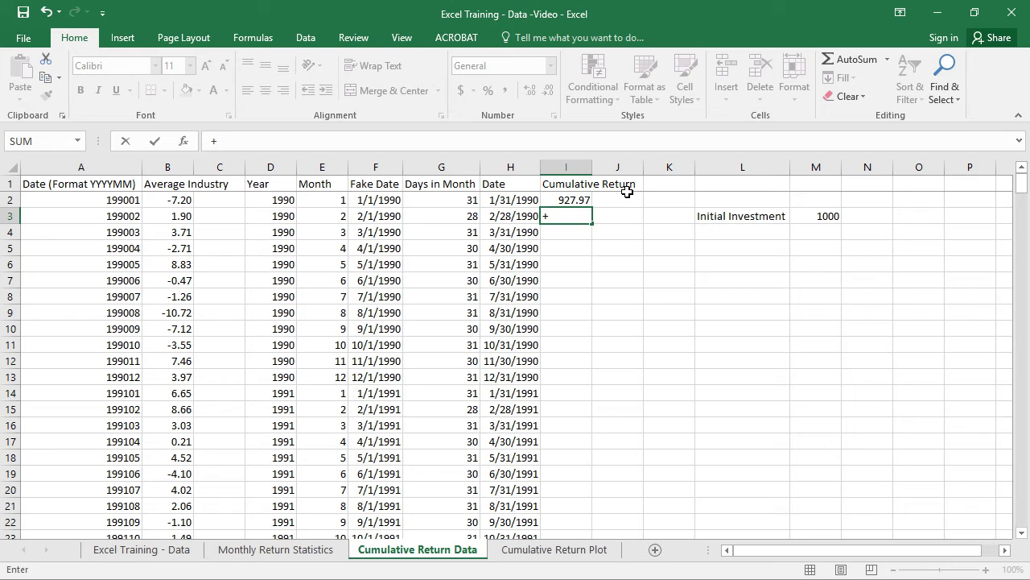
key(Up)
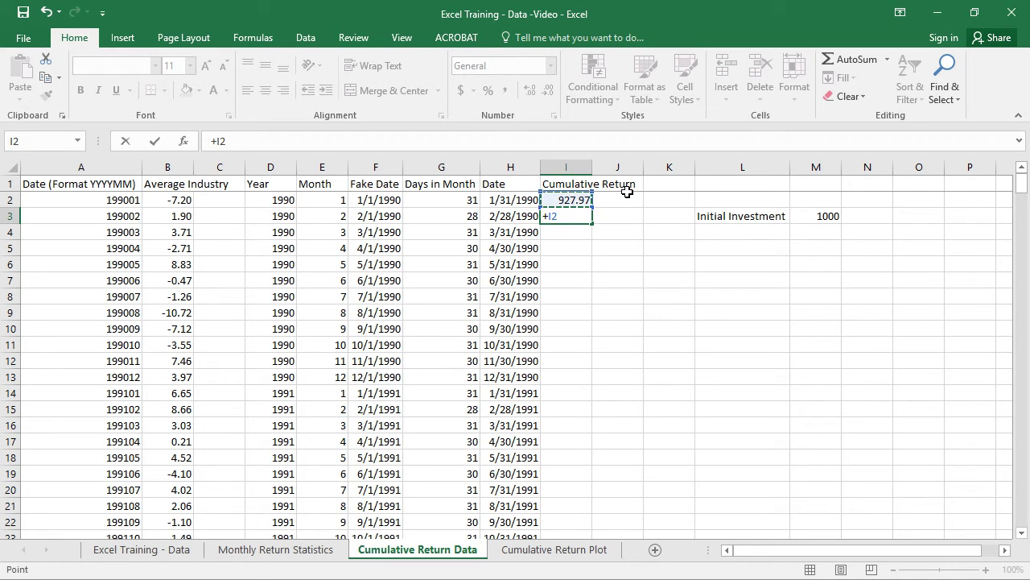
text(*(1+)
key(Left)
key(Left)
key(Left)
key(Left)
key(Left)
key(Left)
key(Left)
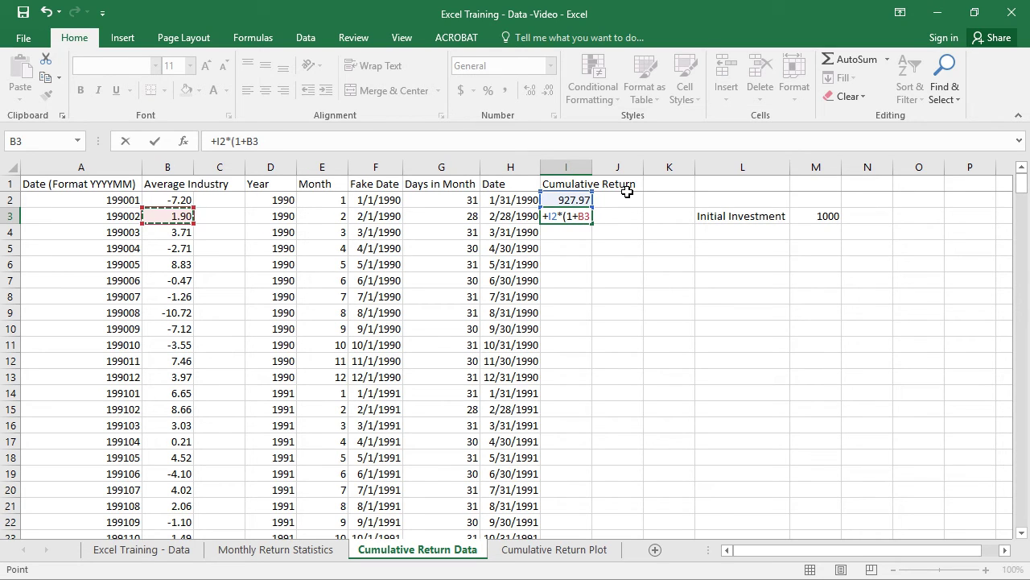
text(/100))
key(Return)
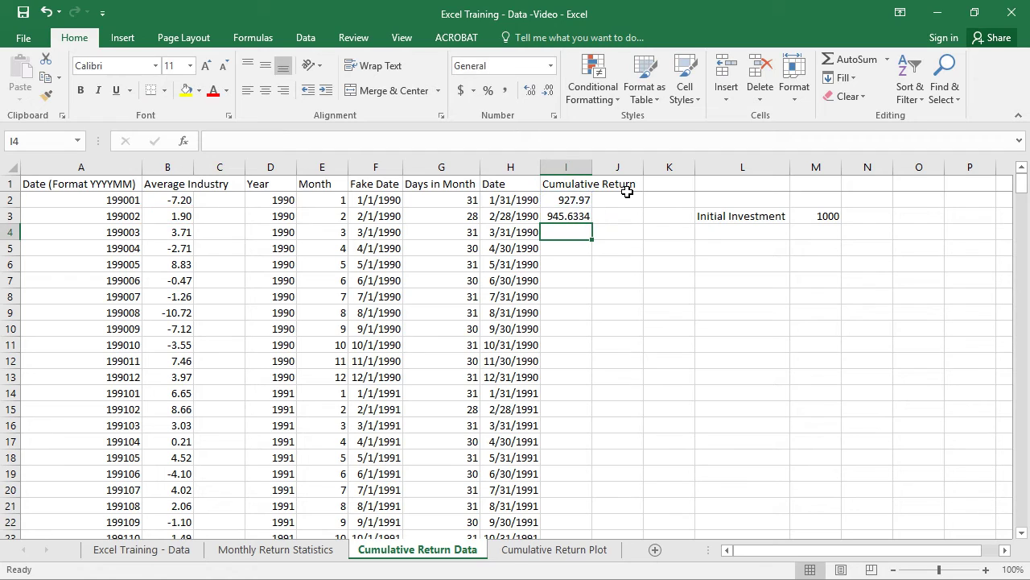
Step: Fill the compounding formula from I3 down to the last dated row, I351
click(582, 217)
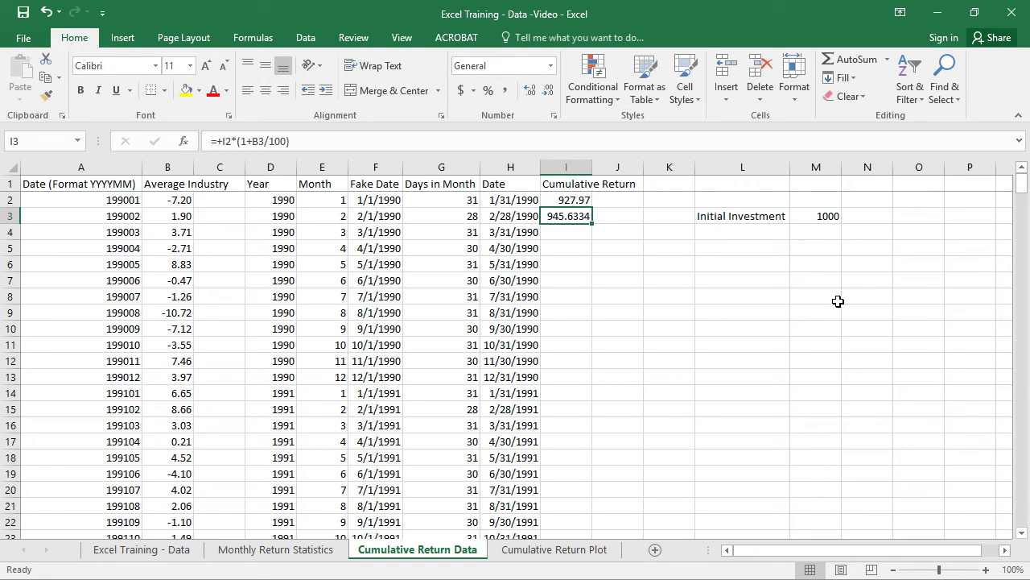
click(181, 214)
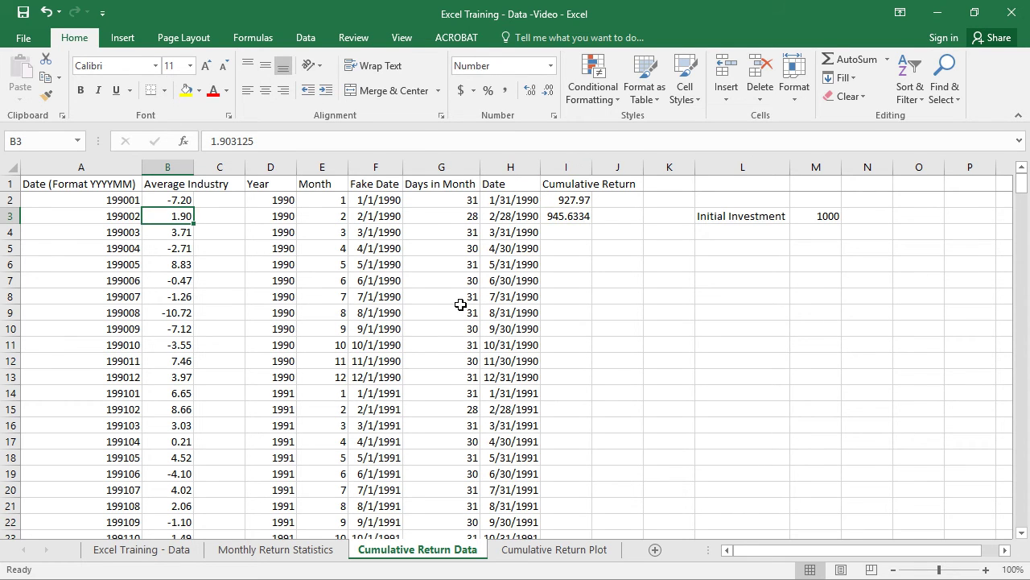
click(527, 217)
key(ctrl+Down)
key(Right)
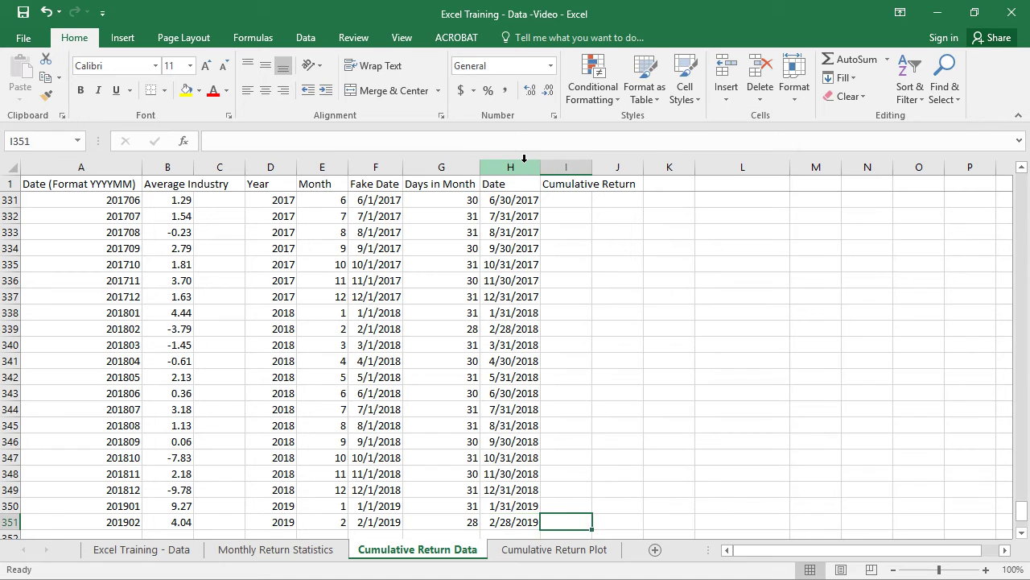
key(ctrl+shift+Up)
key(ctrl+d)
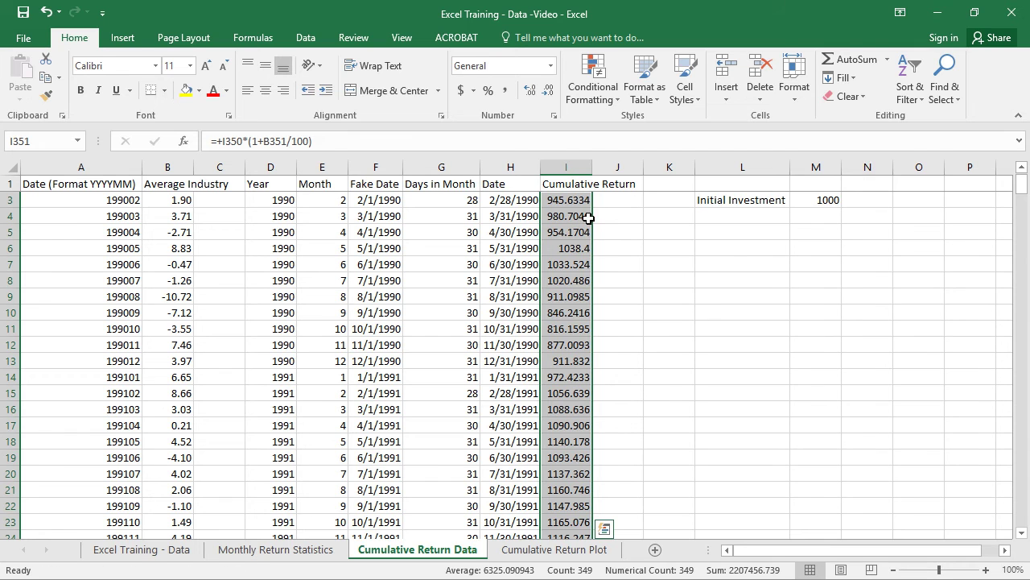
Step: Copy the number format of I2 to the whole Cumulative Return column down to I351, pasting Formats only
key(ctrl+Up)
key(ctrl+c)
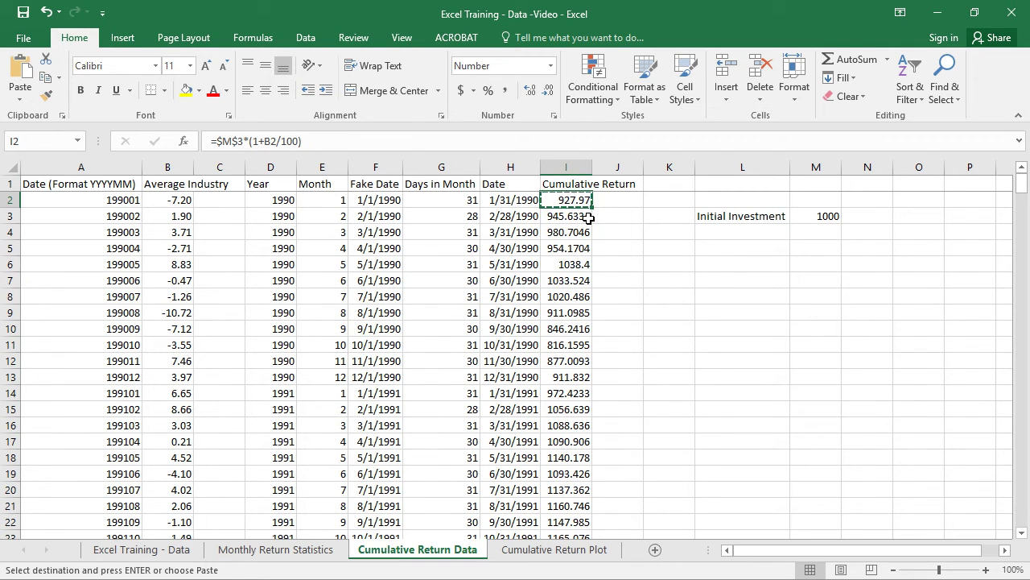
key(ctrl+shift+Down)
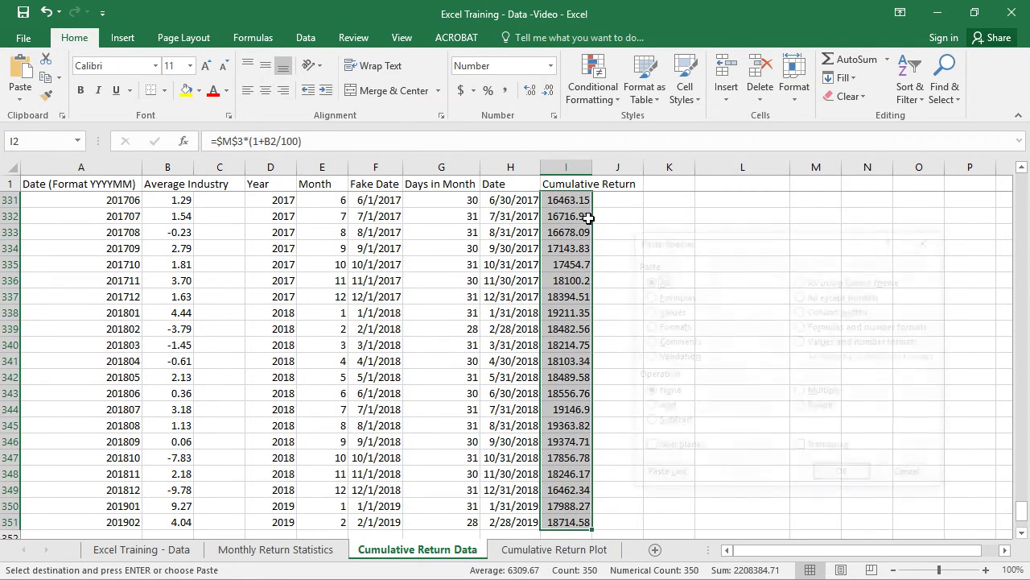
key(ctrl+alt+v)
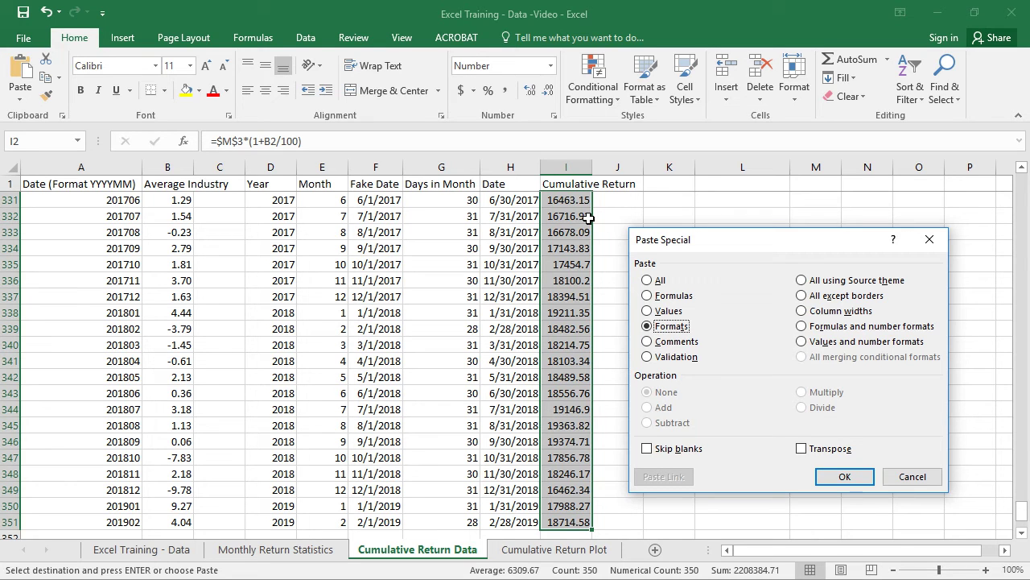
key(Return)
key(Up)
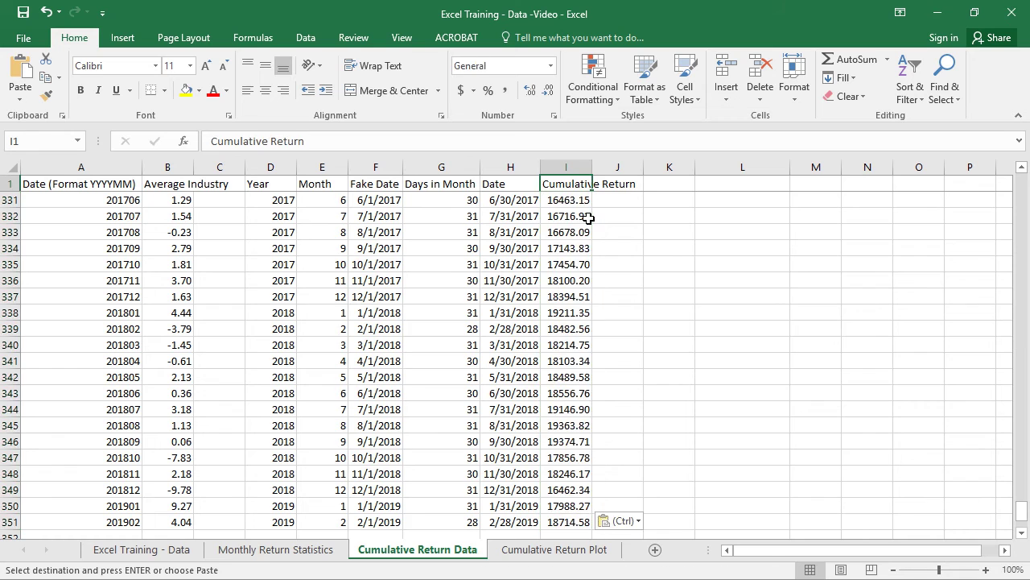
key(Down)
key(Escape)
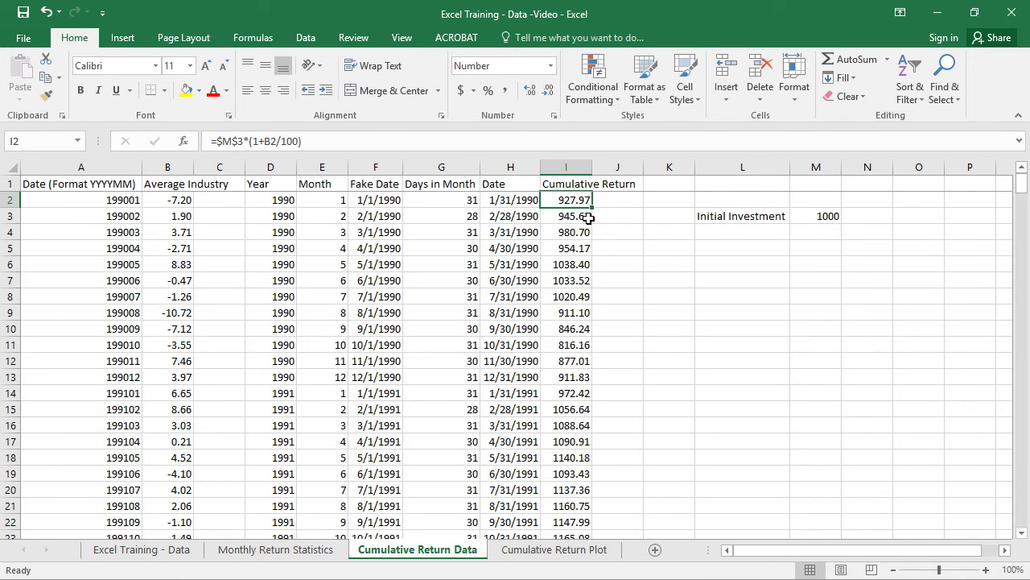
Step: Check the finished example on the Cumulative Return Plot sheet and select the Date and Cumulative Return columns H and I for charting
click(560, 552)
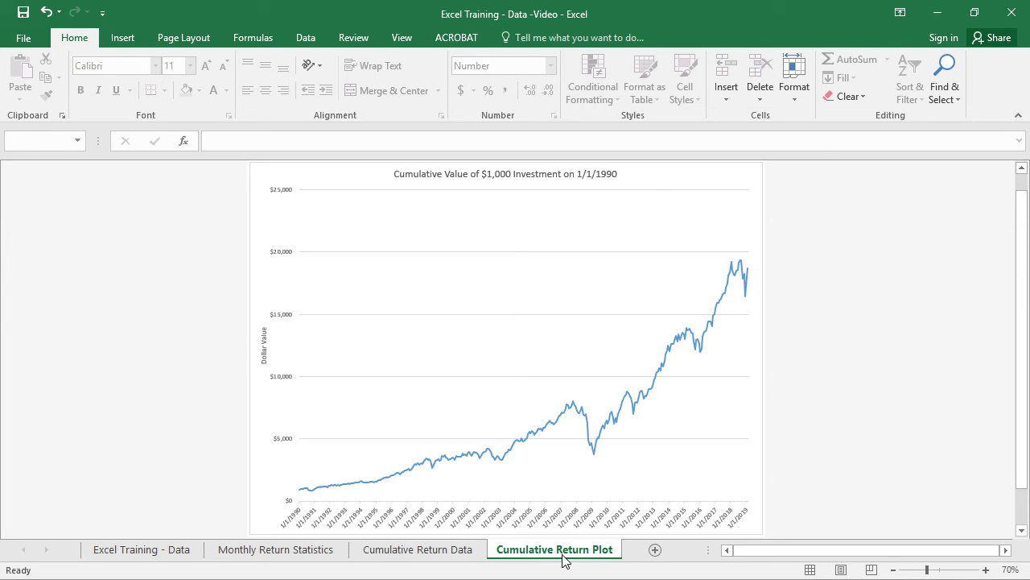
click(463, 554)
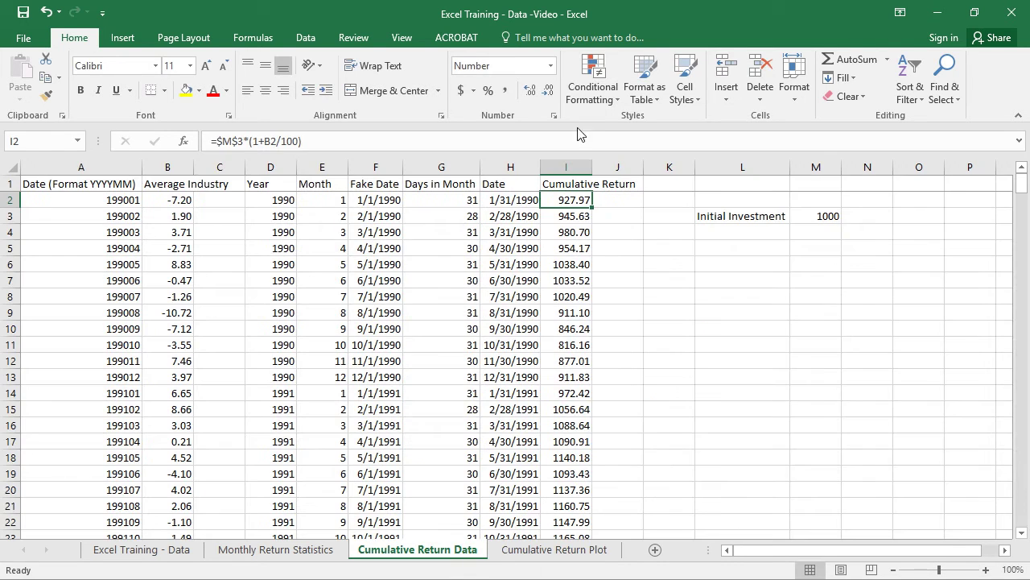
click(526, 166)
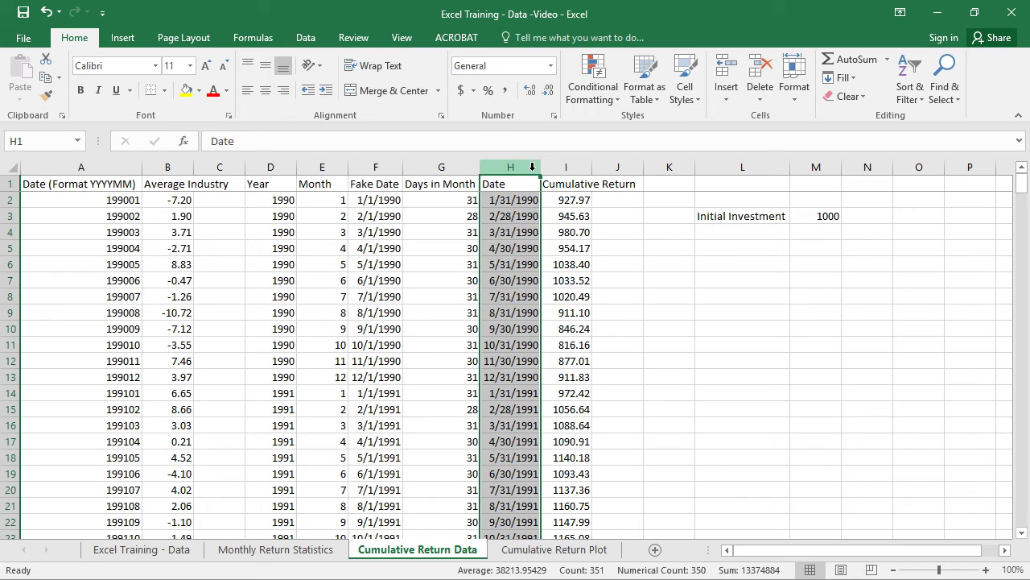
click(577, 166)
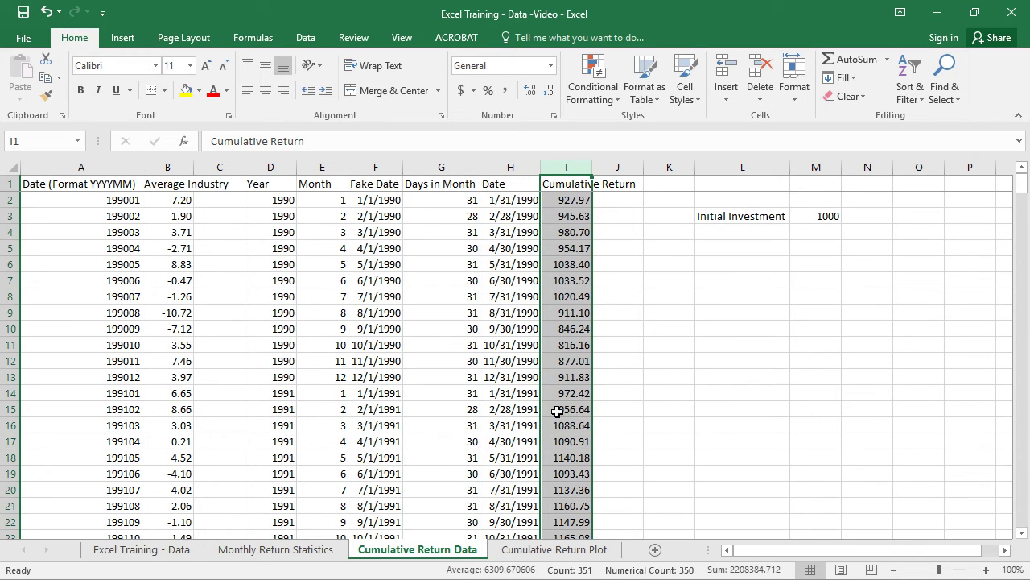
shift+click(505, 165)
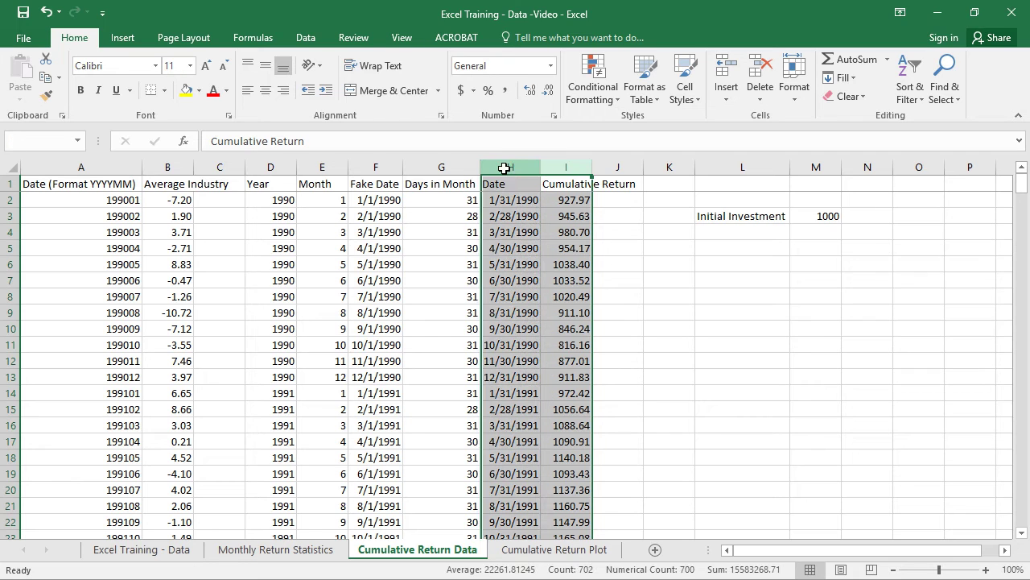
click(119, 40)
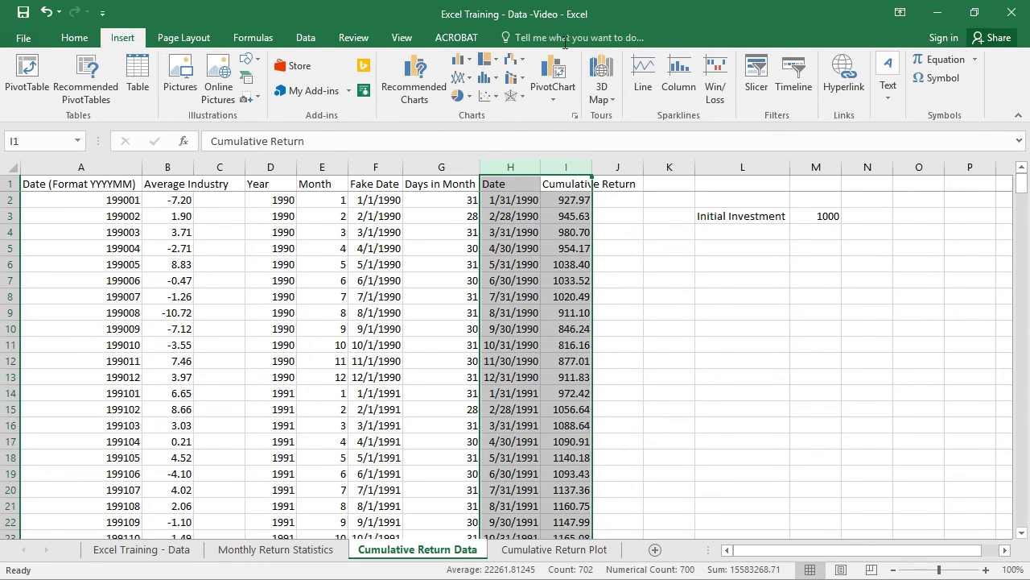
click(470, 78)
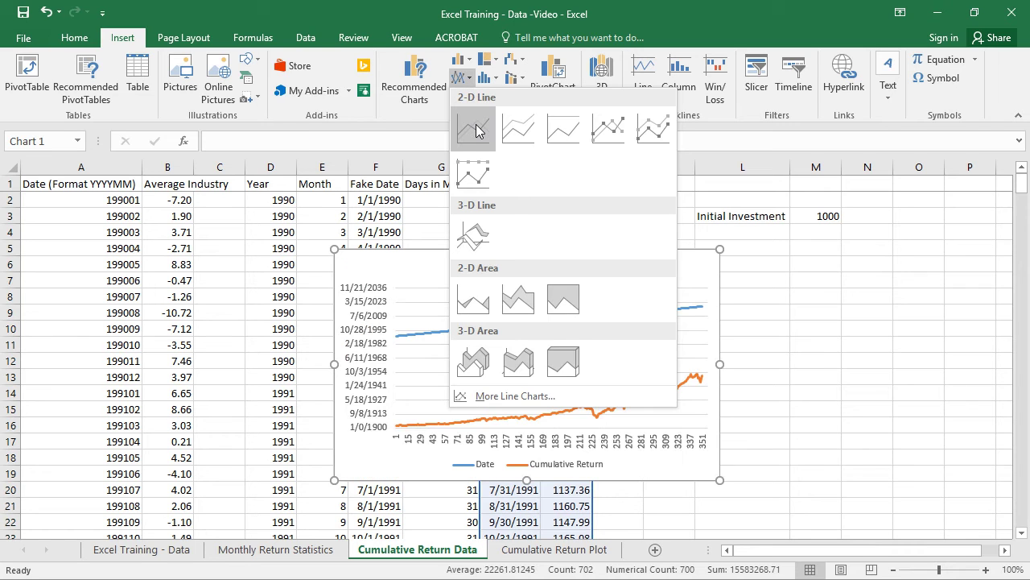
click(467, 79)
click(466, 79)
click(465, 78)
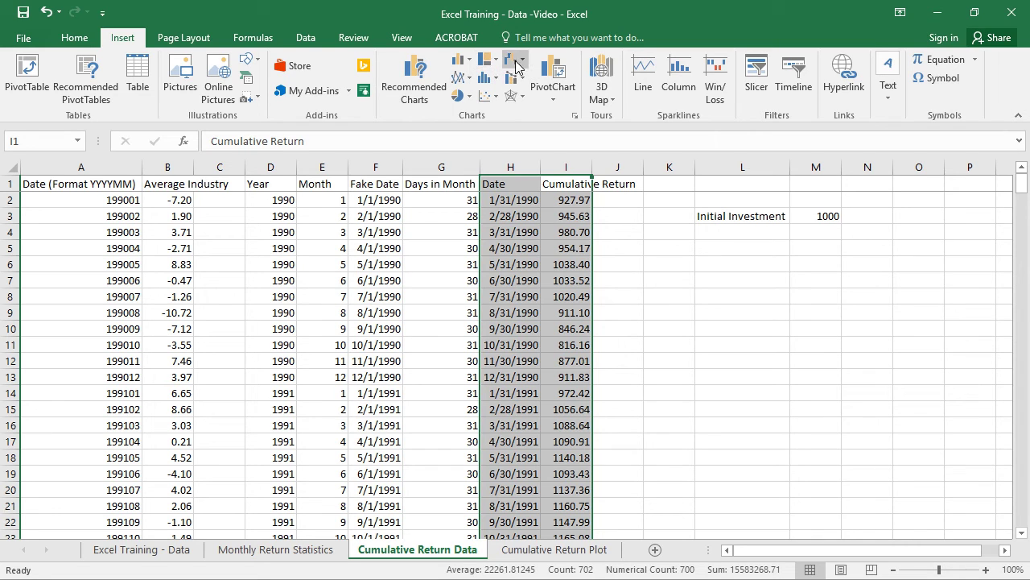
click(470, 80)
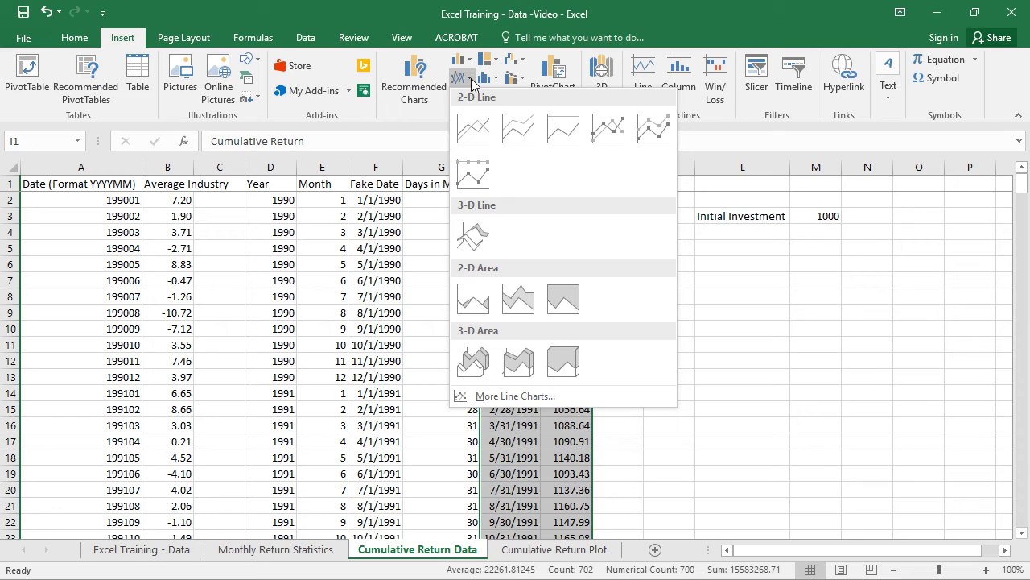
click(471, 82)
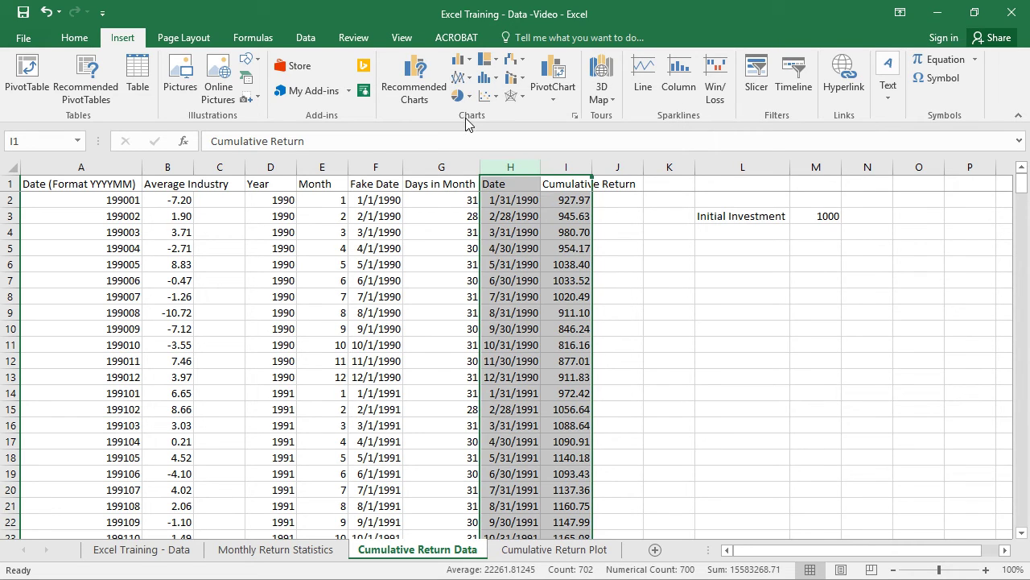
Step: Insert the recommended Line chart of Cumulative Return over Date from the selected columns
click(421, 76)
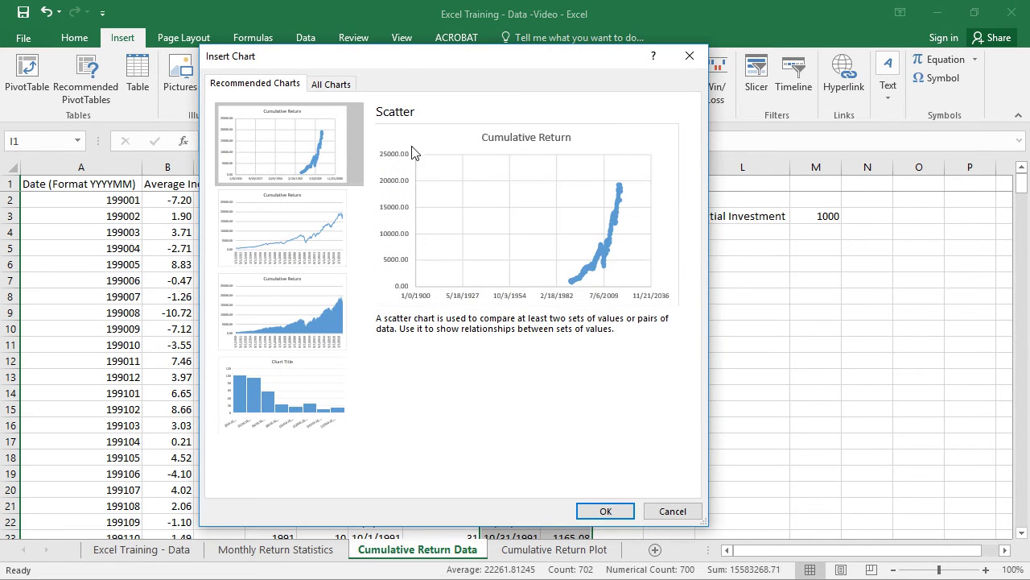
click(308, 217)
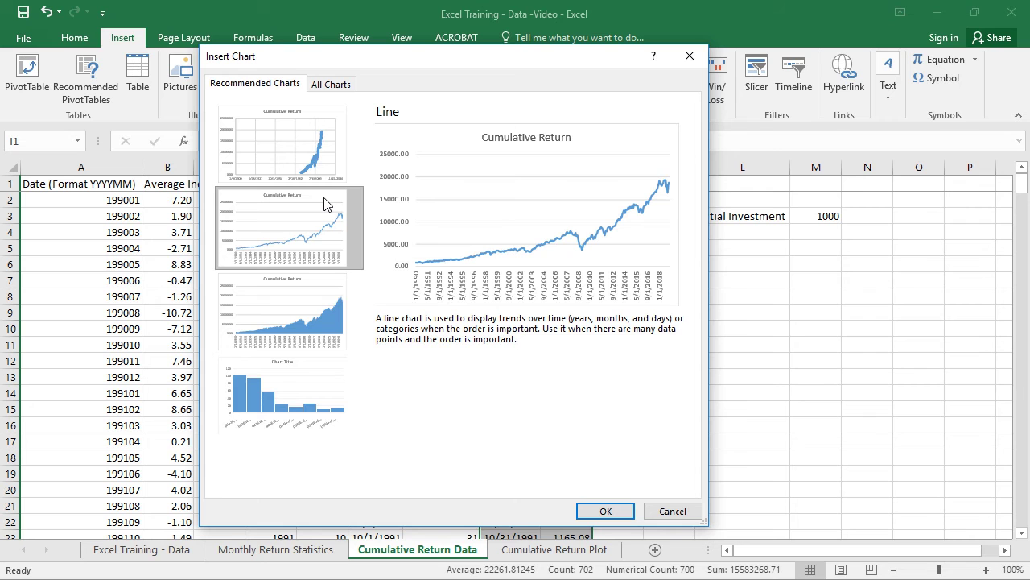
click(609, 510)
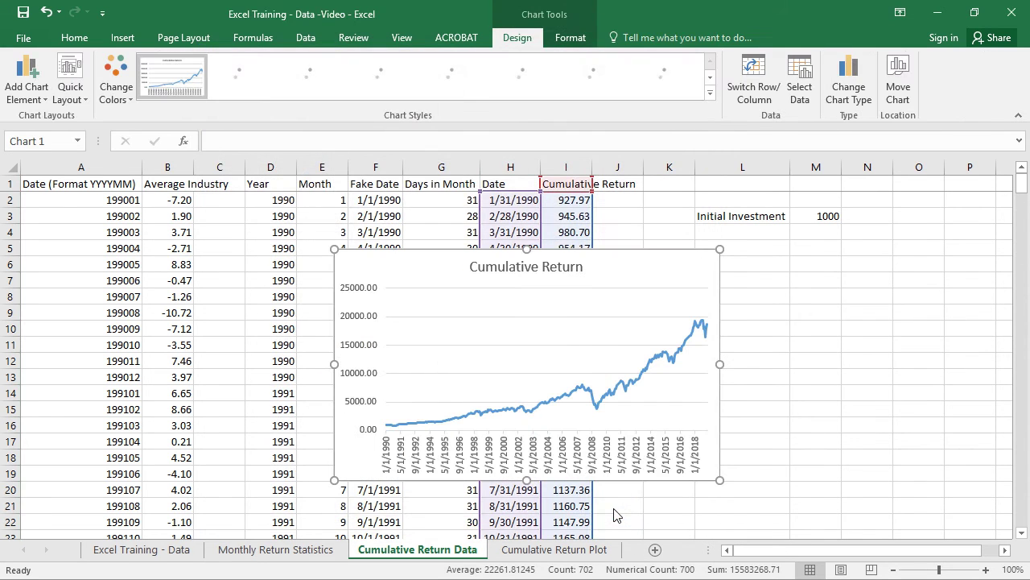
Step: Move the Cumulative Return line chart from the data sheet to a new sheet of its own
right_click(614, 255)
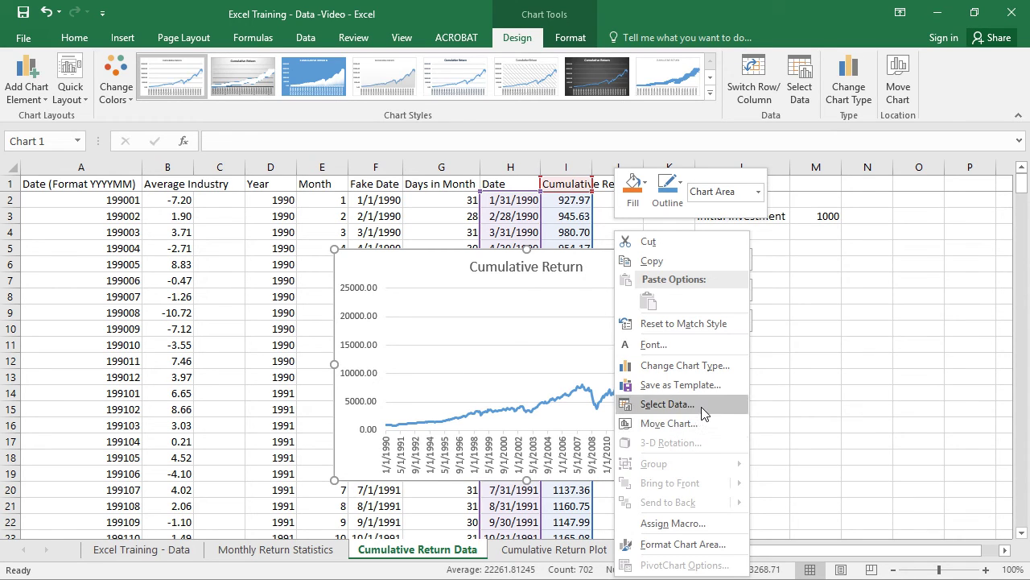
click(591, 278)
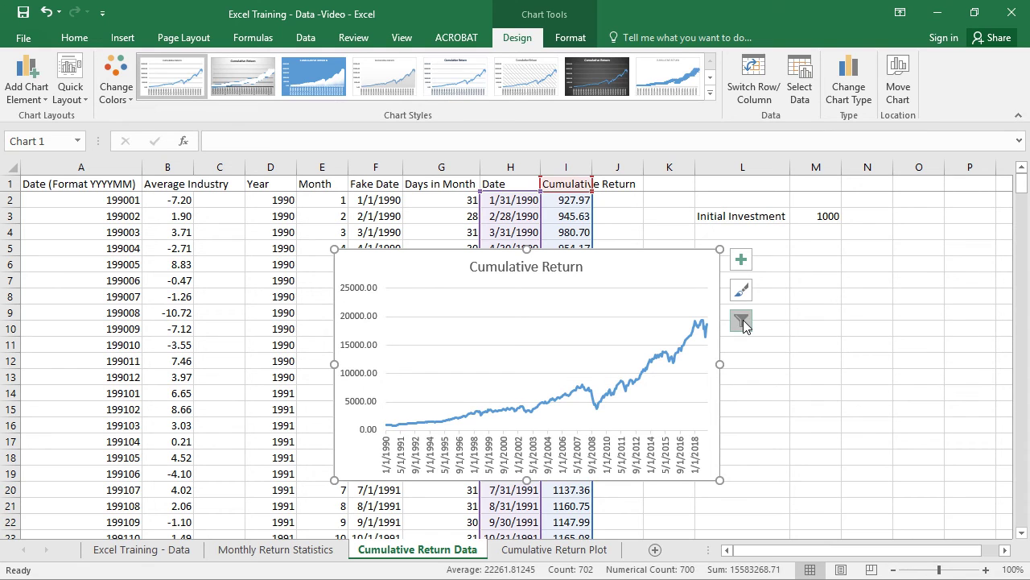
right_click(642, 257)
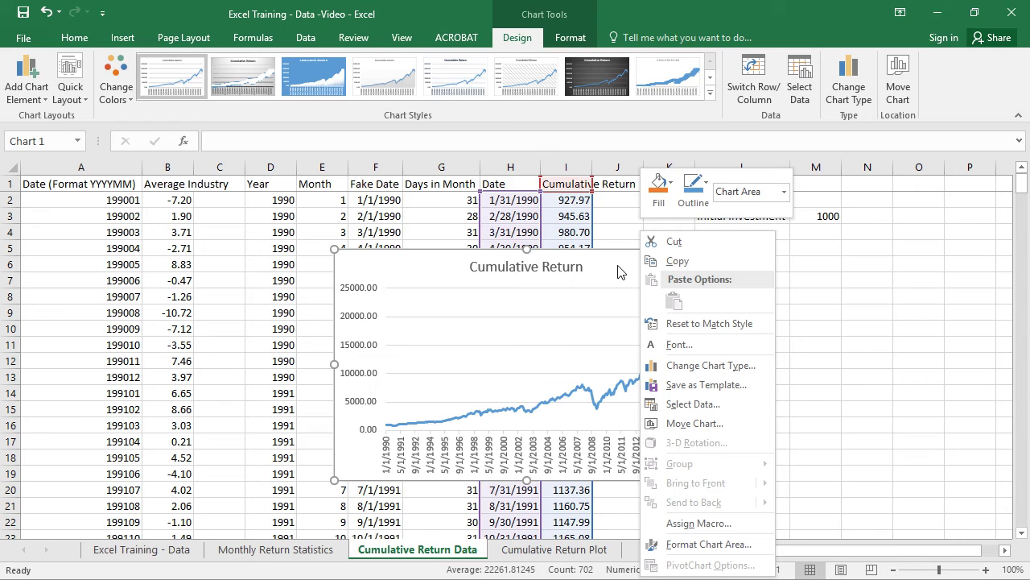
click(714, 426)
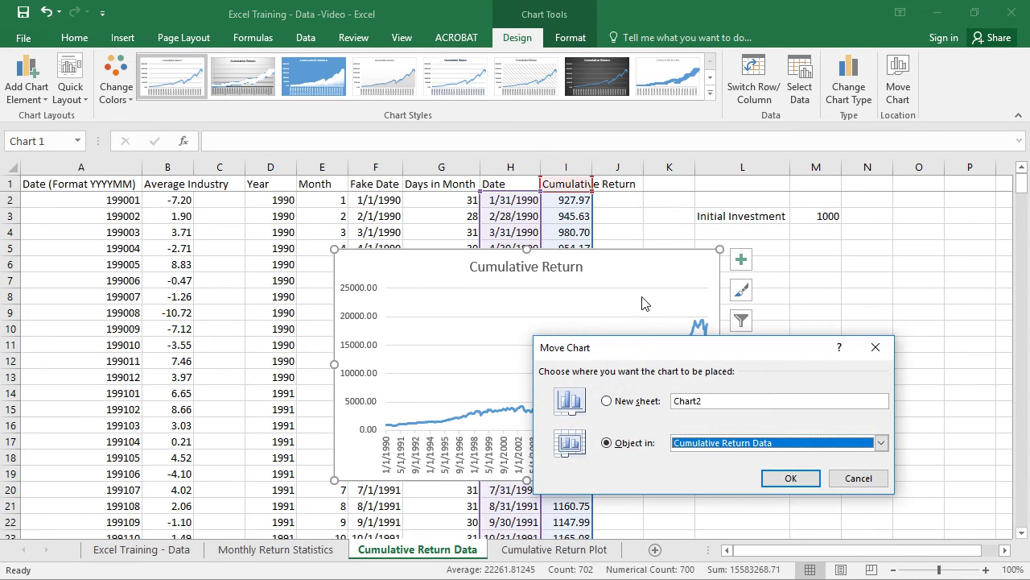
click(642, 402)
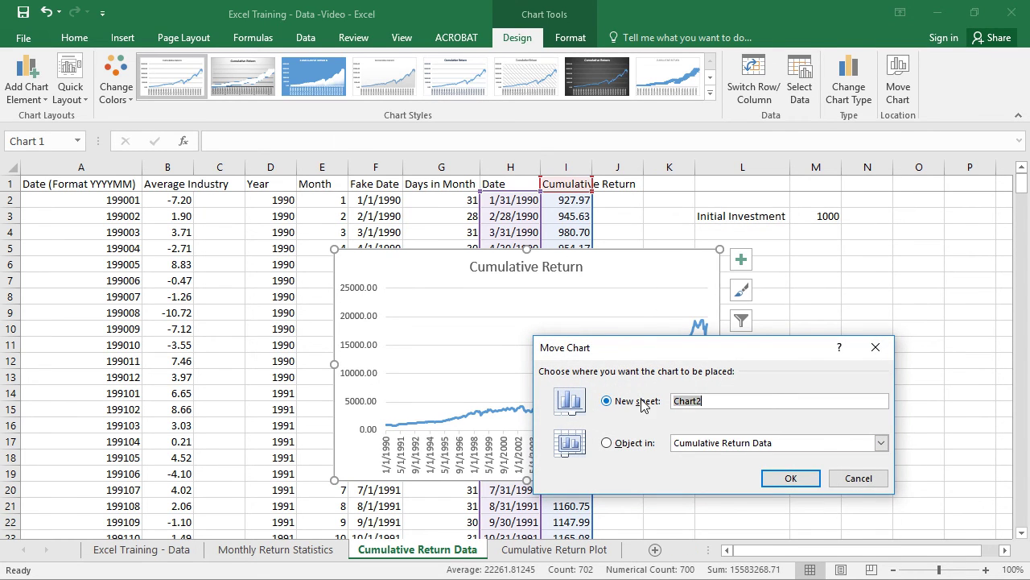
click(789, 478)
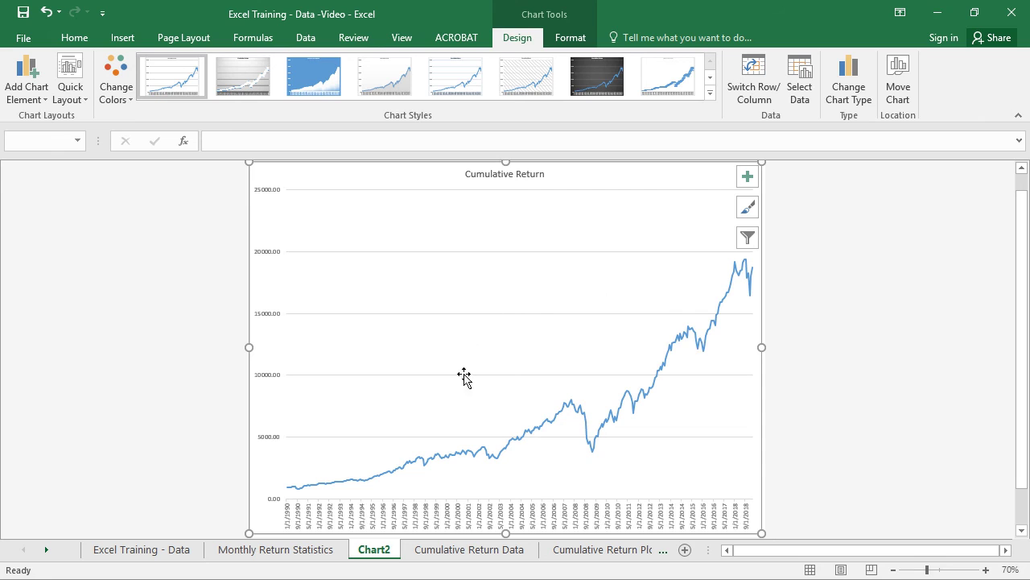
Step: Look at the finished example chart on the Cumulative Return Plot sheet for comparison with the new chart
click(438, 551)
click(600, 548)
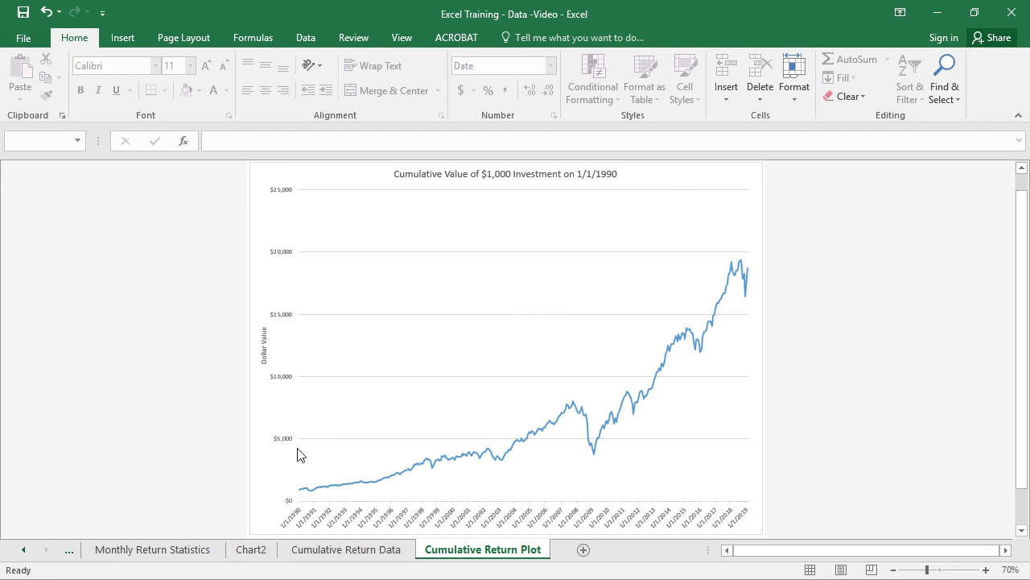
Step: Look over the new Cumulative Return chart on the Chart2 sheet, including its available chart styles and chart area options
click(259, 550)
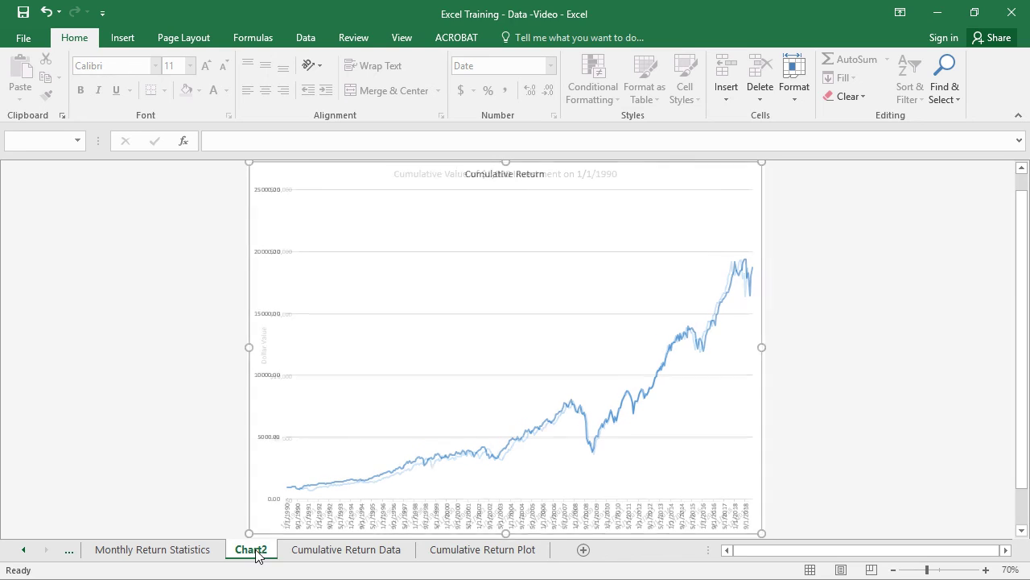
click(327, 547)
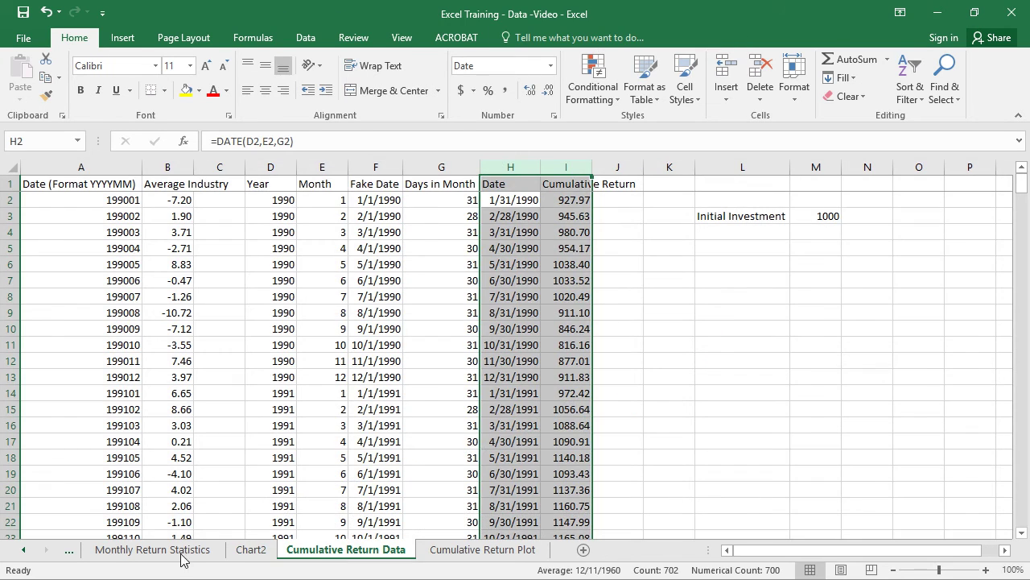
click(302, 550)
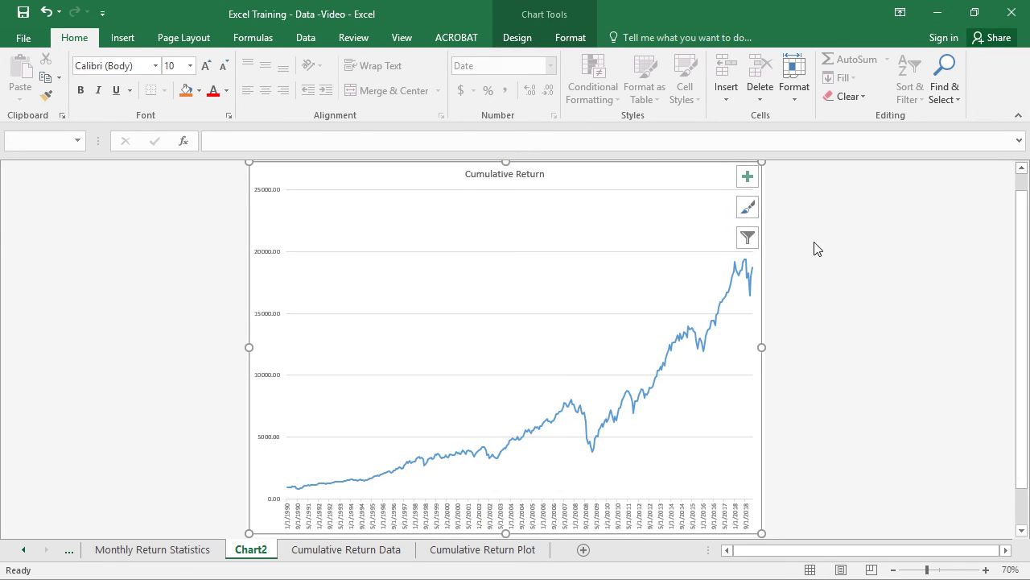
click(749, 208)
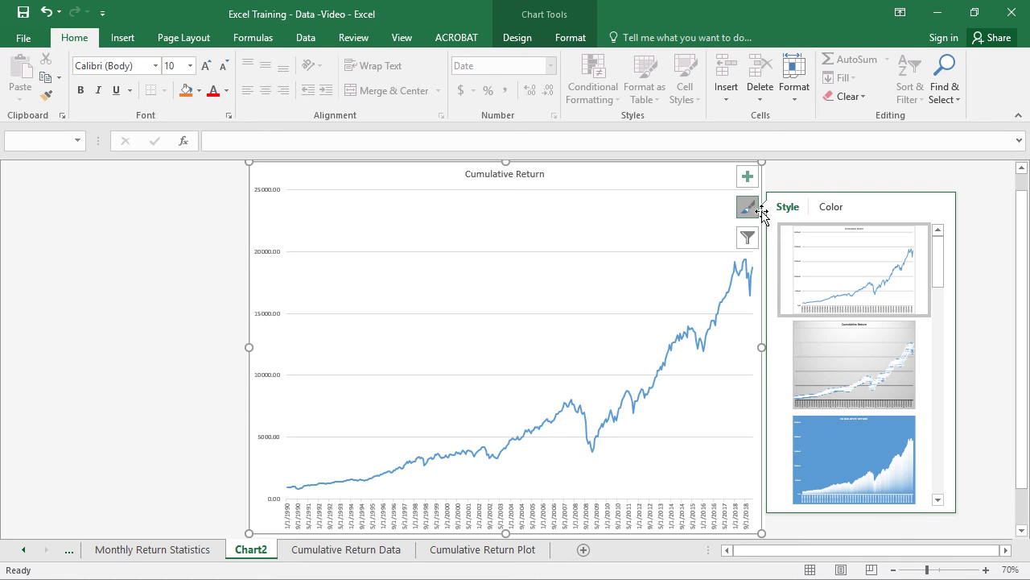
click(760, 210)
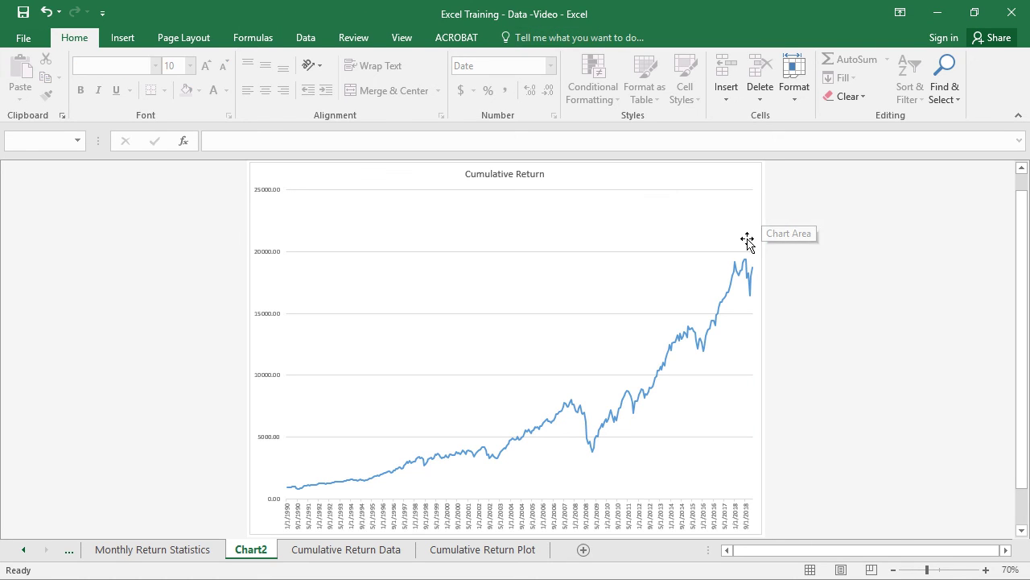
click(750, 181)
right_click(645, 188)
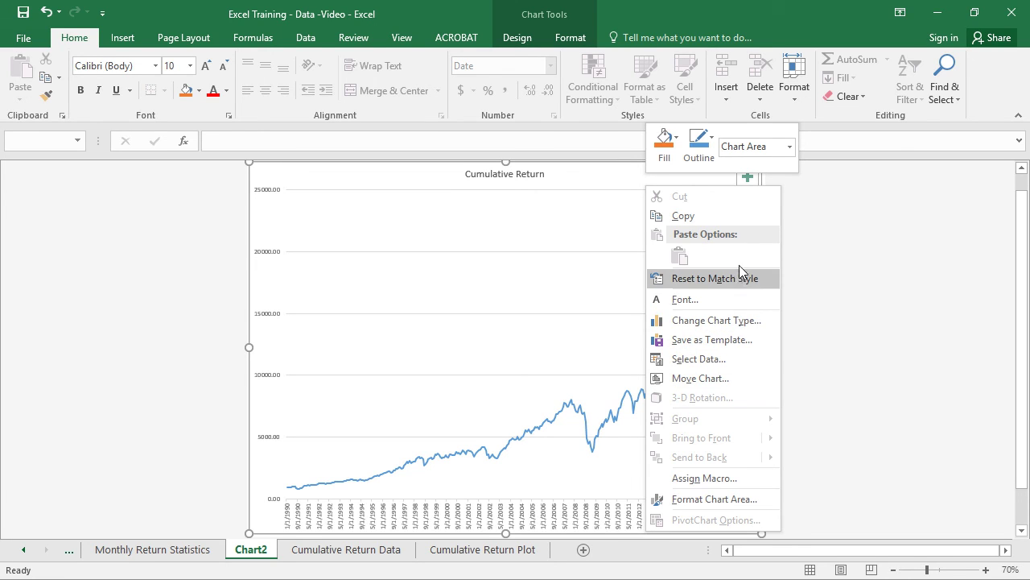
click(537, 227)
Step: Review the Axis Options for the vertical value axis of the Cumulative Return chart
right_click(265, 318)
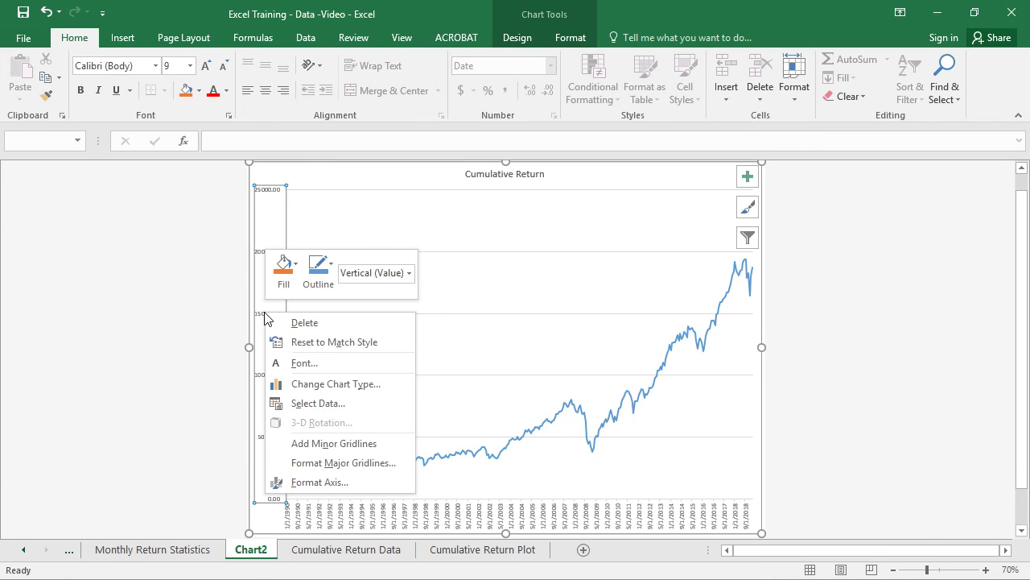
click(313, 484)
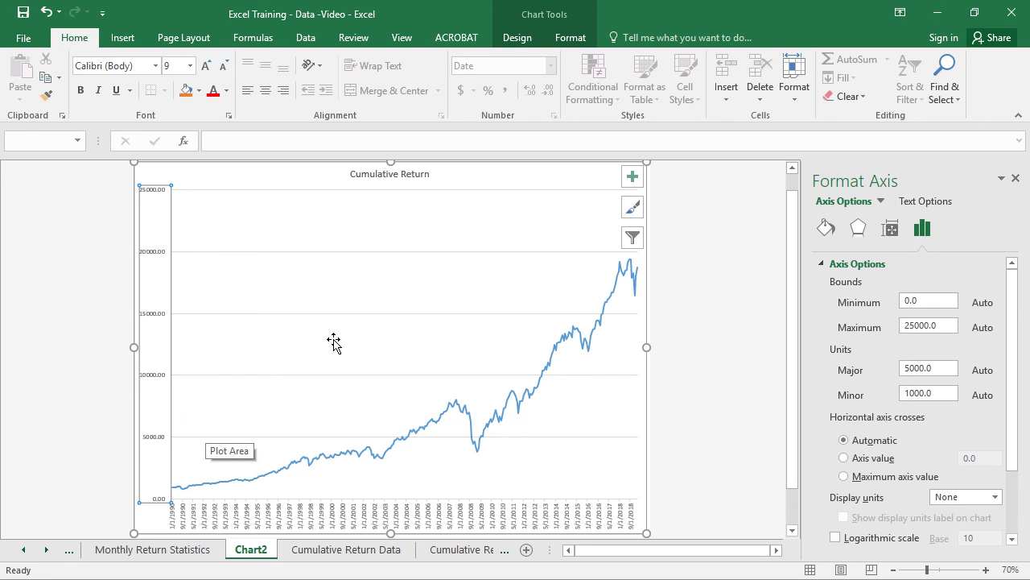
scroll(924, 336, down, 2)
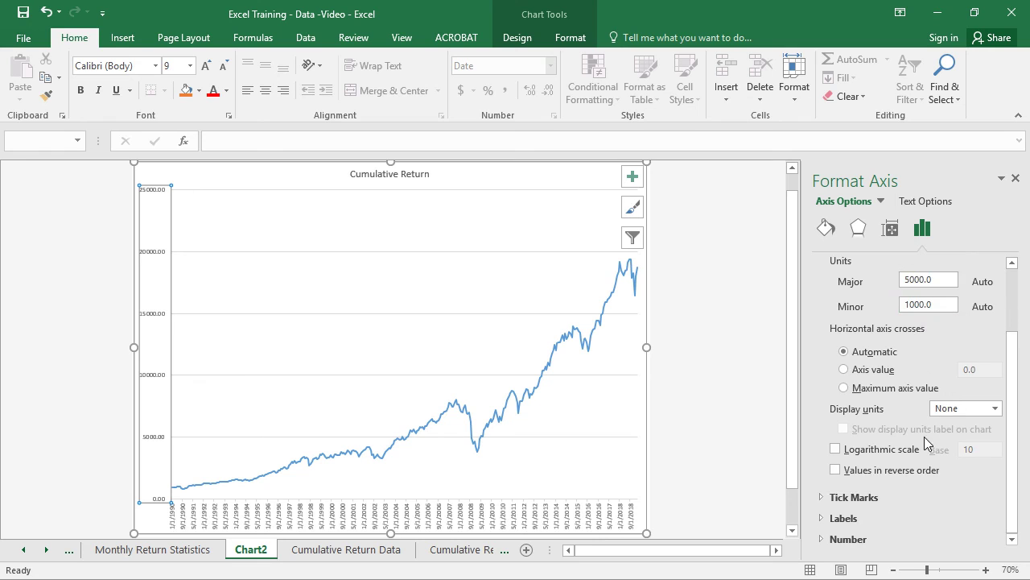
scroll(926, 334, up, 2)
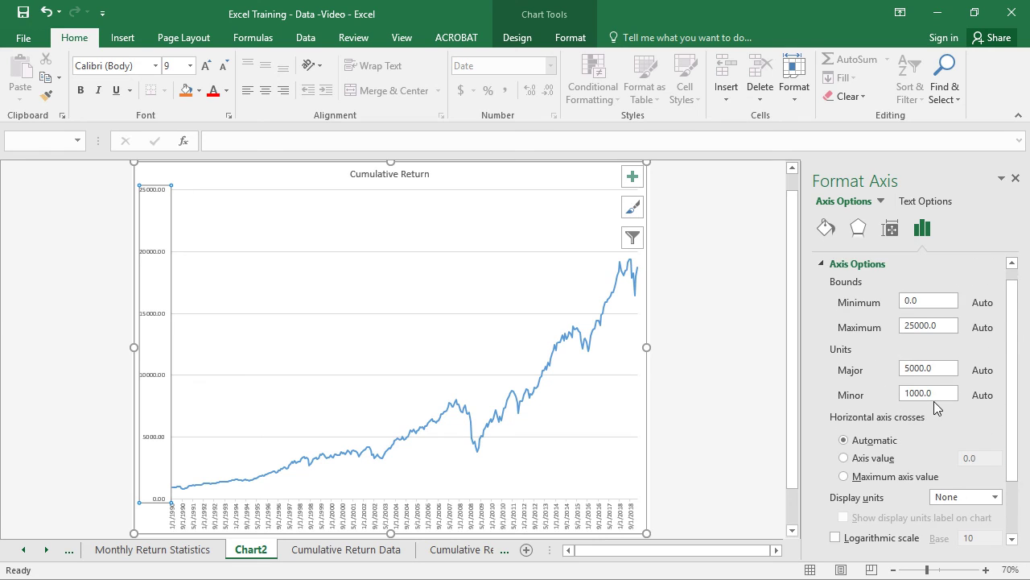
click(1015, 178)
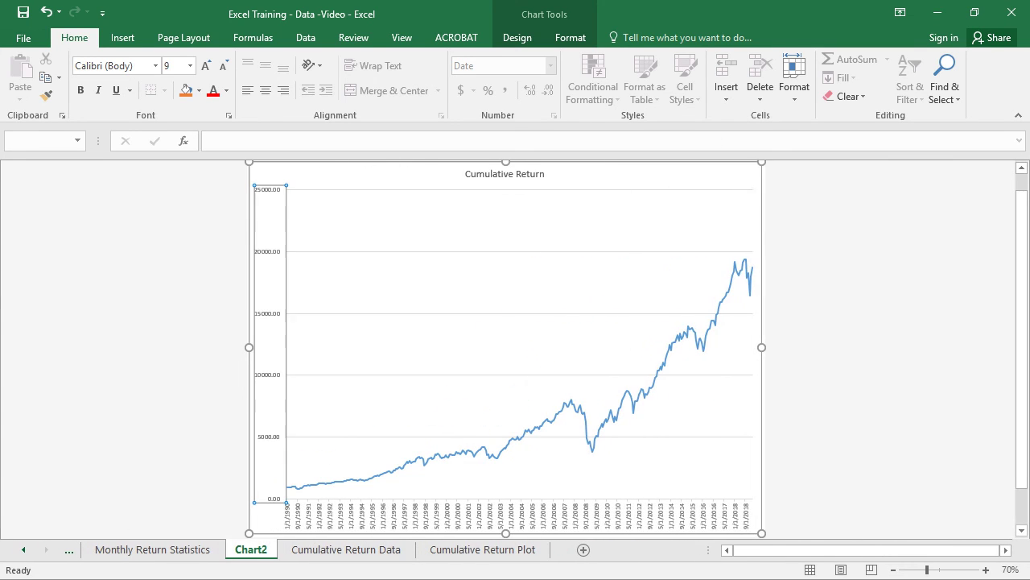
Step: Examine the axis title and chart title options for the new chart and compare with the example on the Cumulative Return Plot sheet
click(124, 39)
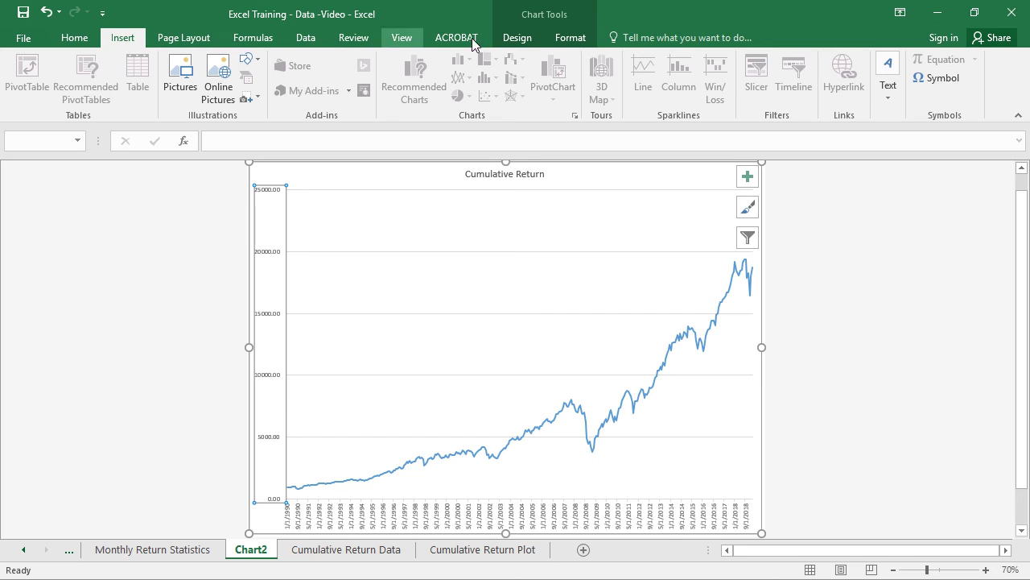
click(518, 39)
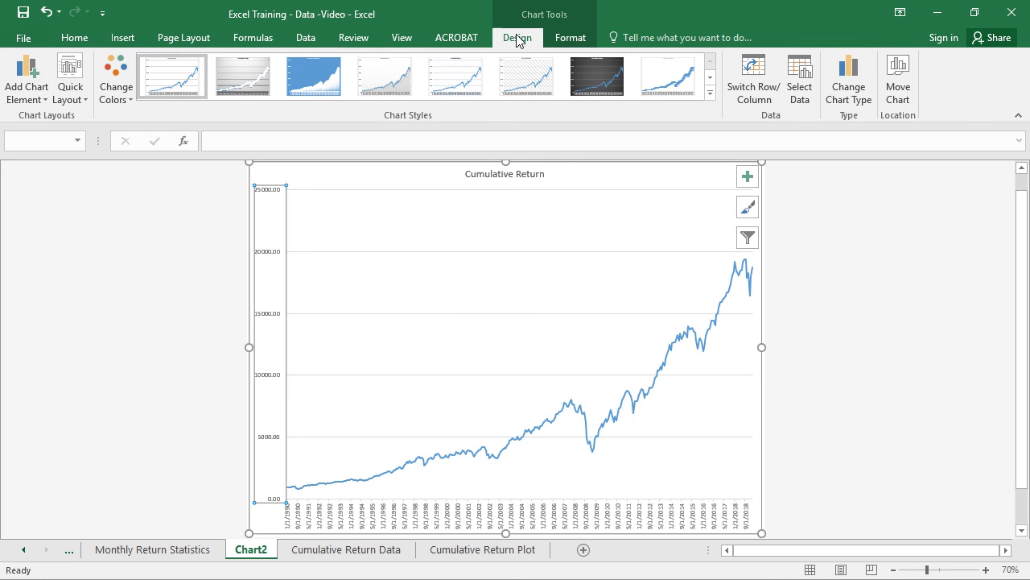
click(38, 100)
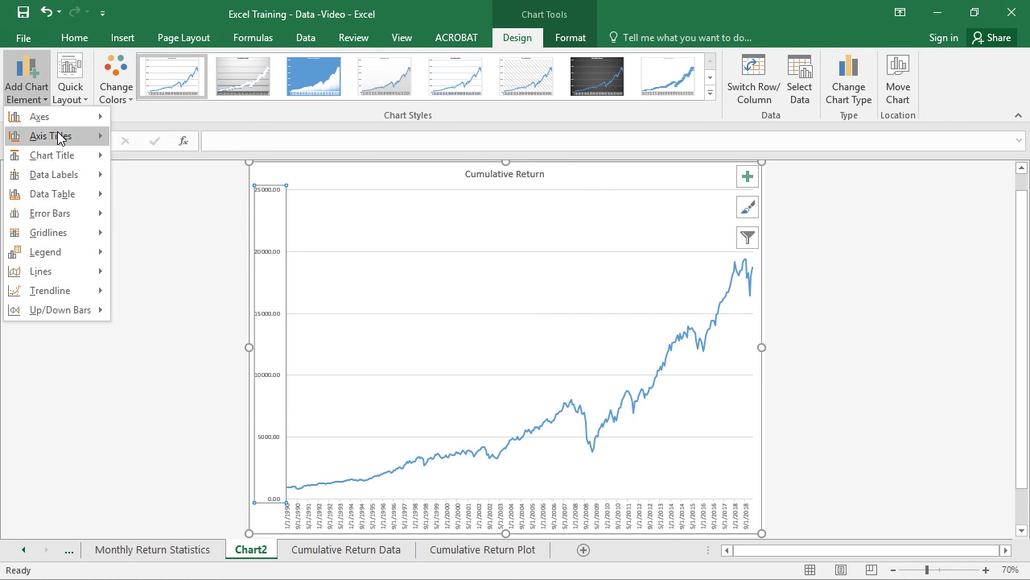
mouse_move(60, 136)
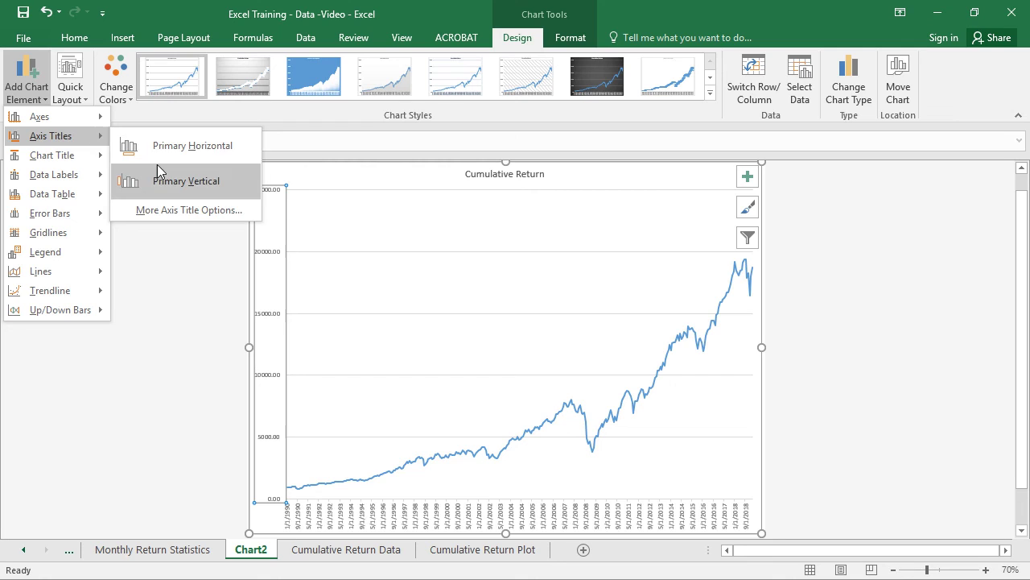
mouse_move(96, 157)
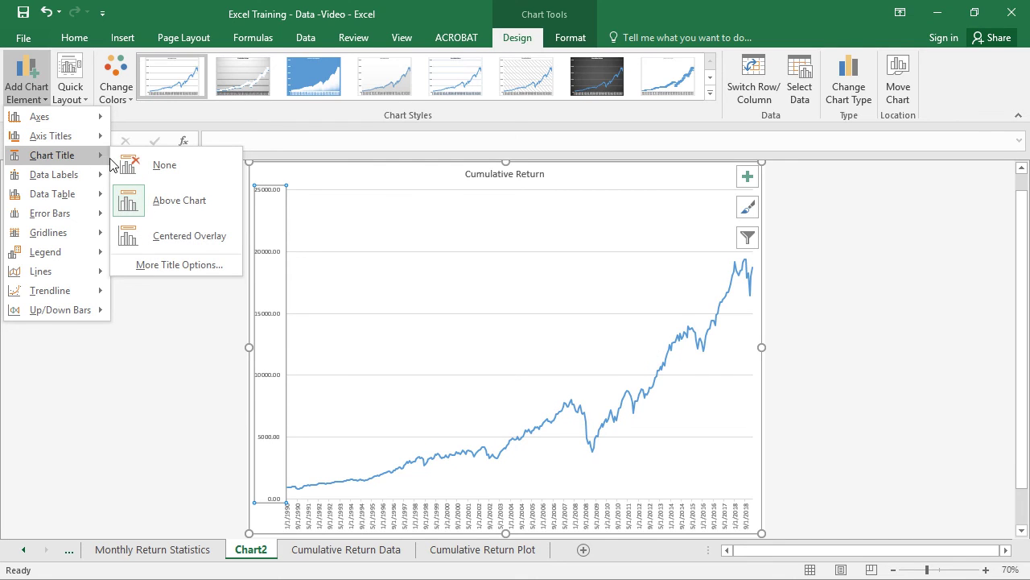
click(168, 358)
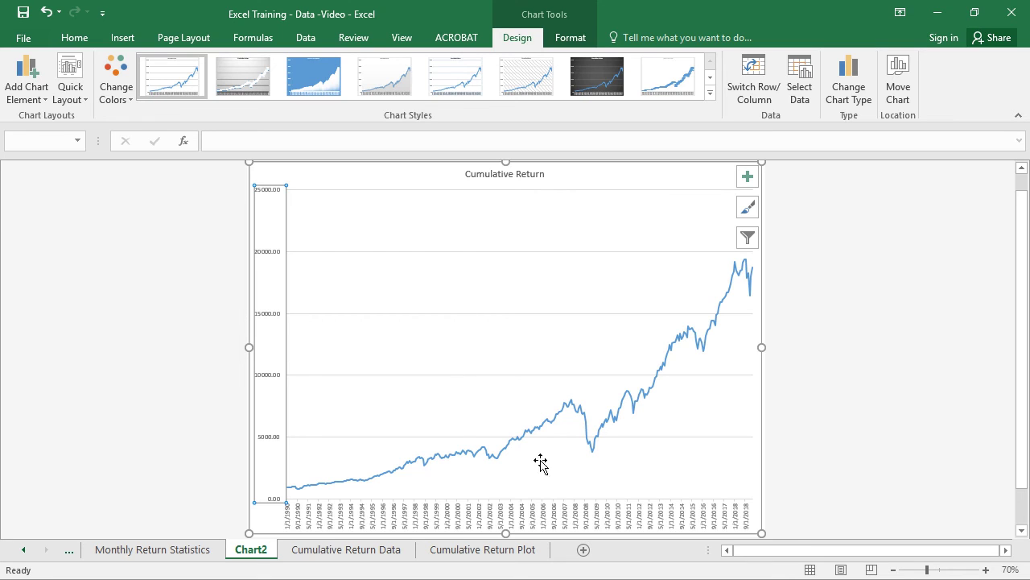
click(464, 549)
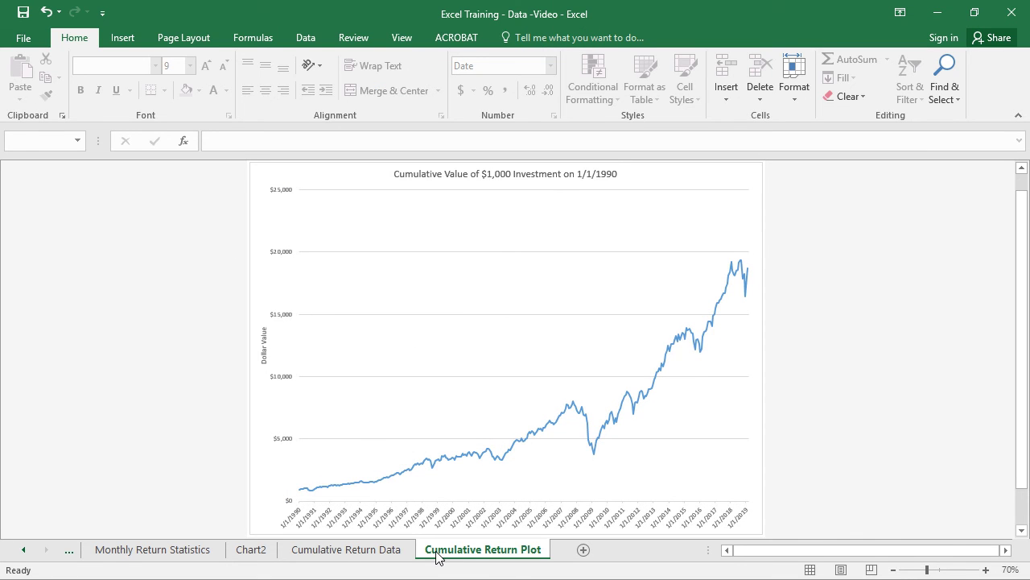